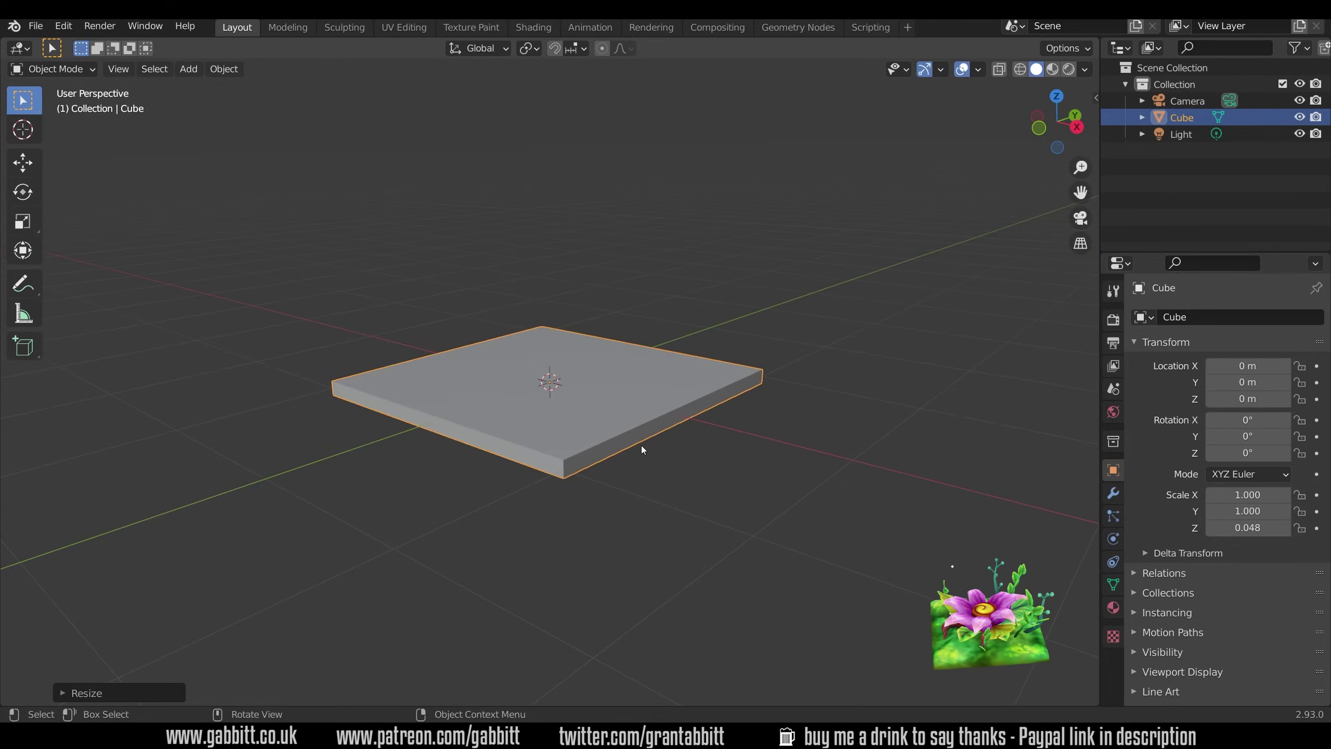
Step: Set the slab's origin to its base and raise it to sit on the ground
key(KP_7)
middle_drag(959, 387, 648, 419)
key(KP_1)
key(g)
key(z)
click(694, 443)
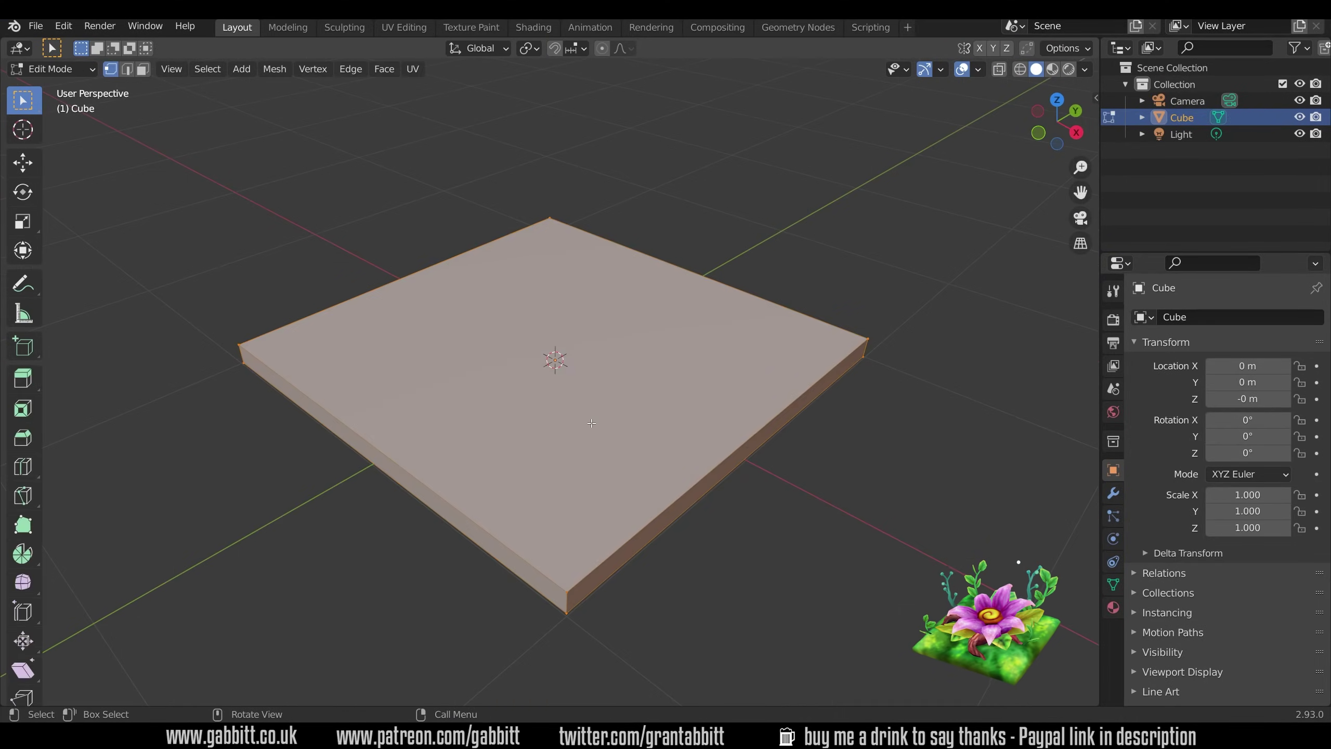
Step: Remesh the slab in Sculpting and sculpt waves and bumps across its surface
click(344, 27)
click(1006, 48)
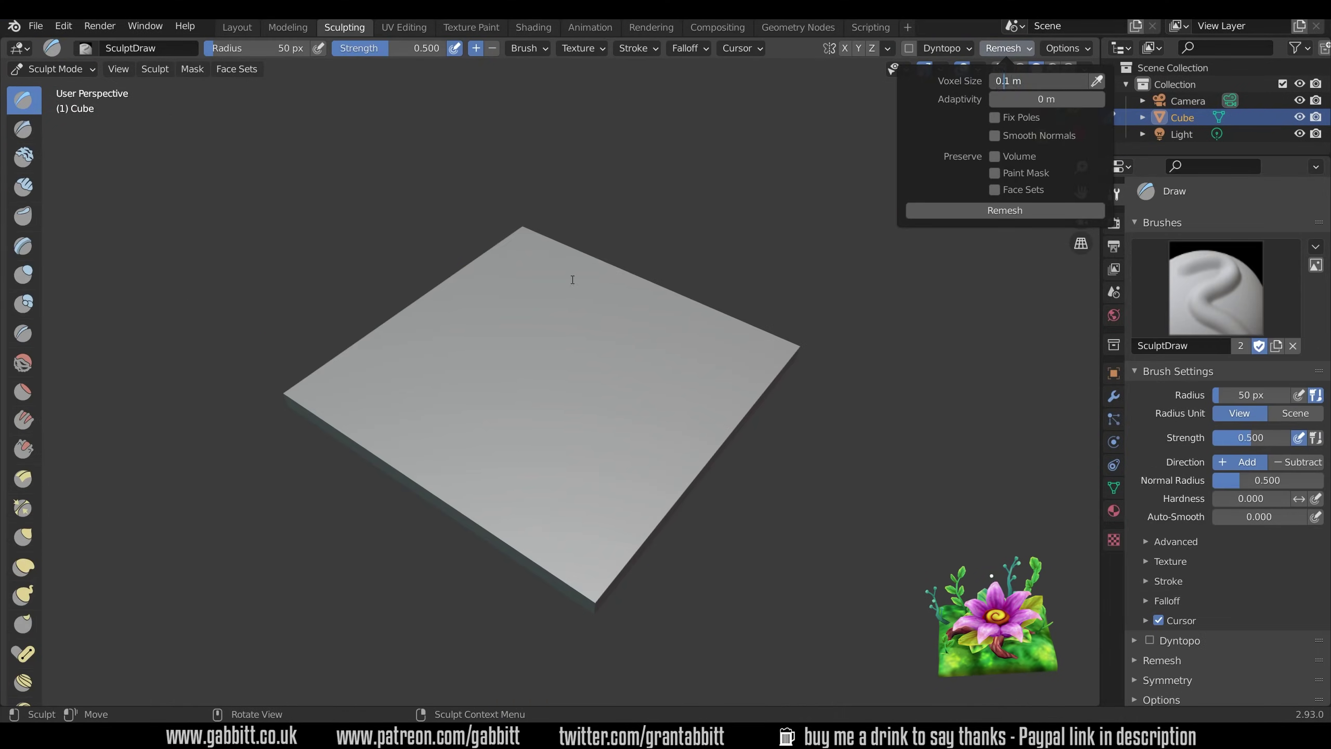
key(r)
click(678, 306)
key(ctrl+r)
middle_drag(677, 306, 669, 333)
key(f)
click(707, 381)
mouse_move(419, 393)
mouse_down()
mouse_move(685, 410)
mouse_move(607, 487)
mouse_move(387, 490)
mouse_up()
mouse_move(386, 490)
middle_down()
mouse_move(466, 300)
mouse_move(698, 512)
mouse_move(484, 455)
mouse_move(440, 357)
middle_up()
scroll(440, 357, down, 3)
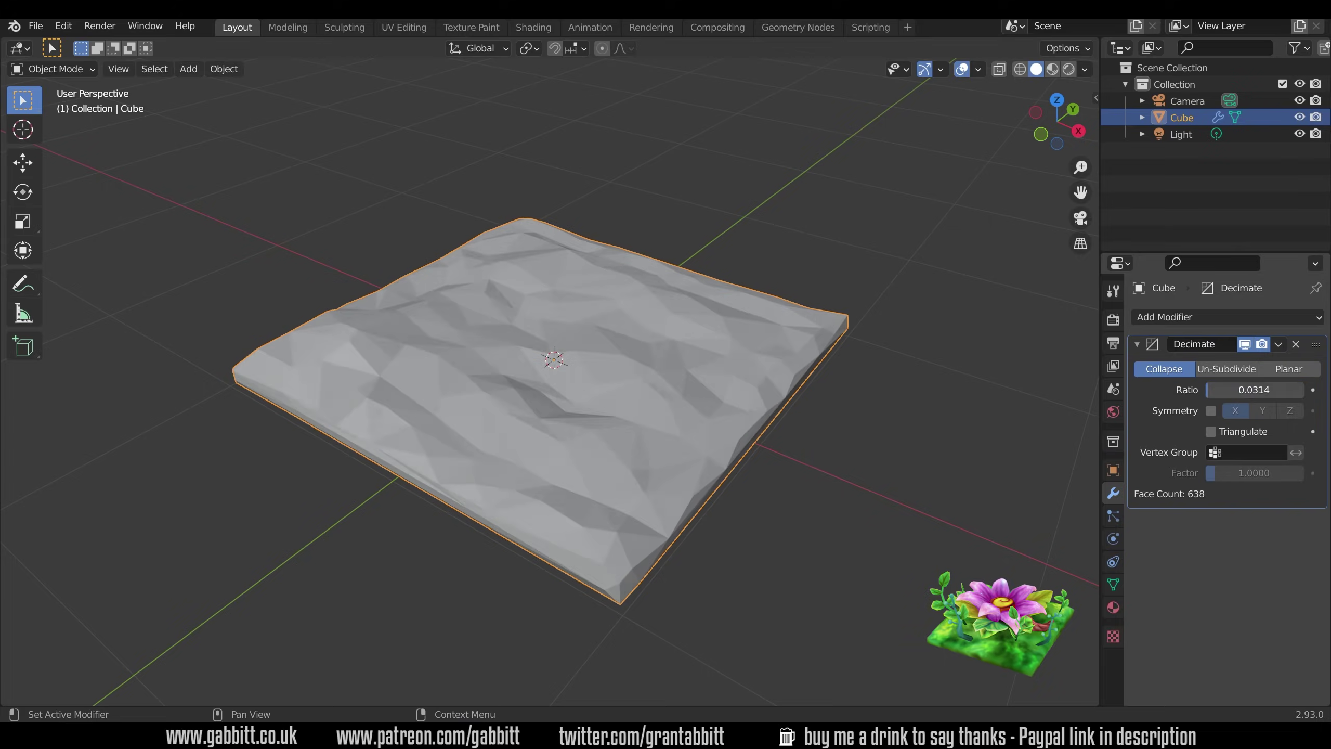
Step: Inspect the decimated low-poly slab from low and high angles with X-ray off
middle_drag(734, 419, 795, 413)
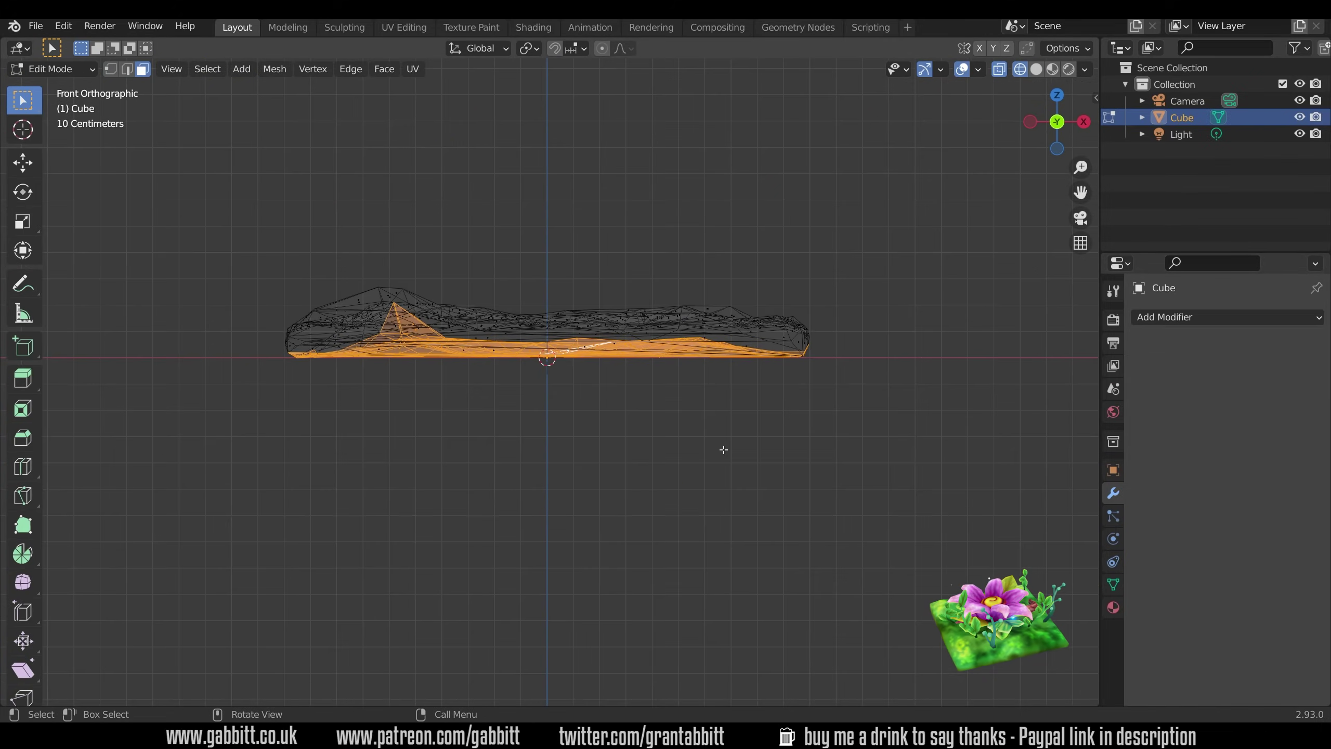
key(alt+z)
middle_drag(723, 450, 596, 421)
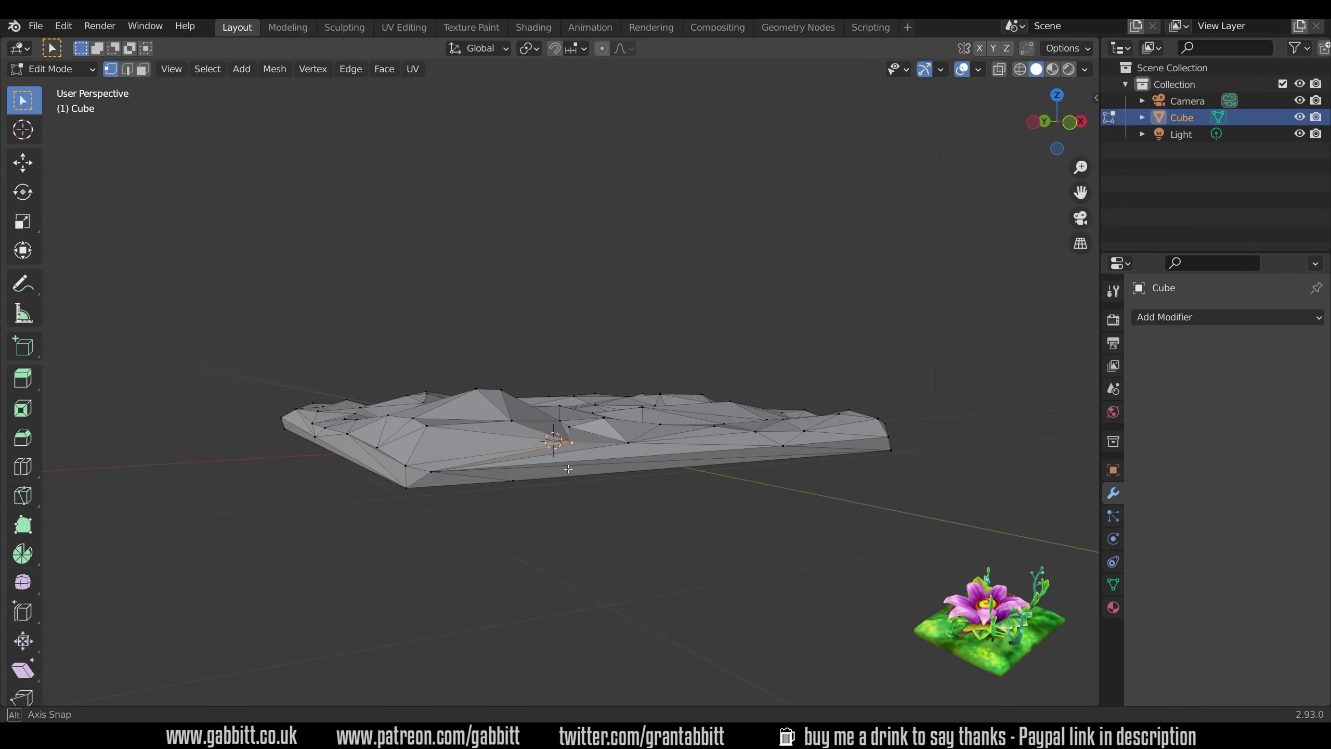
middle_drag(508, 508, 653, 504)
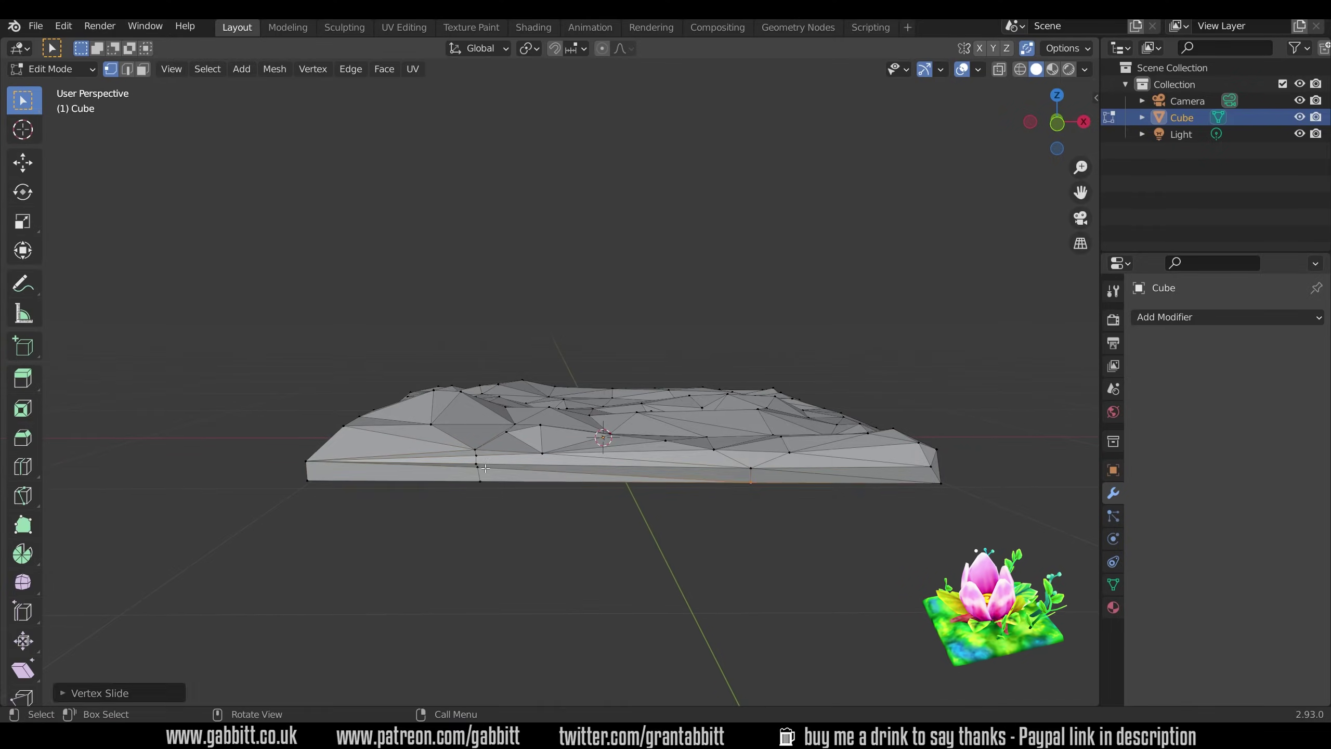
middle_drag(480, 469, 503, 531)
Step: Dissolve the selected edges and knife new edge cuts across the top of the base
key(2)
key(ctrl+x)
key(k)
click(537, 506)
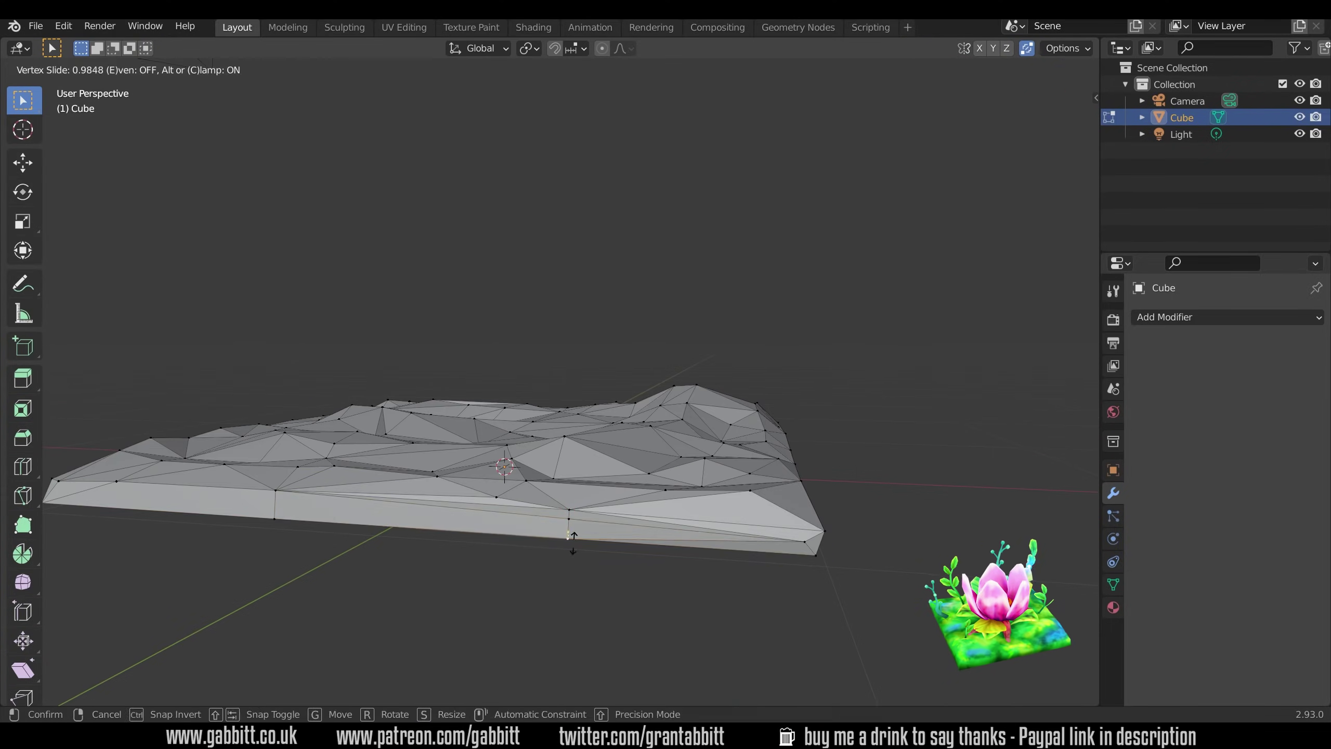
click(564, 535)
key(k)
key(Return)
middle_drag(680, 519, 701, 481)
Step: Vertex-slide several vertices along their edges to make the facets uneven terrain
key(shift+v)
key(shift+v)
click(648, 518)
key(shift+v)
middle_drag(576, 529, 562, 412)
click(617, 482)
key(shift+v)
click(639, 528)
key(shift+v)
click(645, 524)
key(shift+v)
click(618, 524)
key(g)
key(Escape)
Step: Add a cylinder to the scene and shrink it to stem size on the base
key(a)
middle_drag(485, 474, 491, 493)
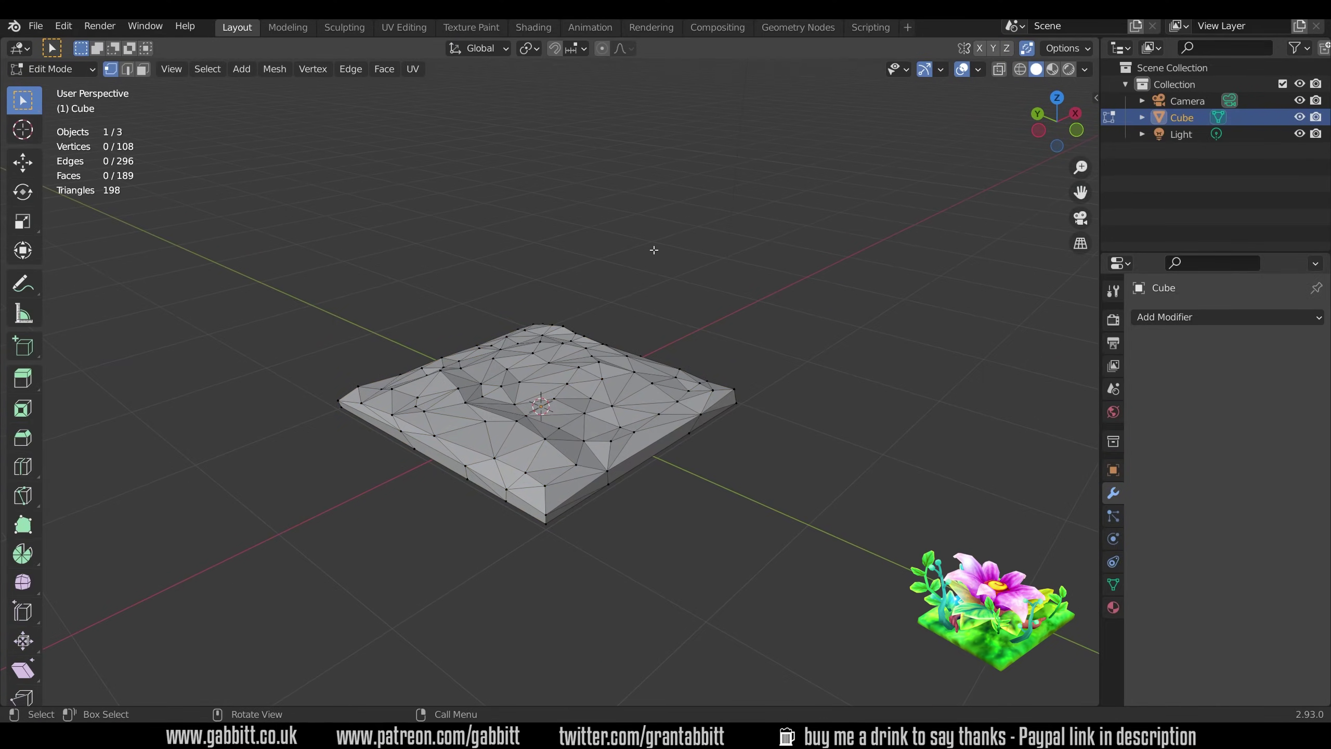
middle_drag(615, 291, 489, 411)
key(Tab)
key(shift+a)
mouse_move(446, 386)
click(594, 128)
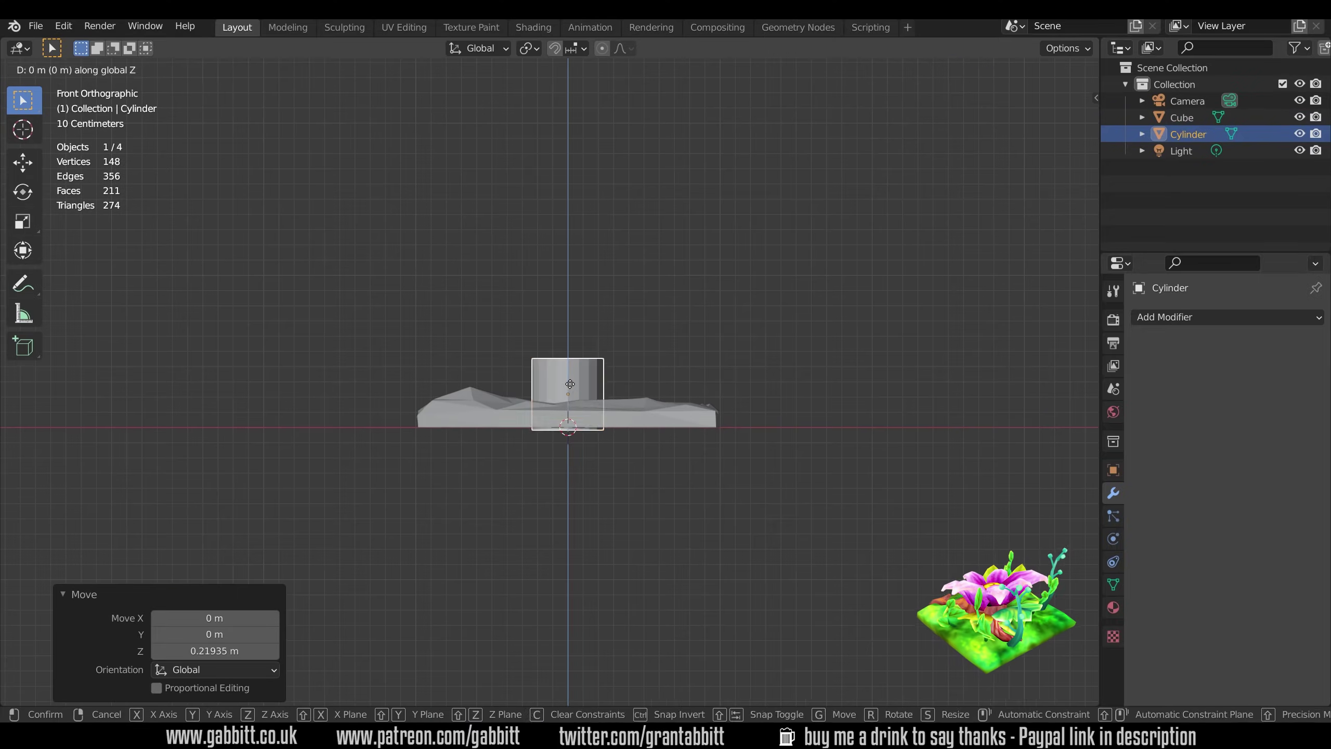
click(618, 409)
middle_drag(618, 409, 647, 419)
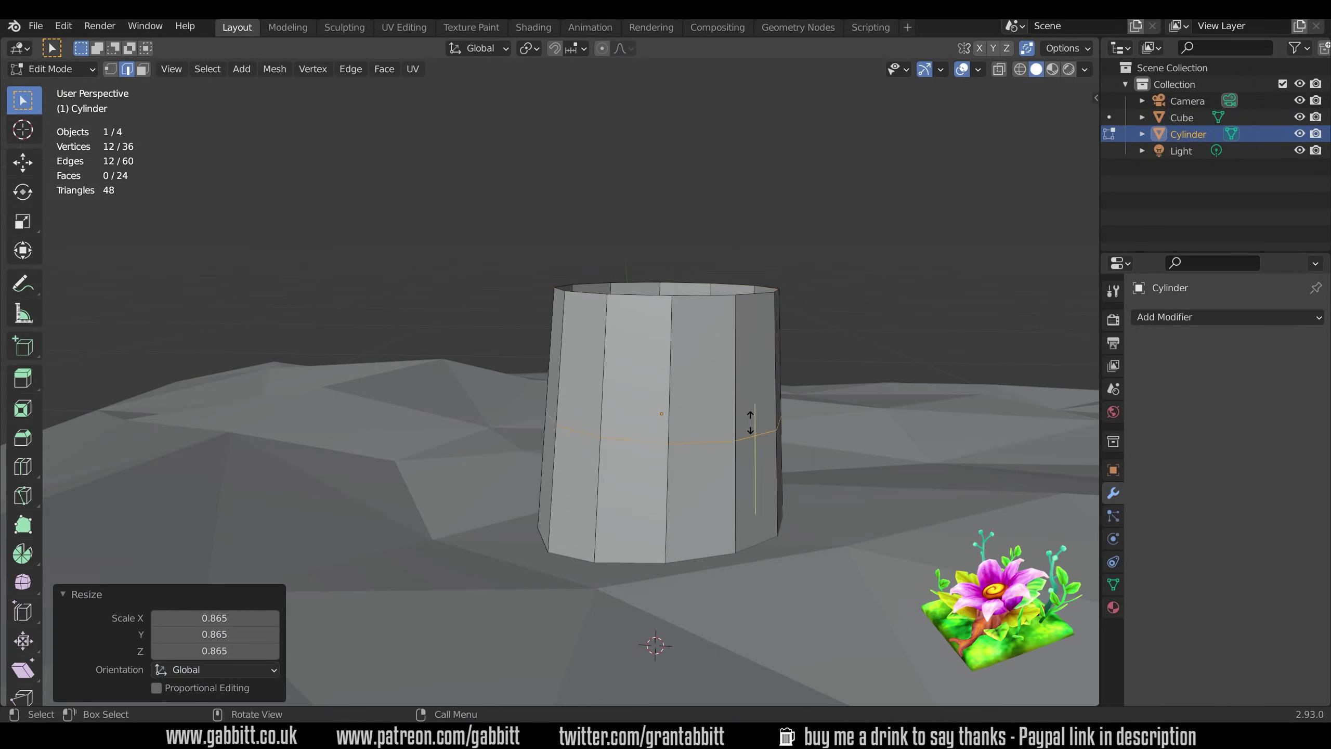
Step: Check the cylinder's transform, then open Auto Mirror settings and cursor snapping choices
key(shift+s)
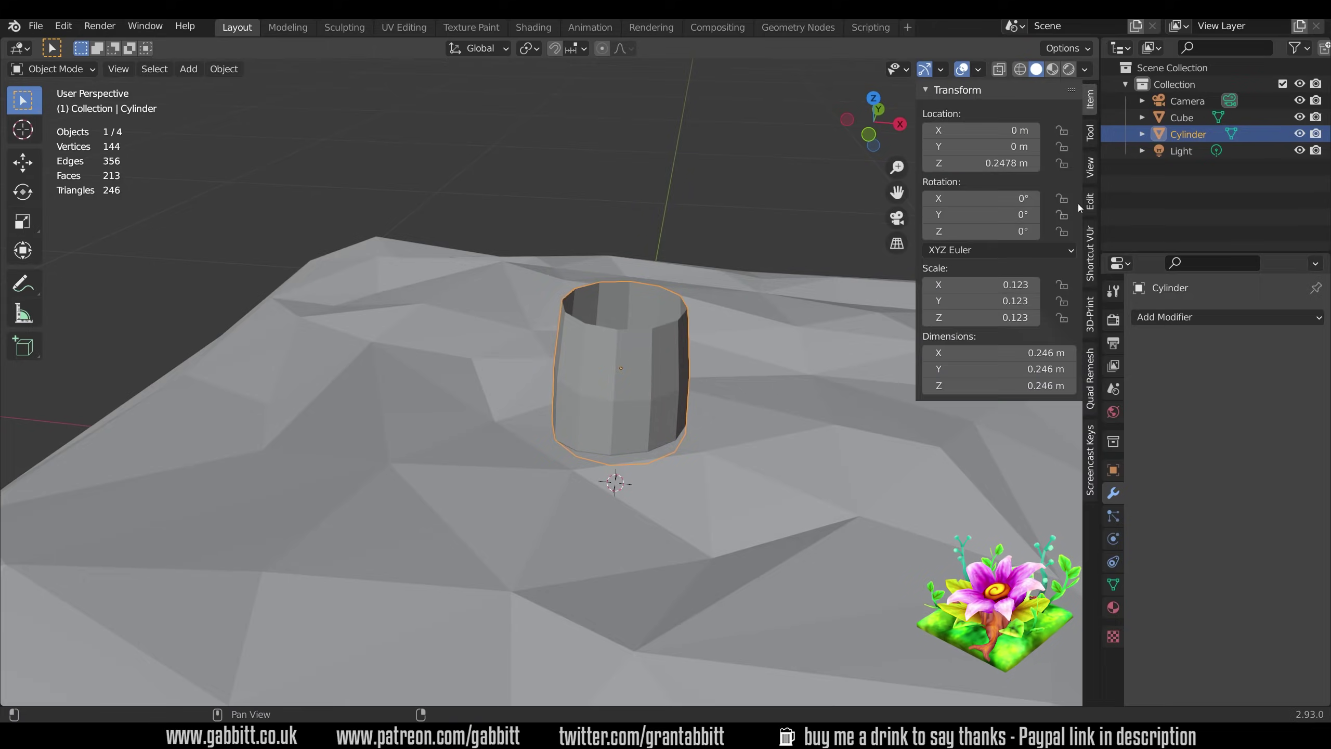
click(1089, 201)
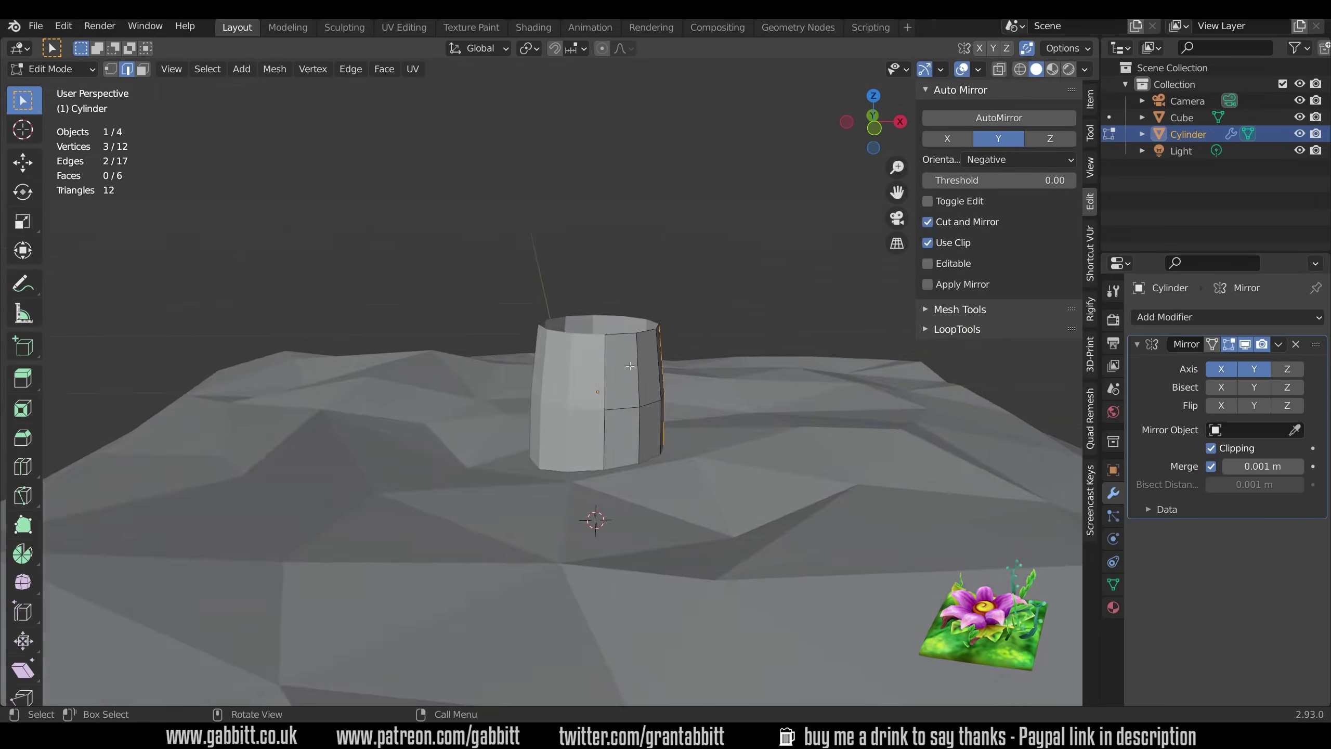
key(shift+s)
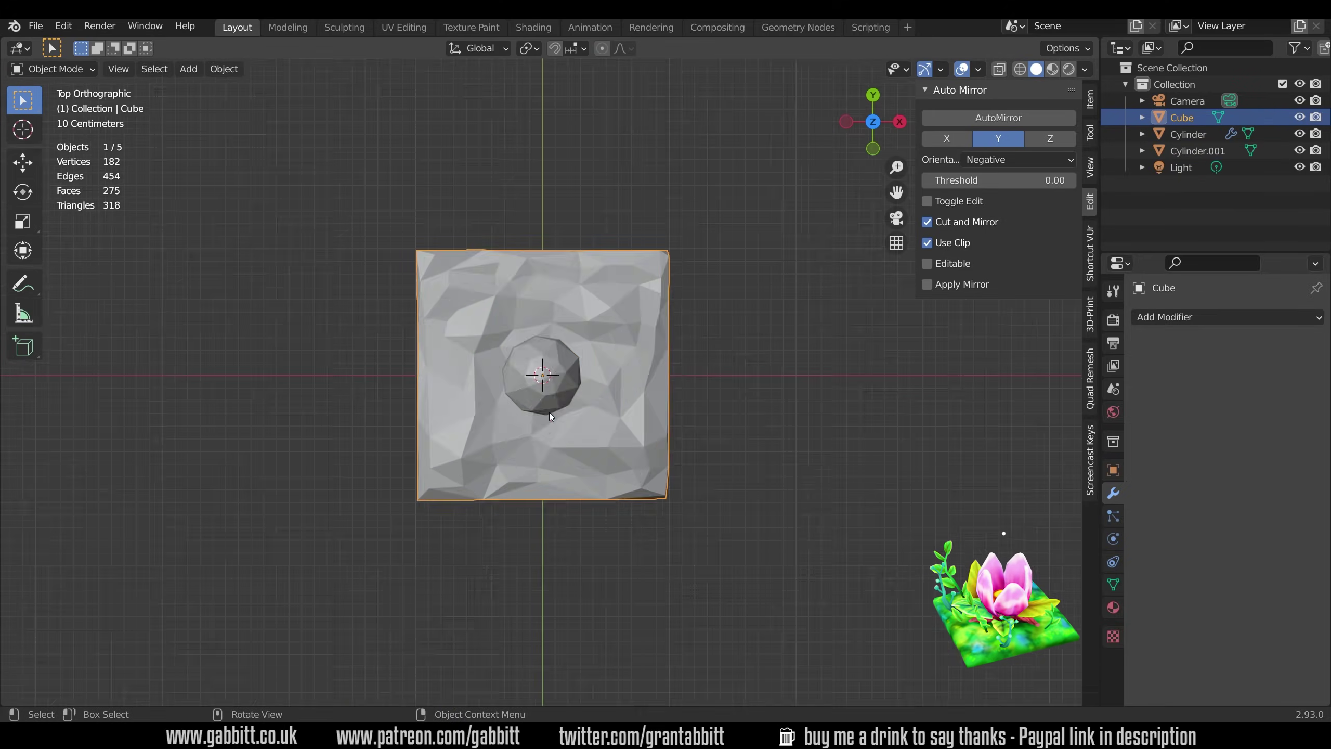
Step: Duplicate the base and mushroom, then loop-cut and bulge the copied stem with proportional editing
key(shift+d)
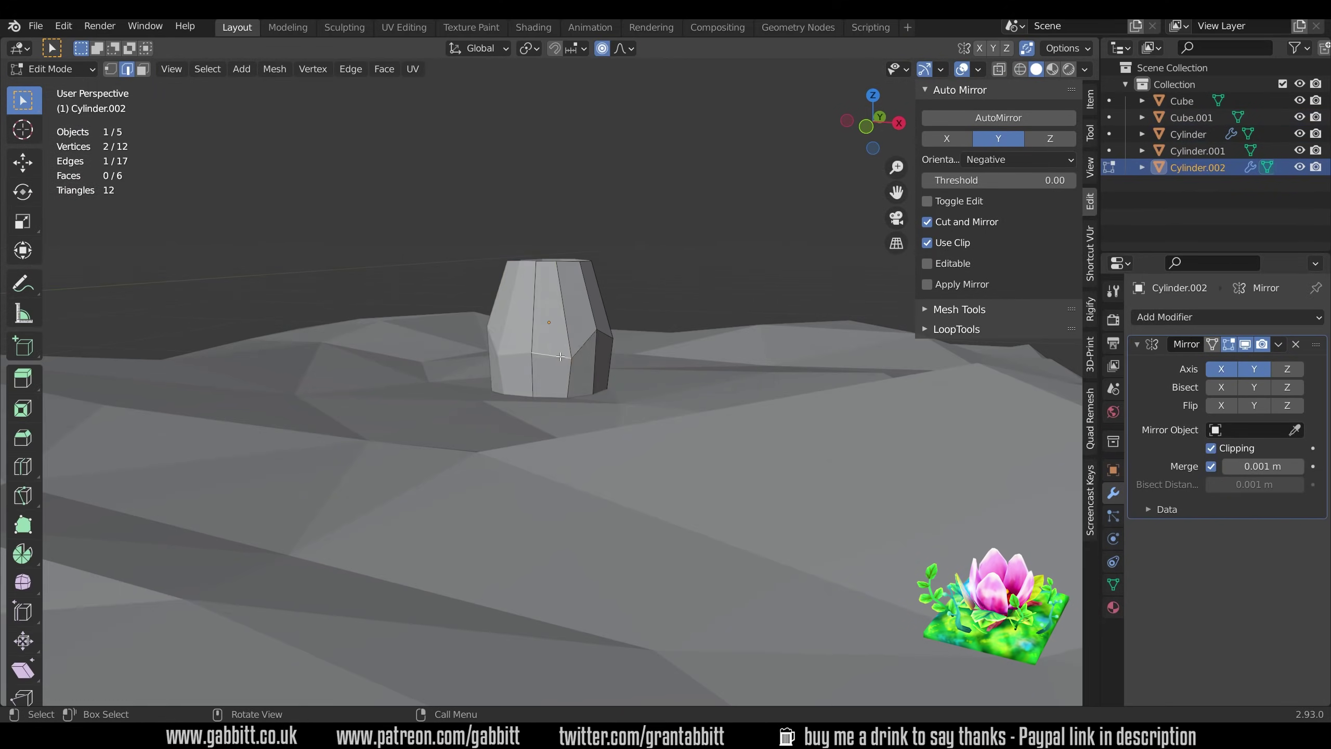
key(g)
click(648, 337)
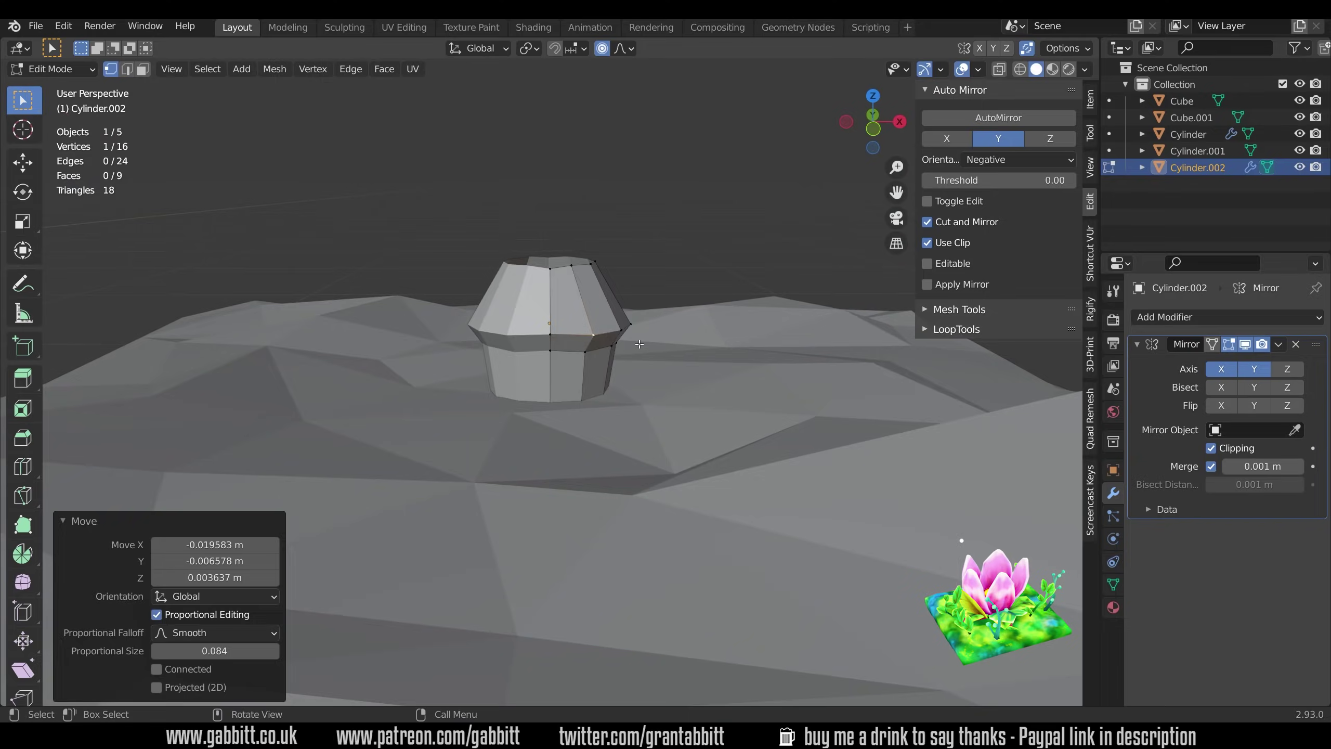
key(ctrl+r)
click(550, 315)
key(2)
click(582, 290)
key(g)
click(574, 306)
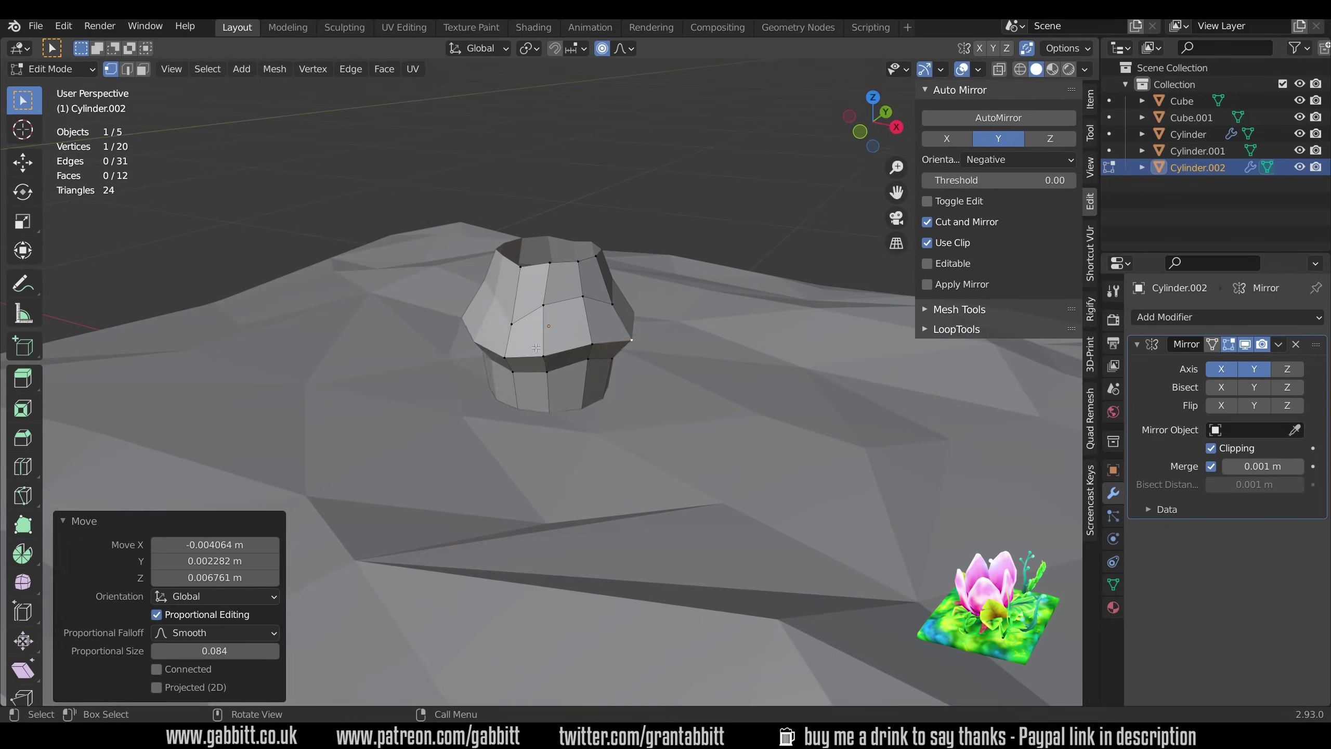
key(ctrl+r)
click(620, 385)
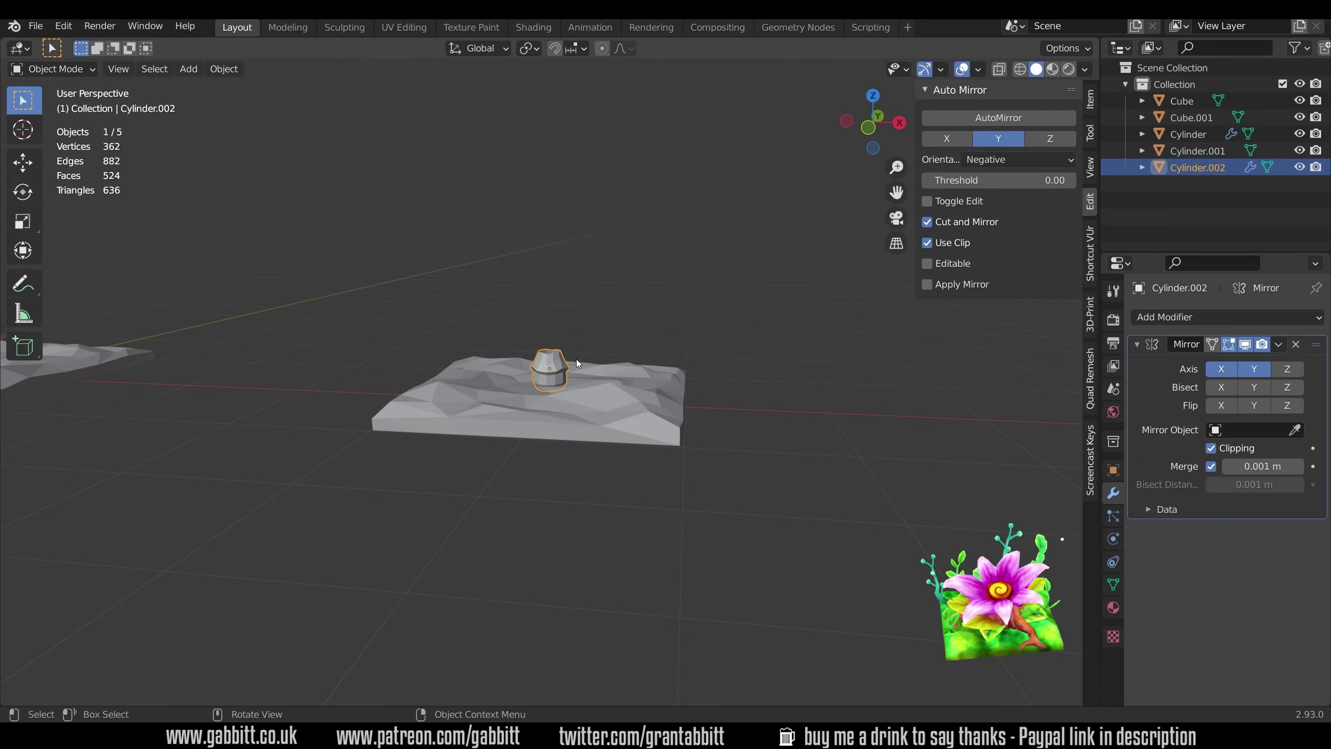
Step: Add a new cylinder for the cap and scale it
key(shift+a)
click(467, 462)
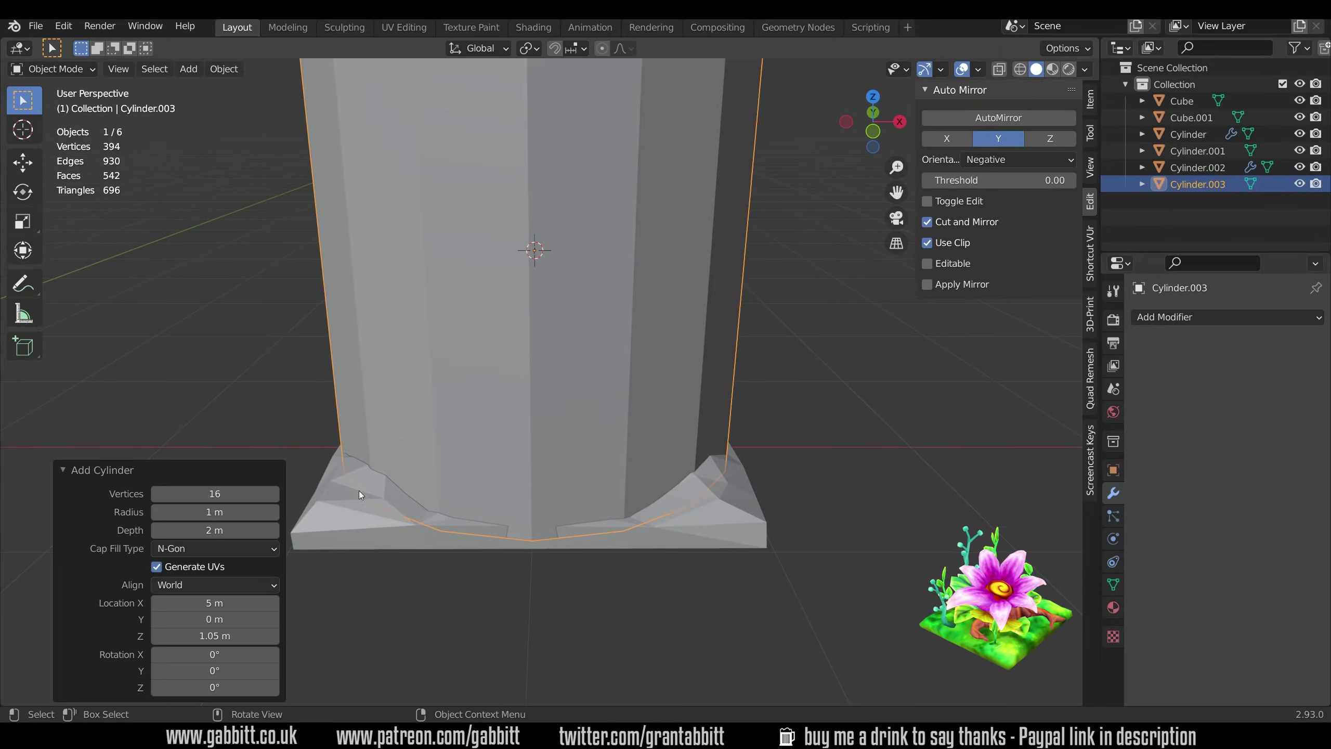
key(s)
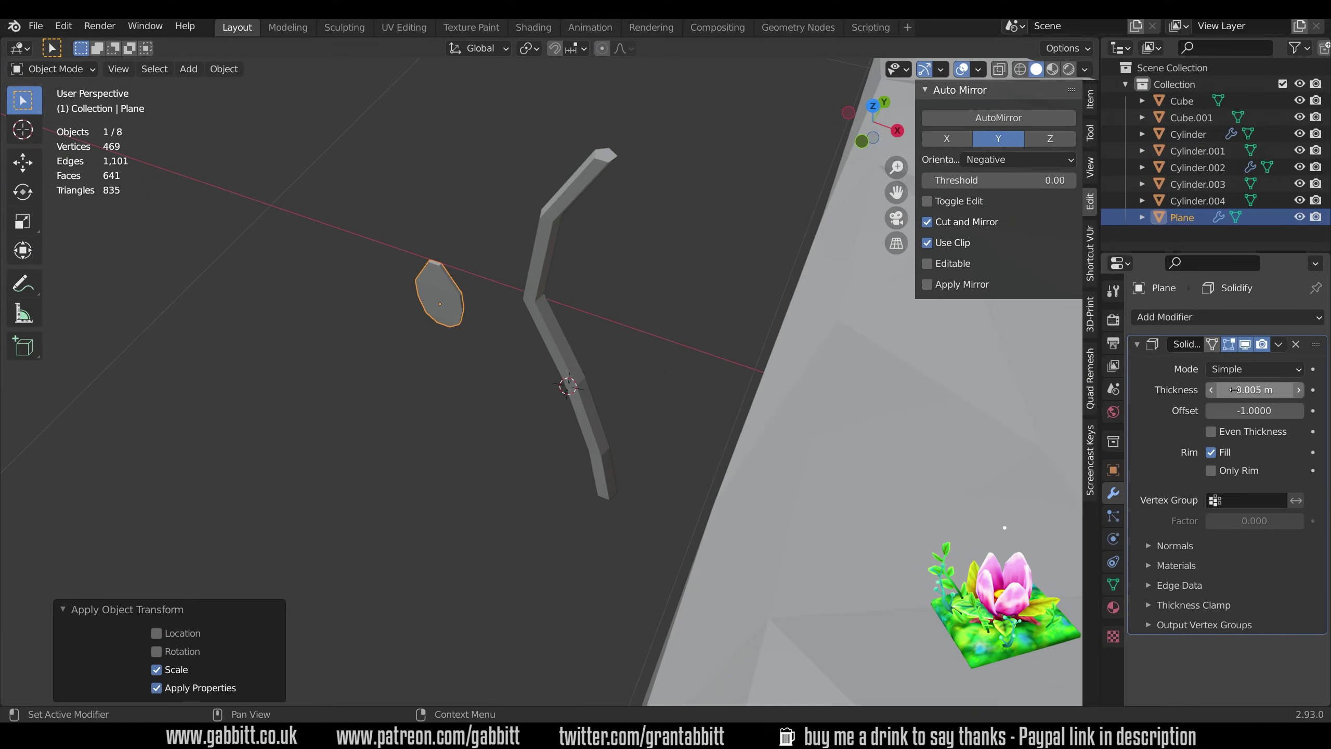
Step: Place a duplicated leaf on the plant stem and rotate it about Y
right_click(597, 401)
mouse_move(644, 405)
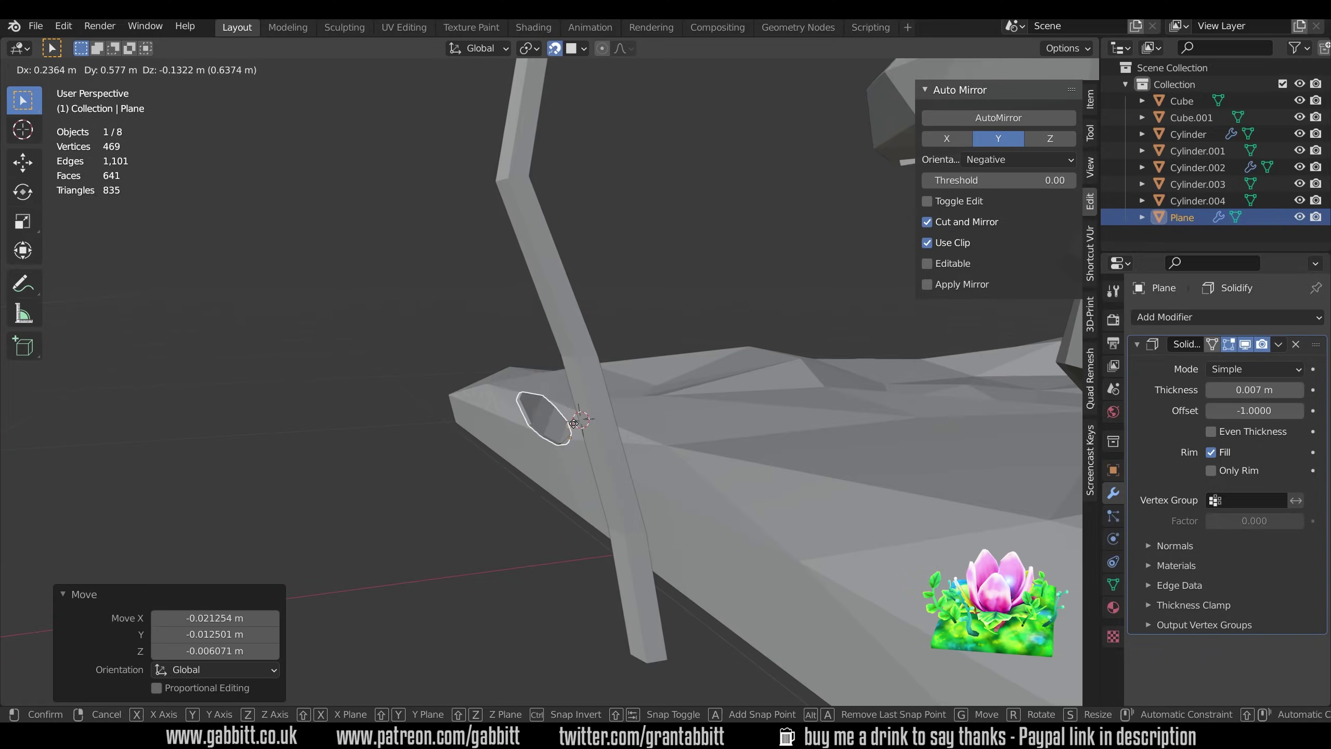
click(585, 387)
middle_drag(585, 386, 522, 258)
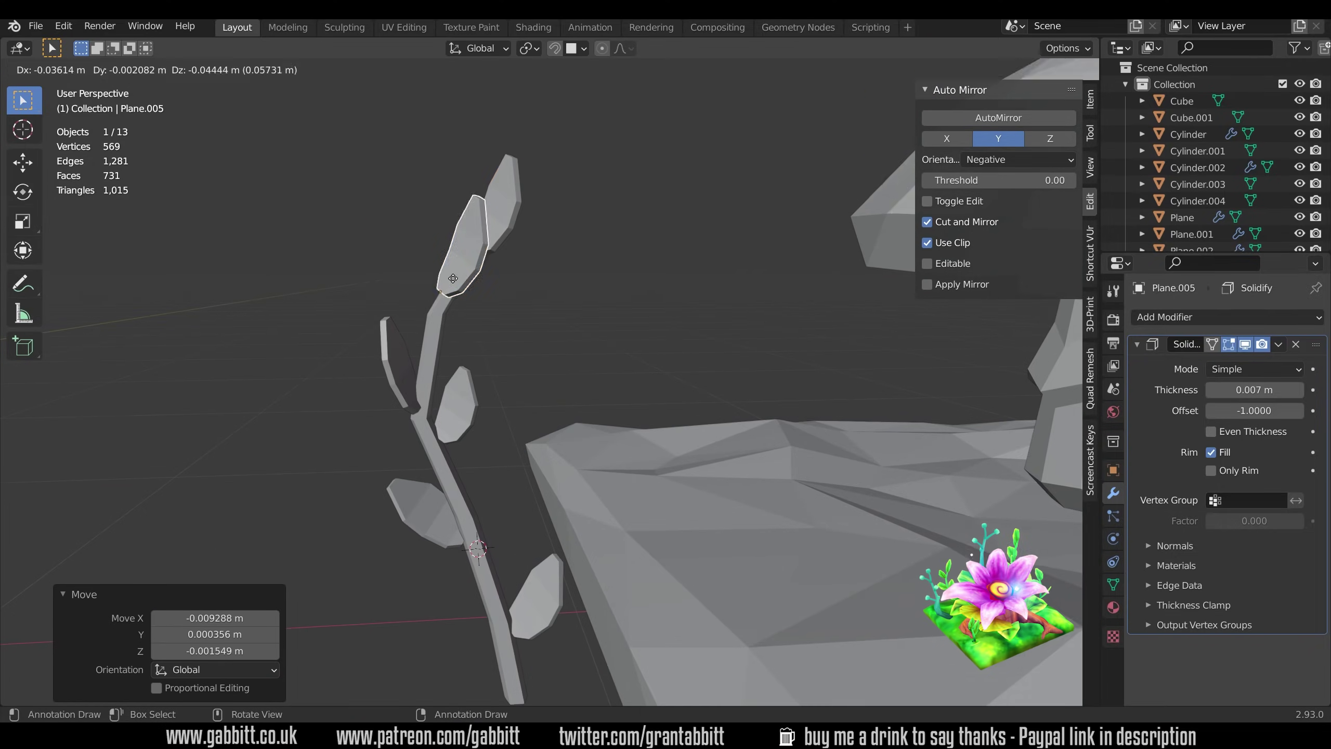
click(452, 278)
middle_drag(453, 278, 501, 391)
key(r)
click(445, 310)
scroll(699, 395, down, 5)
middle_drag(699, 395, 699, 395)
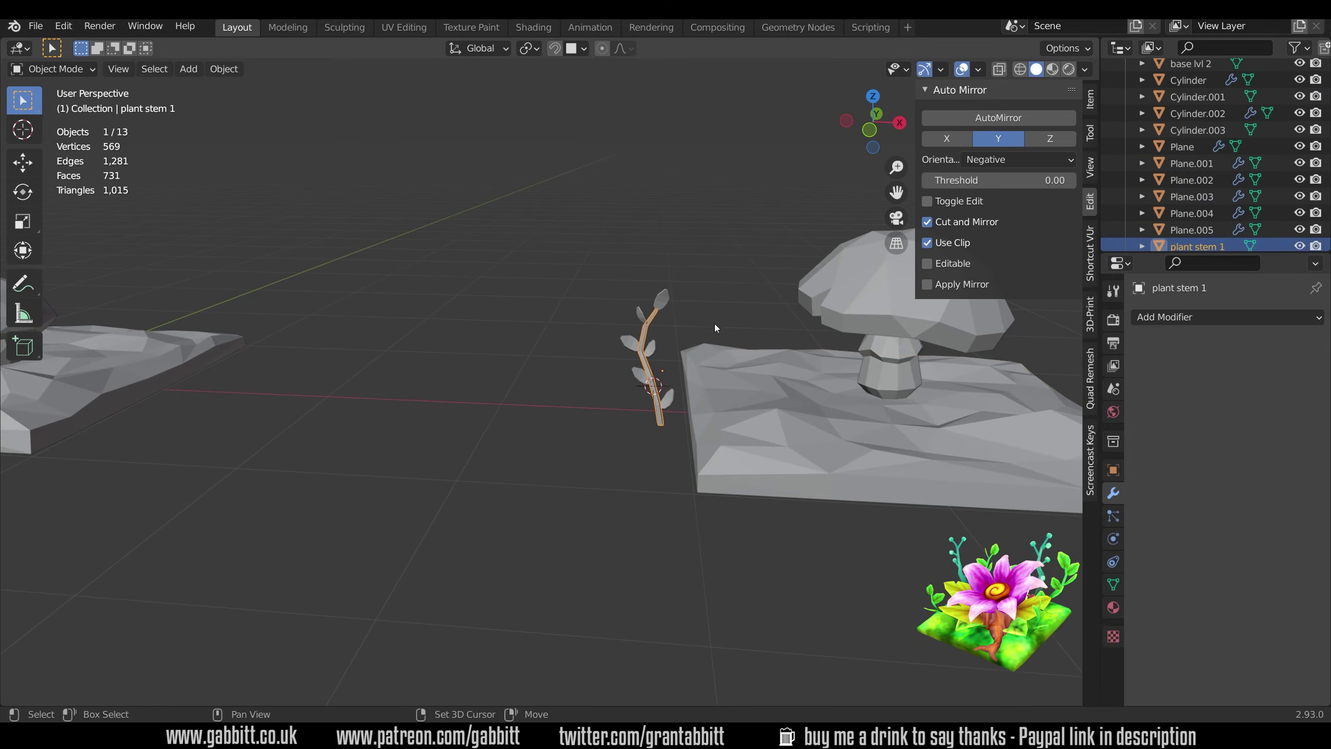
Step: Tidy the Outliner and move leaves into the plant leaves medium collection
shift+middle_drag(745, 321, 675, 312)
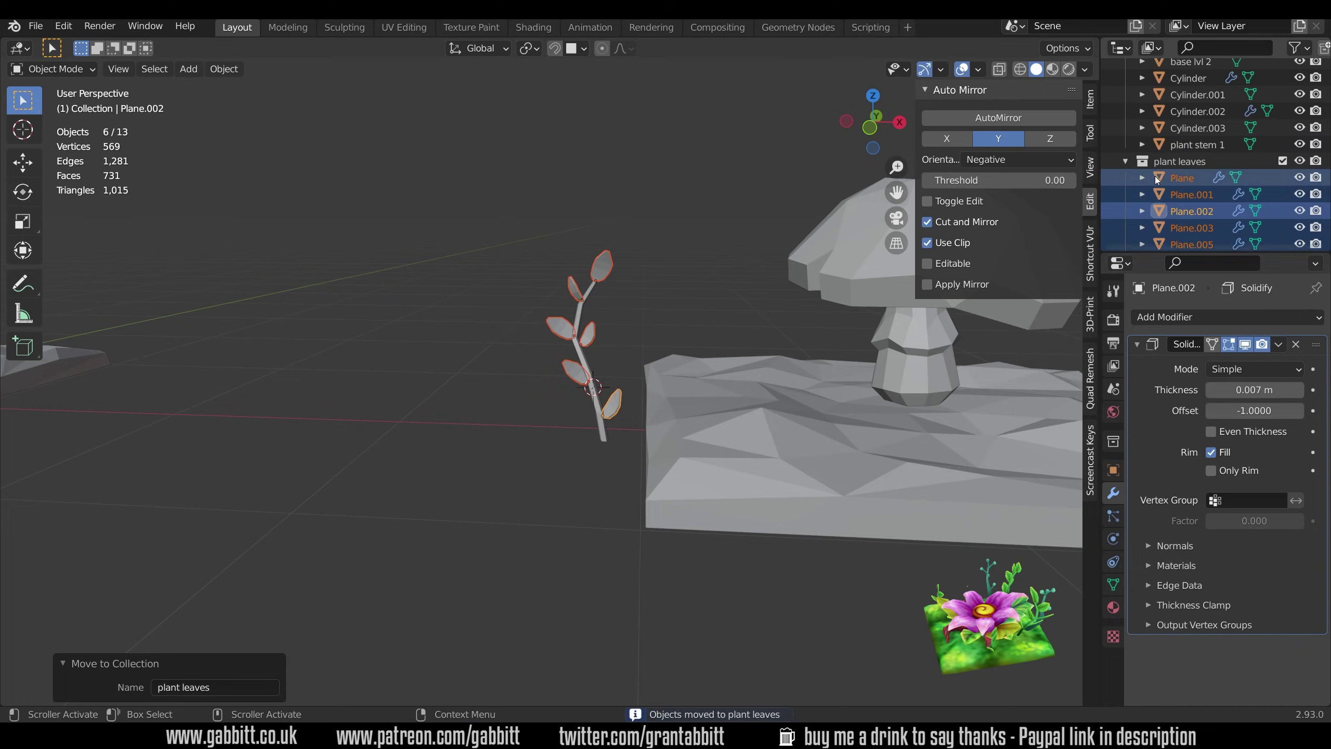
click(1125, 161)
click(1184, 200)
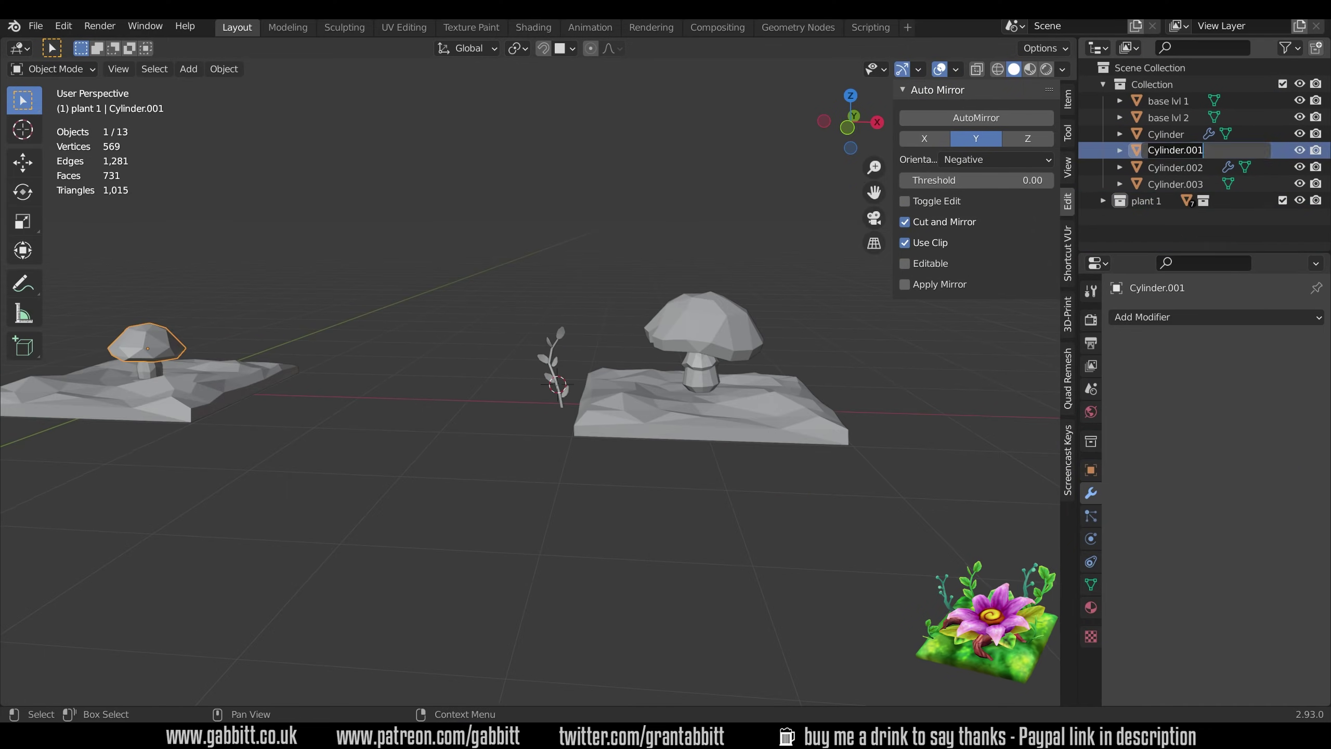
click(1168, 135)
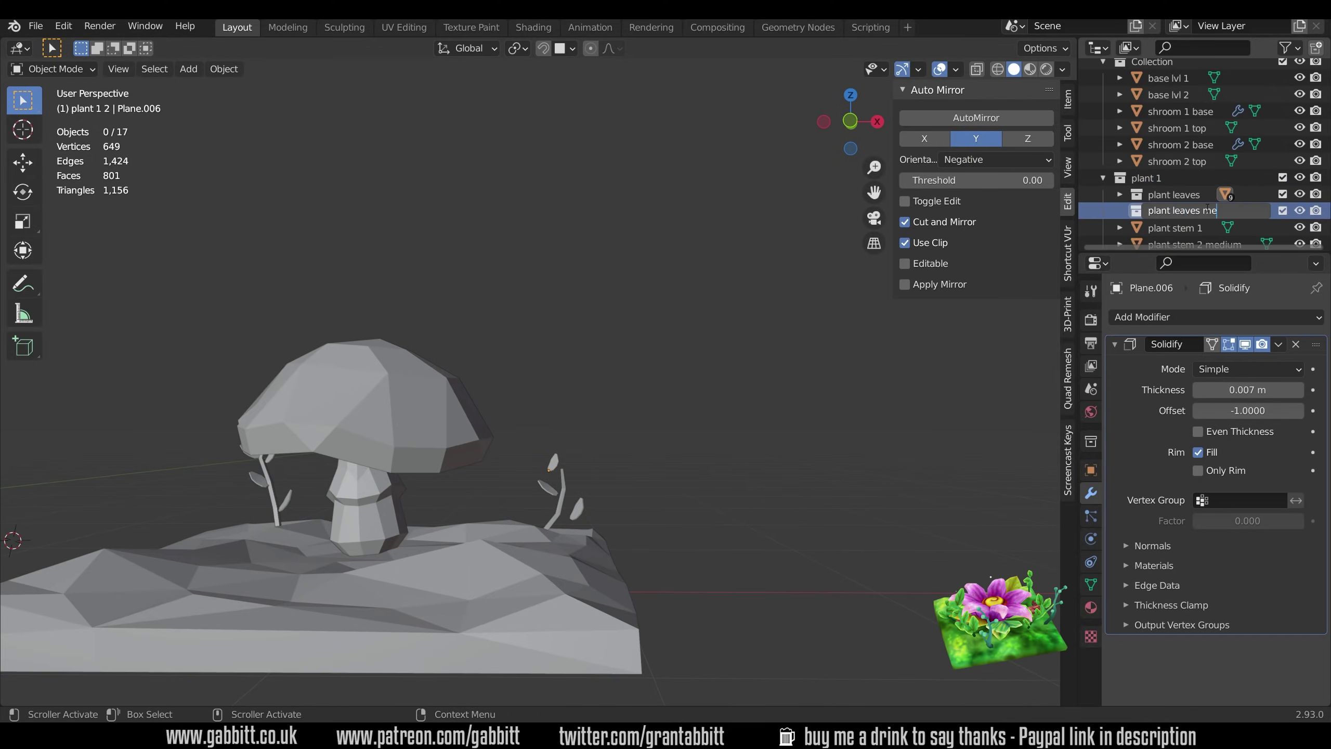
click(707, 603)
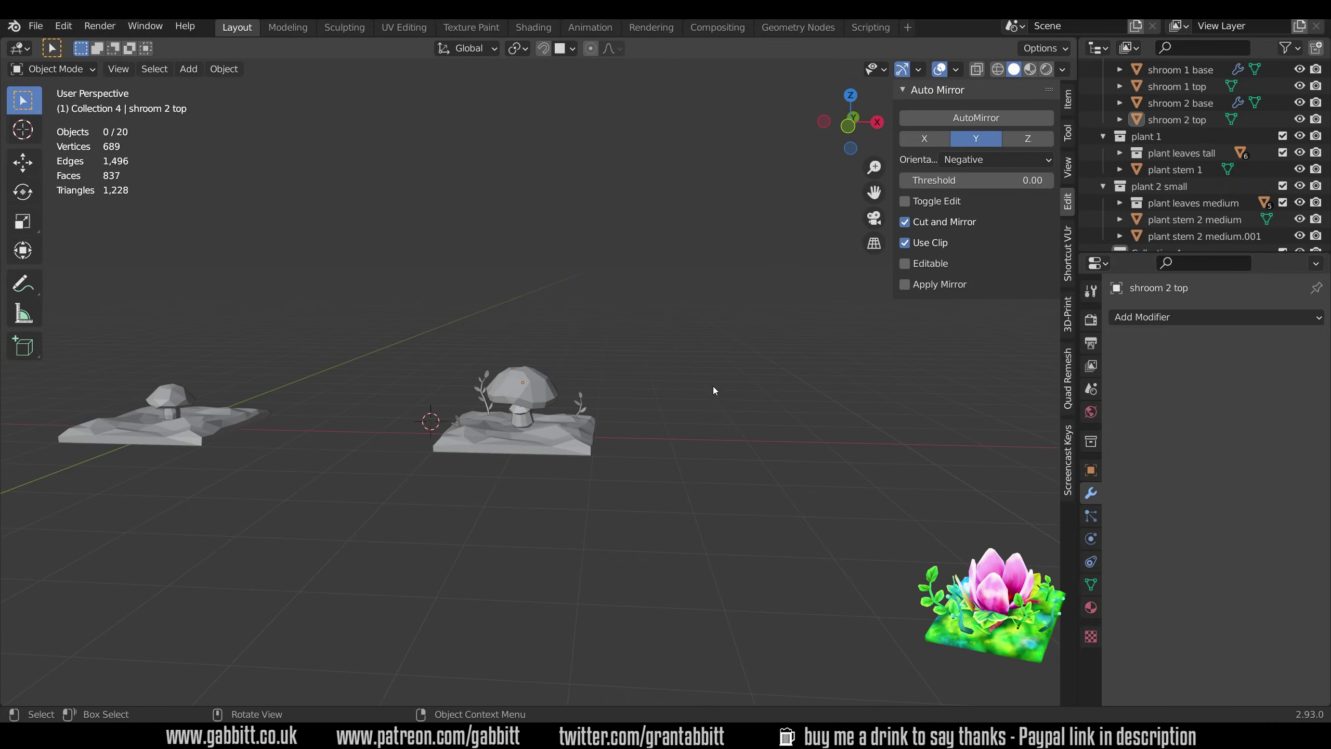
Step: Move a vertex of base lvl 2, inspect the mushroom copy, and delete three selected objects
middle_drag(713, 390, 618, 492)
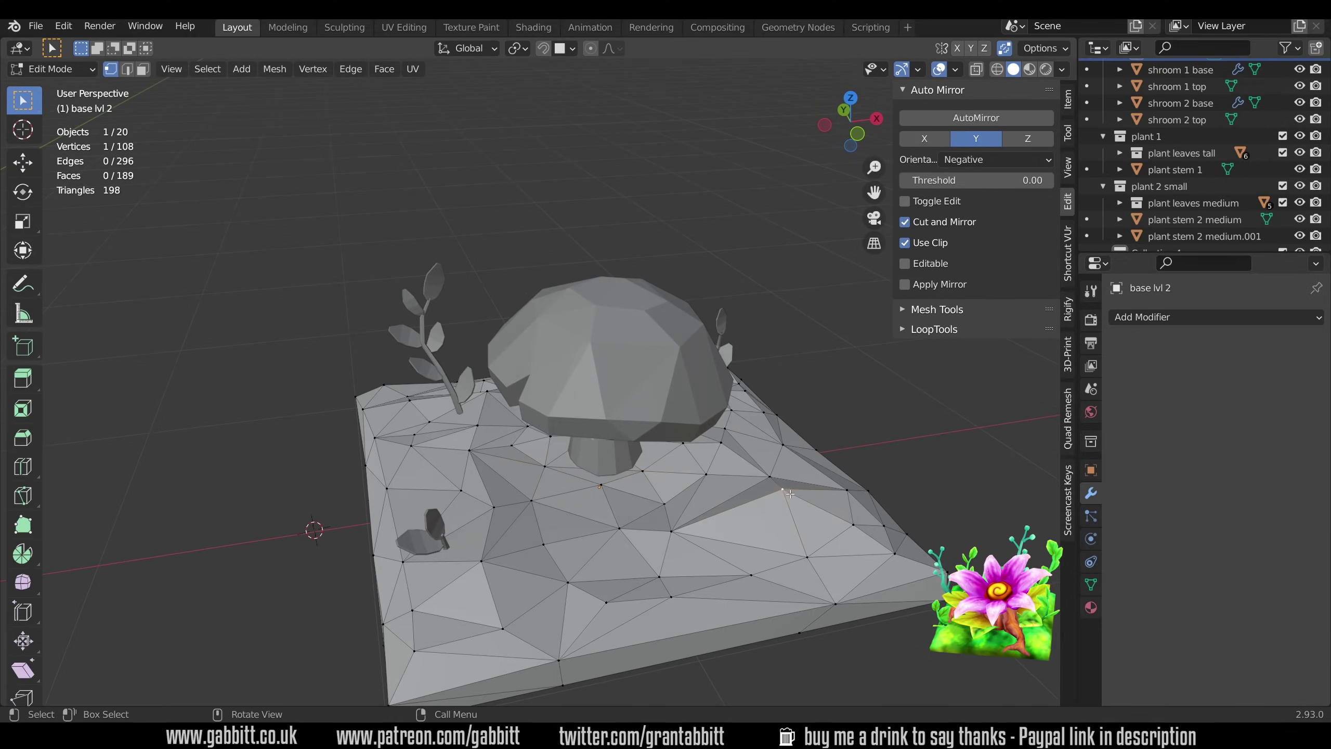
key(g)
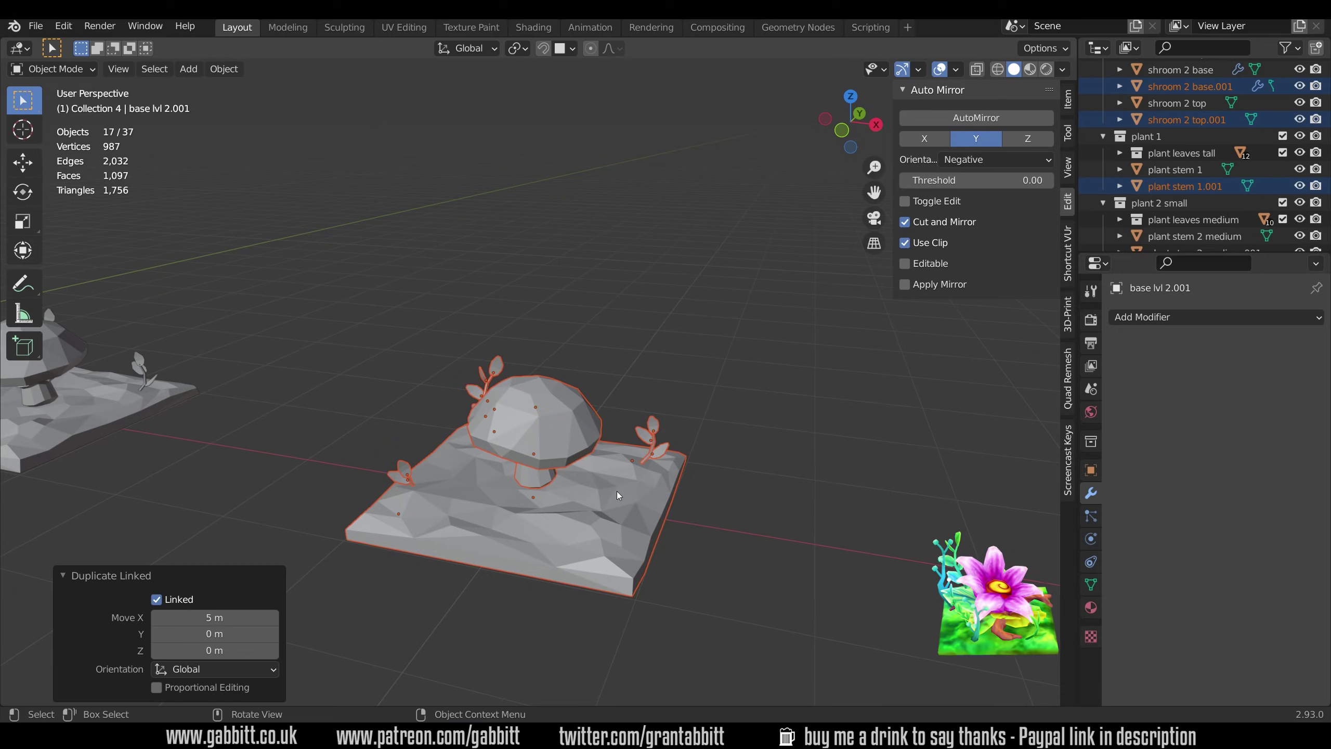
scroll(616, 491, down, 3)
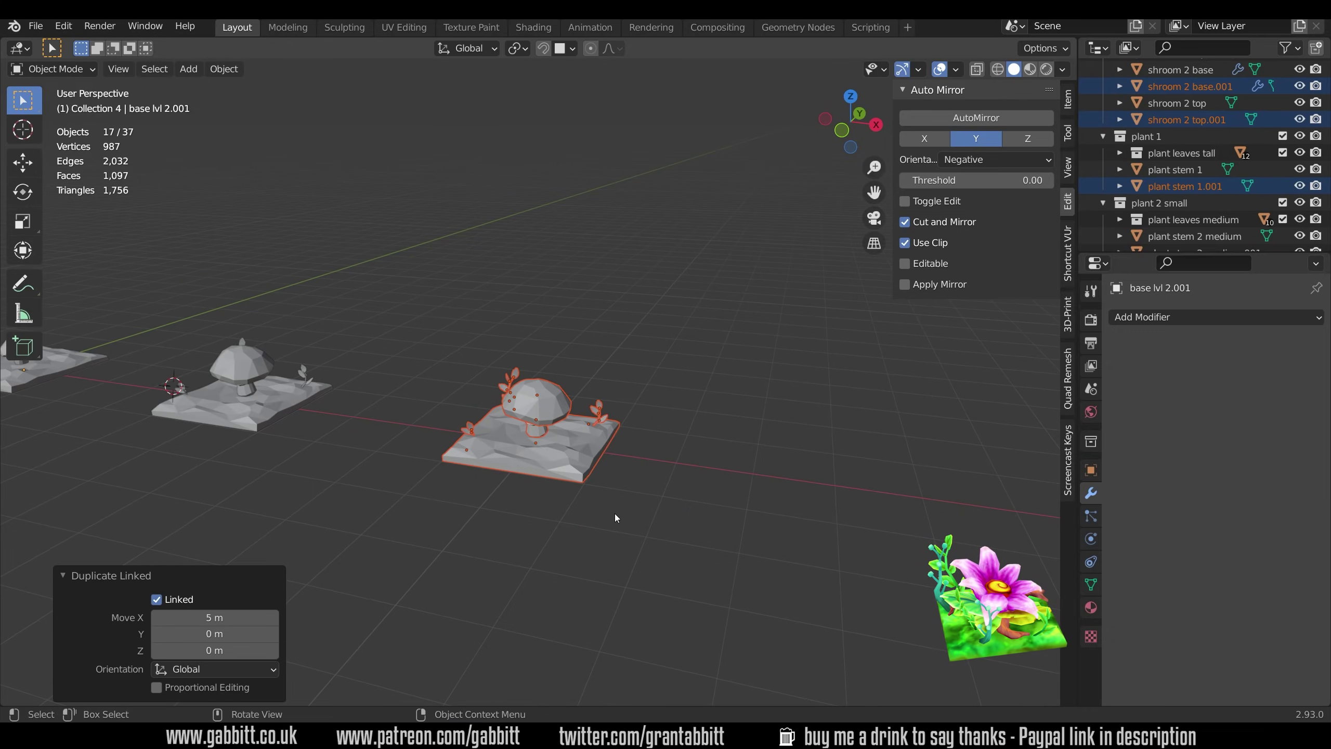
middle_drag(614, 513, 612, 554)
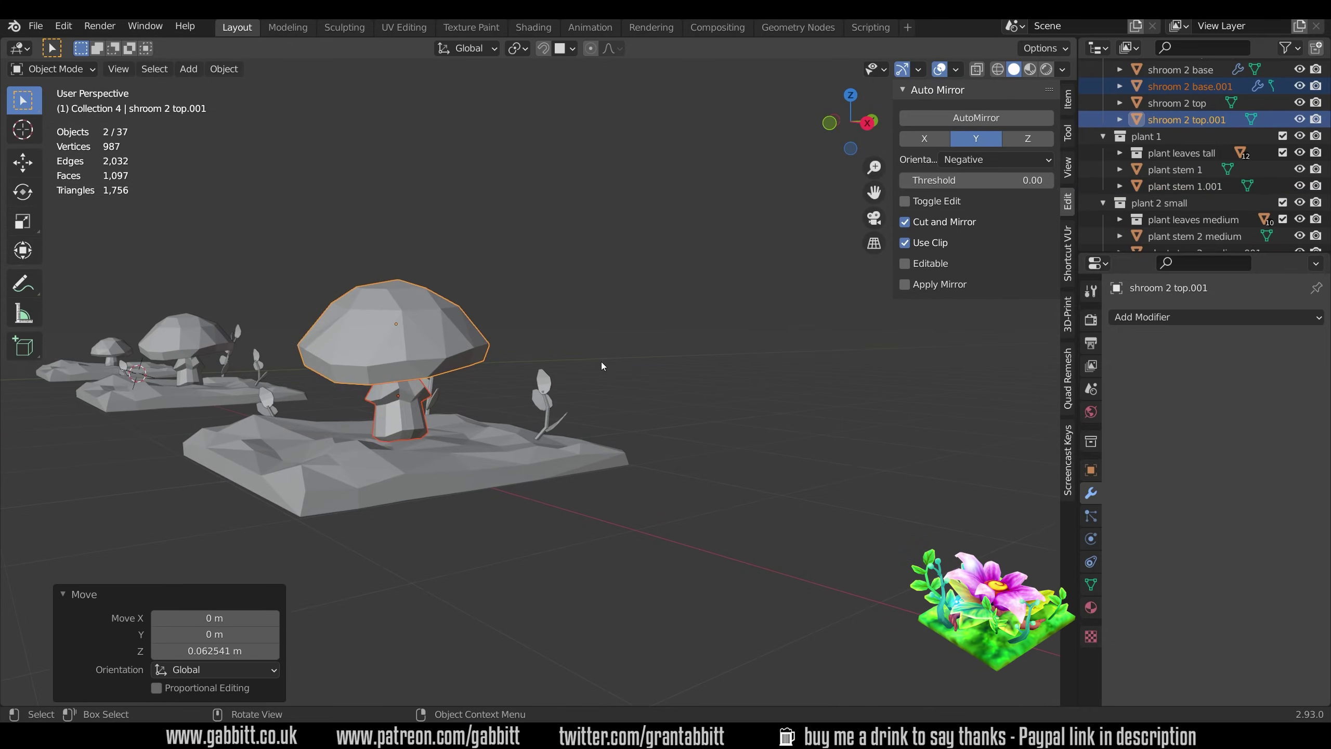
middle_drag(601, 363, 761, 449)
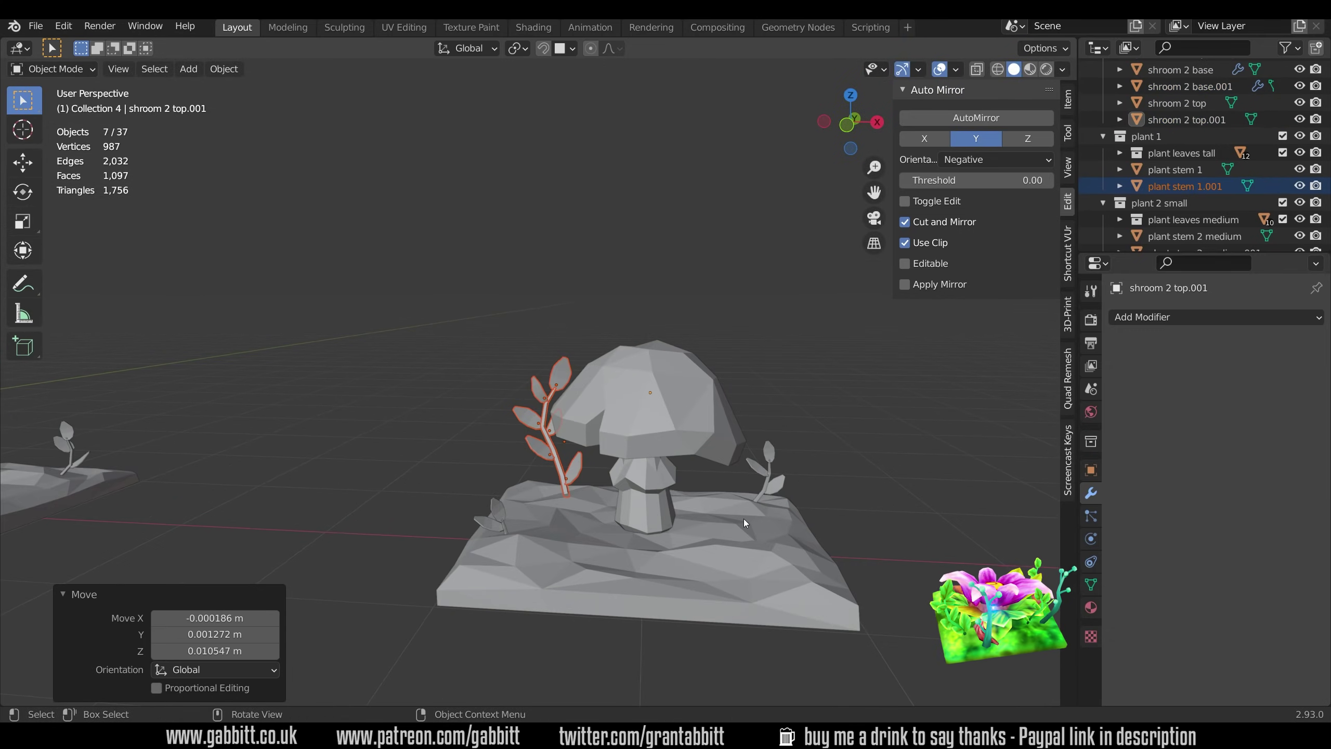
key(Delete)
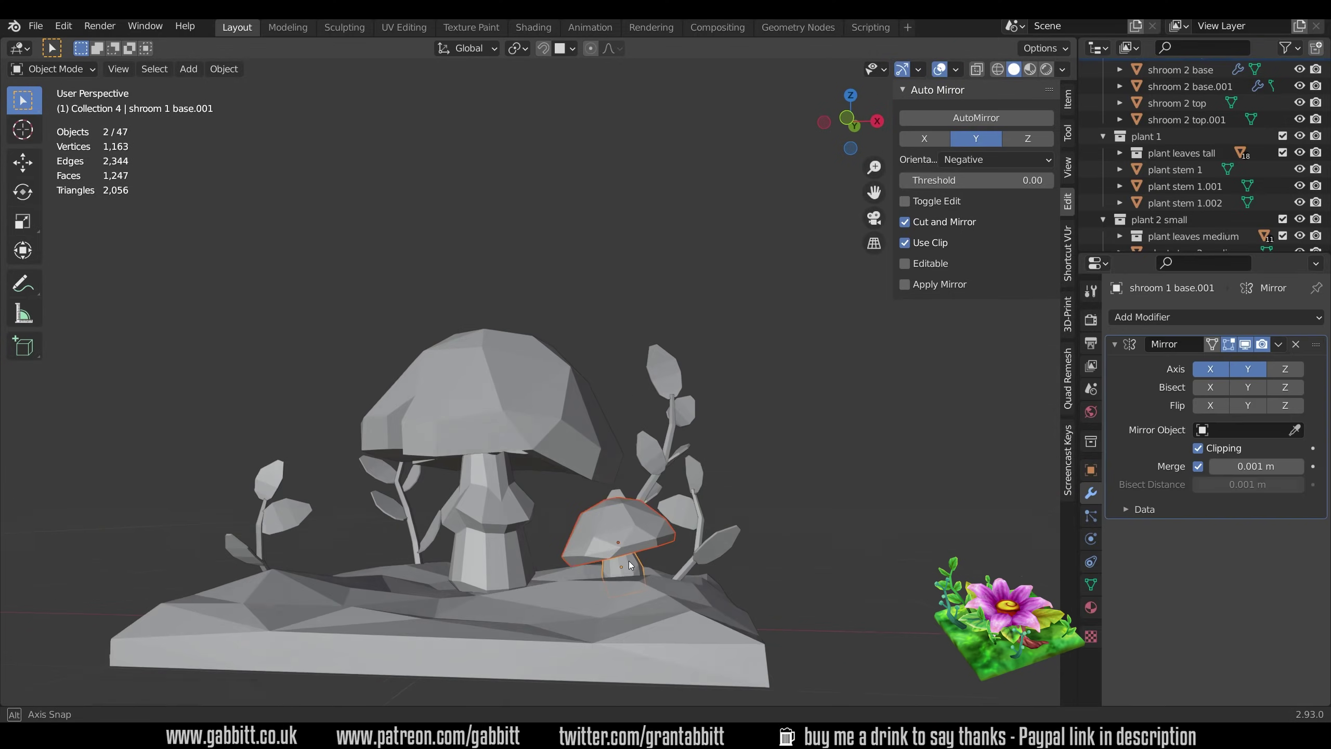
Step: Rotate the selected base piece and view the row of mushroom bases
key(r)
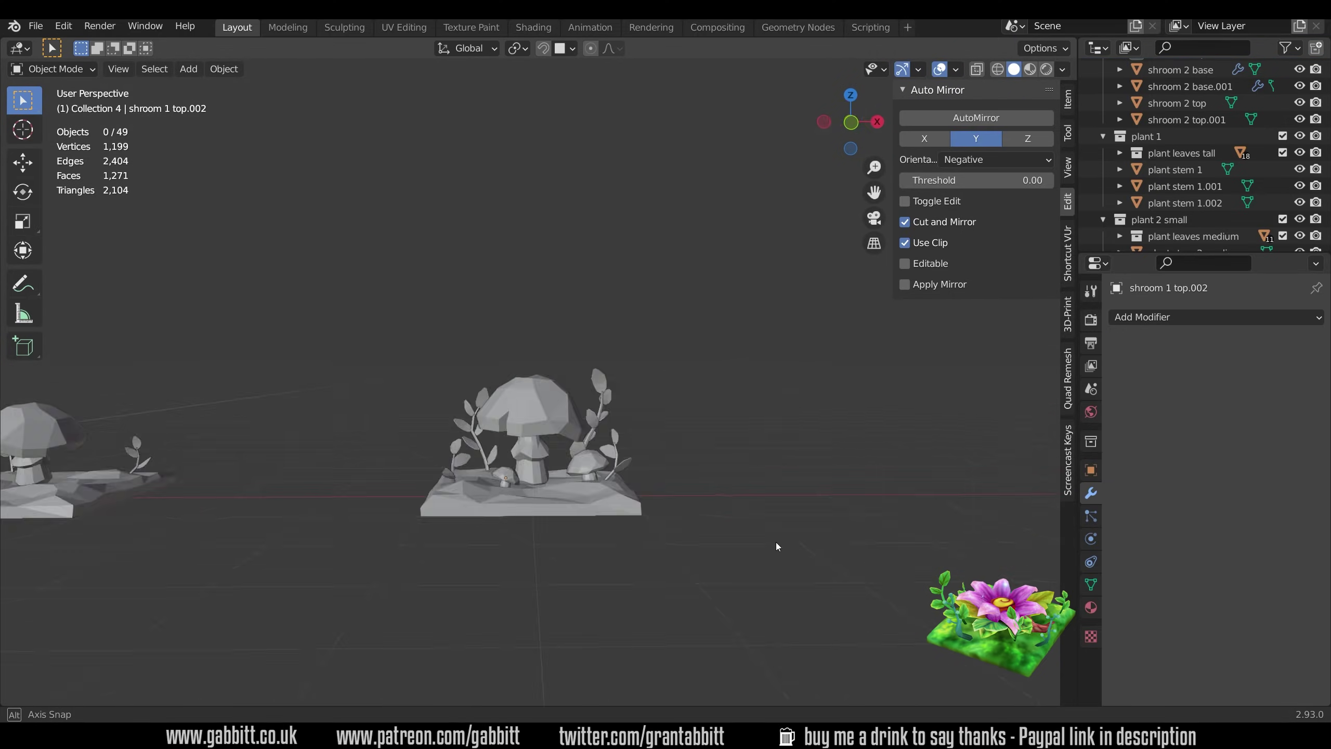
middle_drag(776, 542, 738, 489)
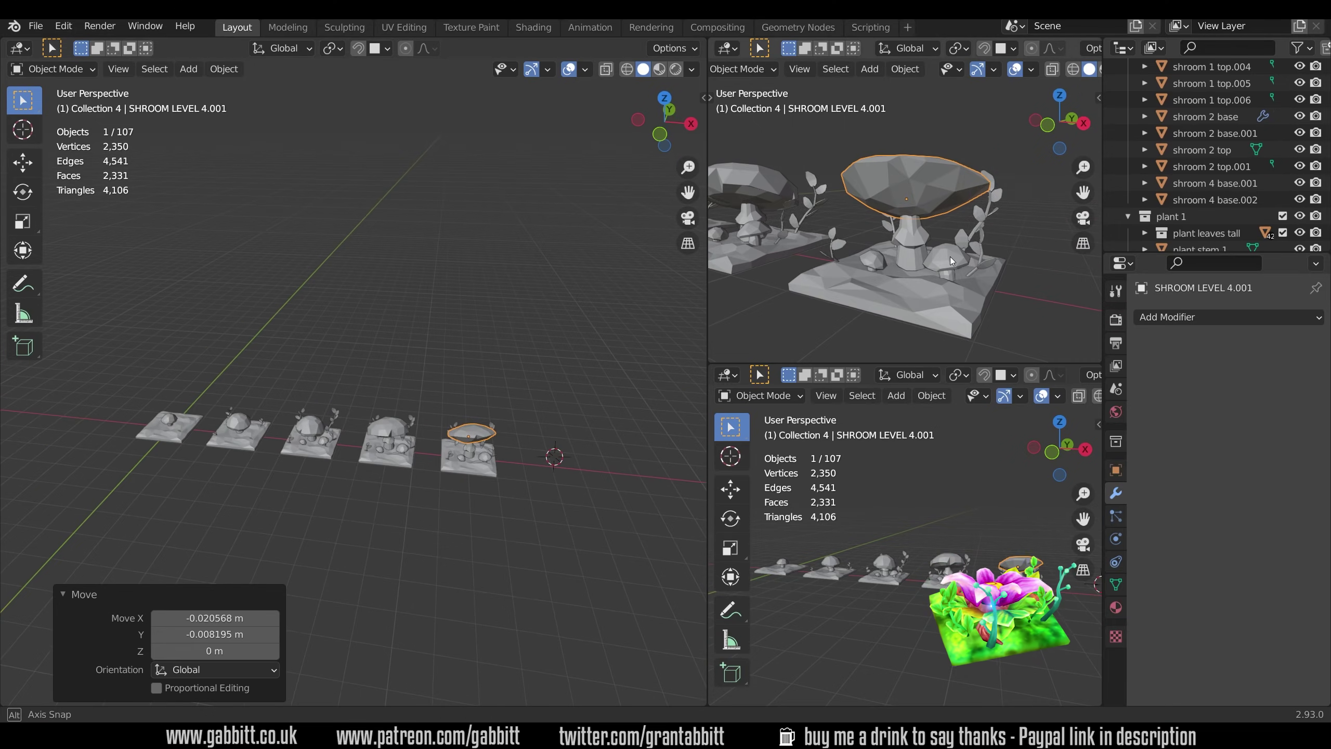
Step: Add a cylinder beside the small mushroom on the largest base to shape a root
click(533, 507)
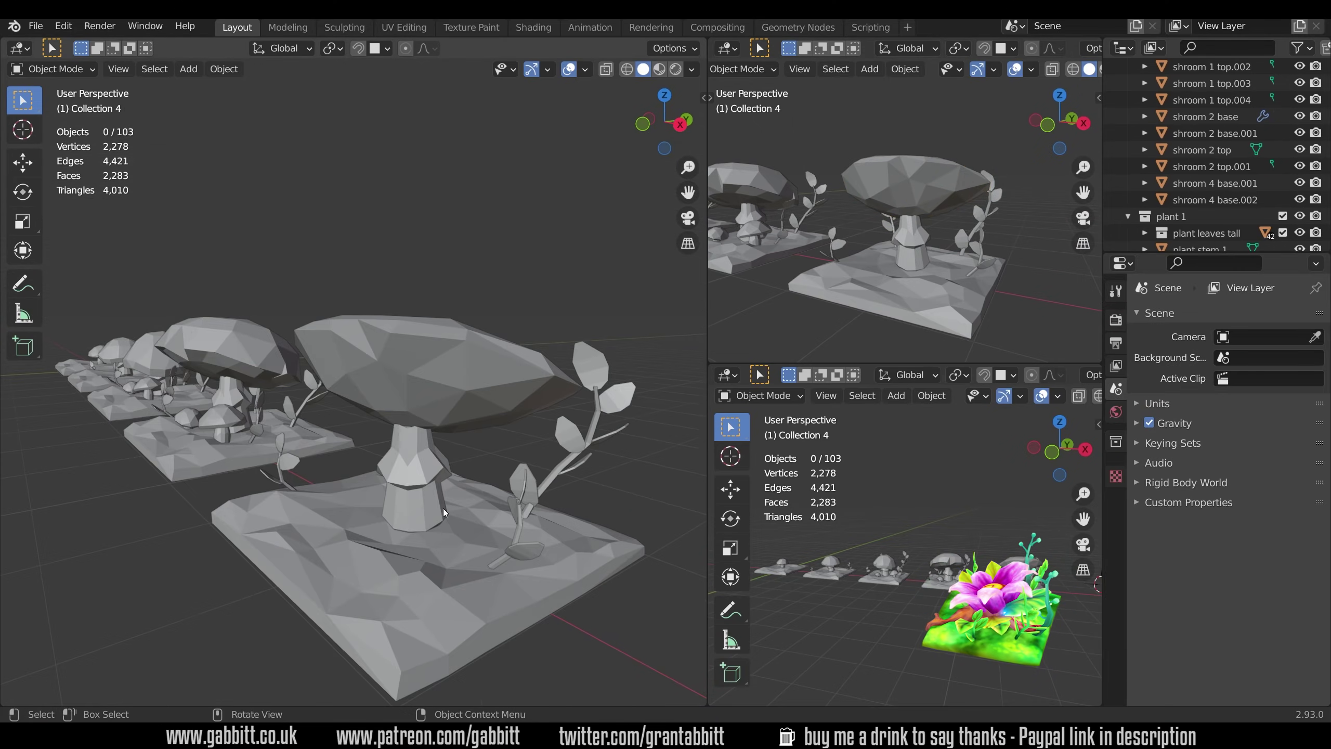
key(shift+a)
click(497, 467)
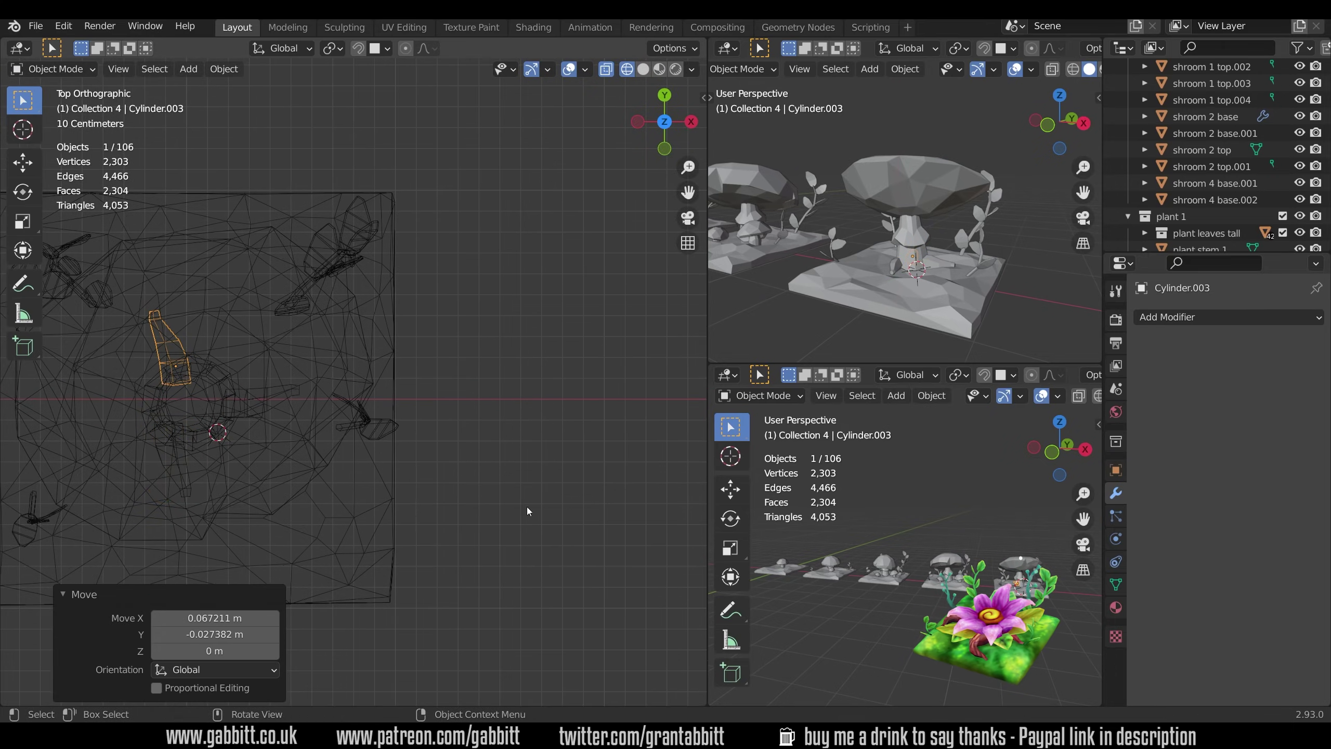
key(shift+z)
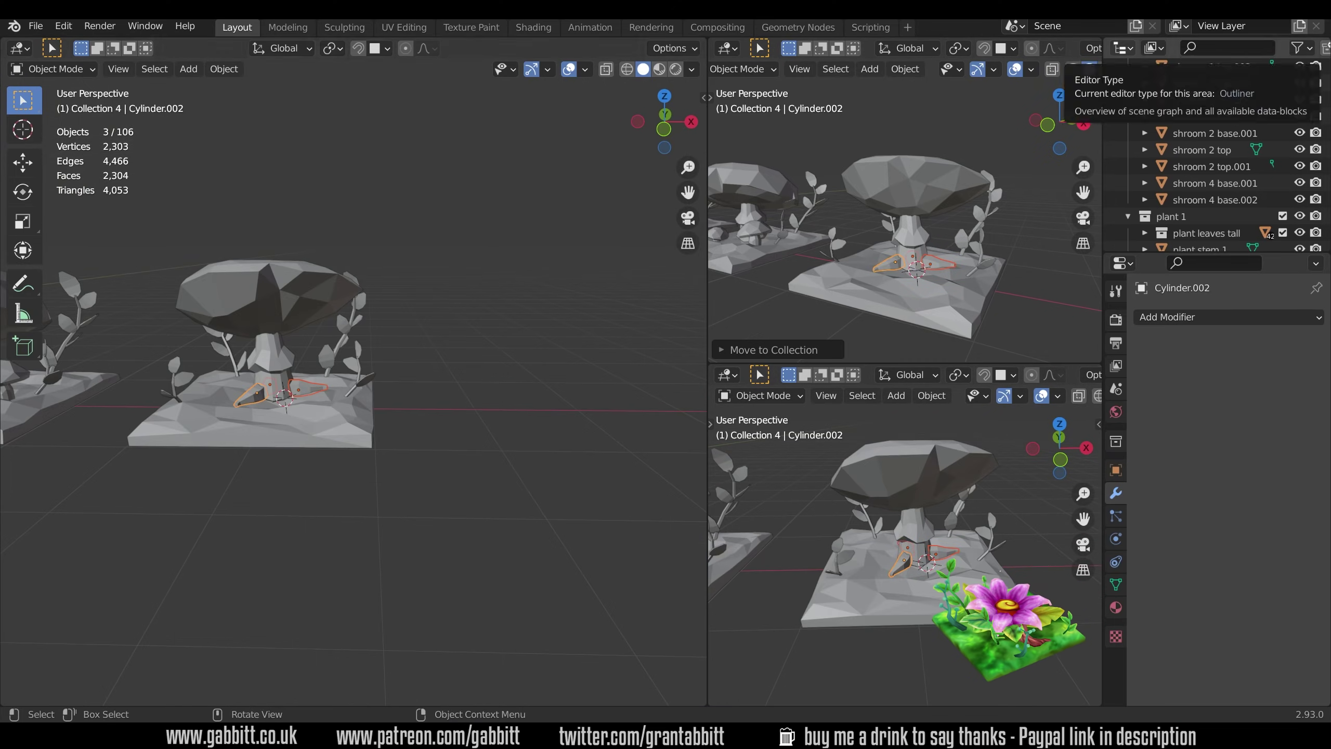
Step: Move the copied base -6 m along X
scroll(336, 415, down, 5)
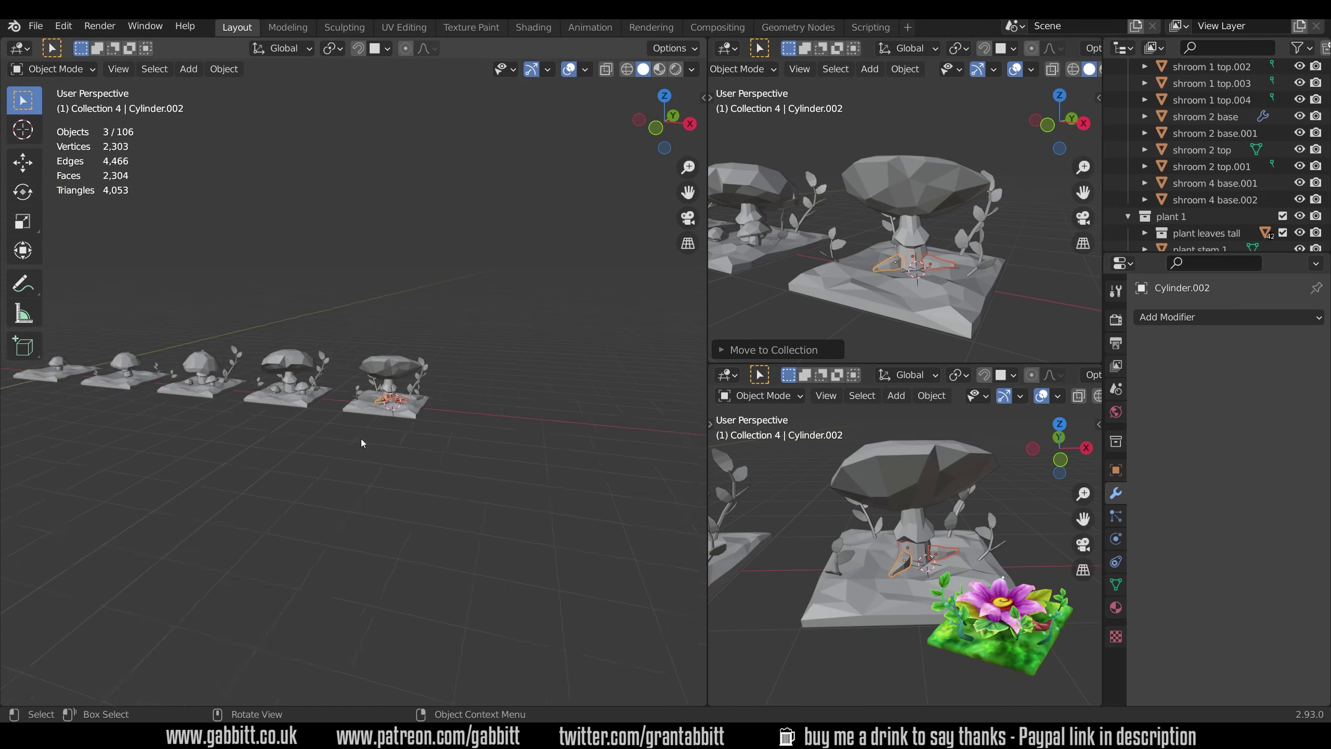
text(-6)
key(Return)
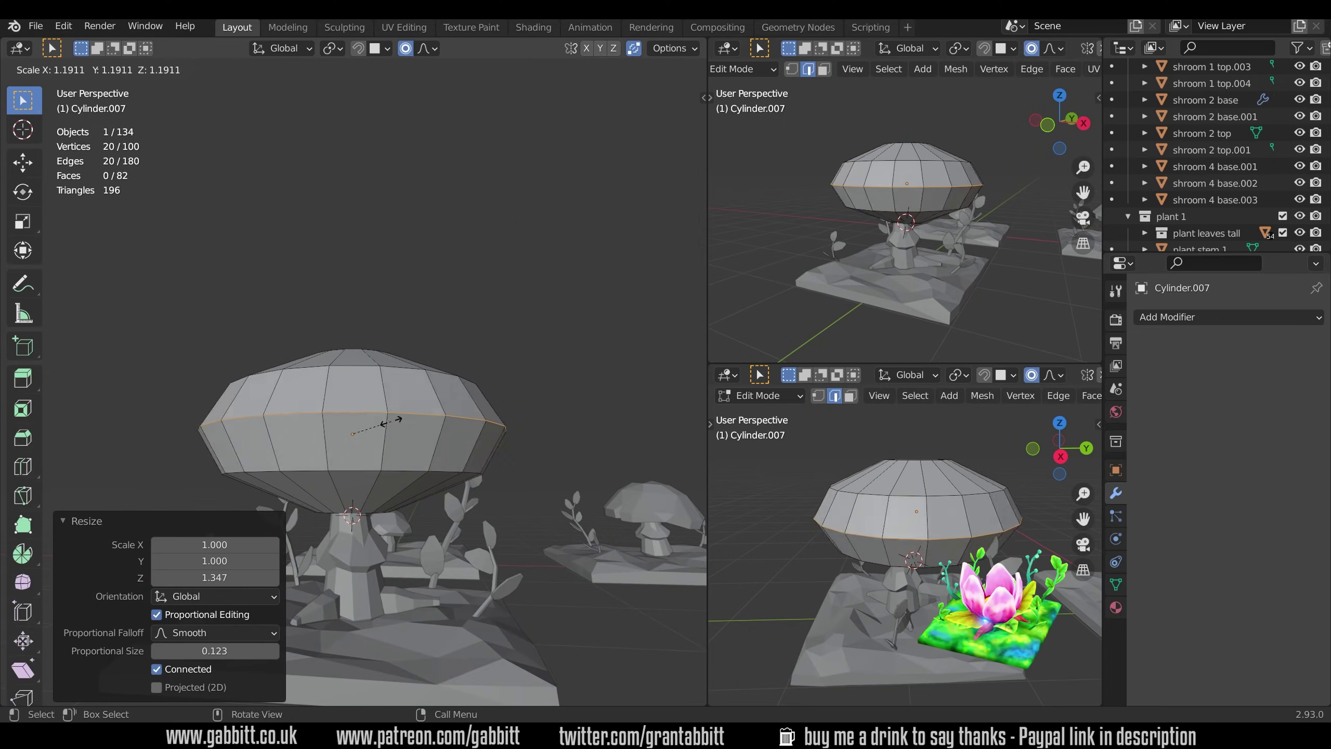
Step: Scale the new mushroom cap down, select its radial edges, and survey the row of bases
middle_drag(336, 398, 393, 388)
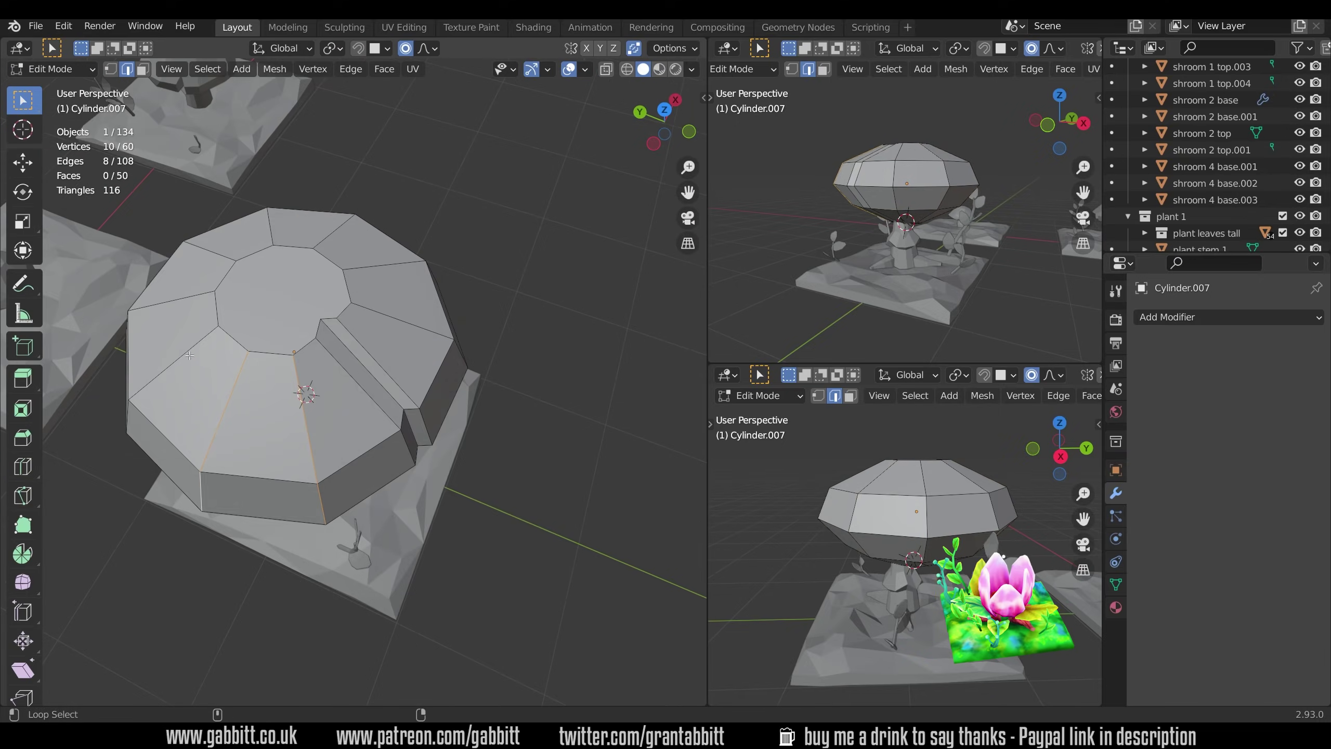
alt+click(190, 356)
middle_drag(398, 362, 467, 373)
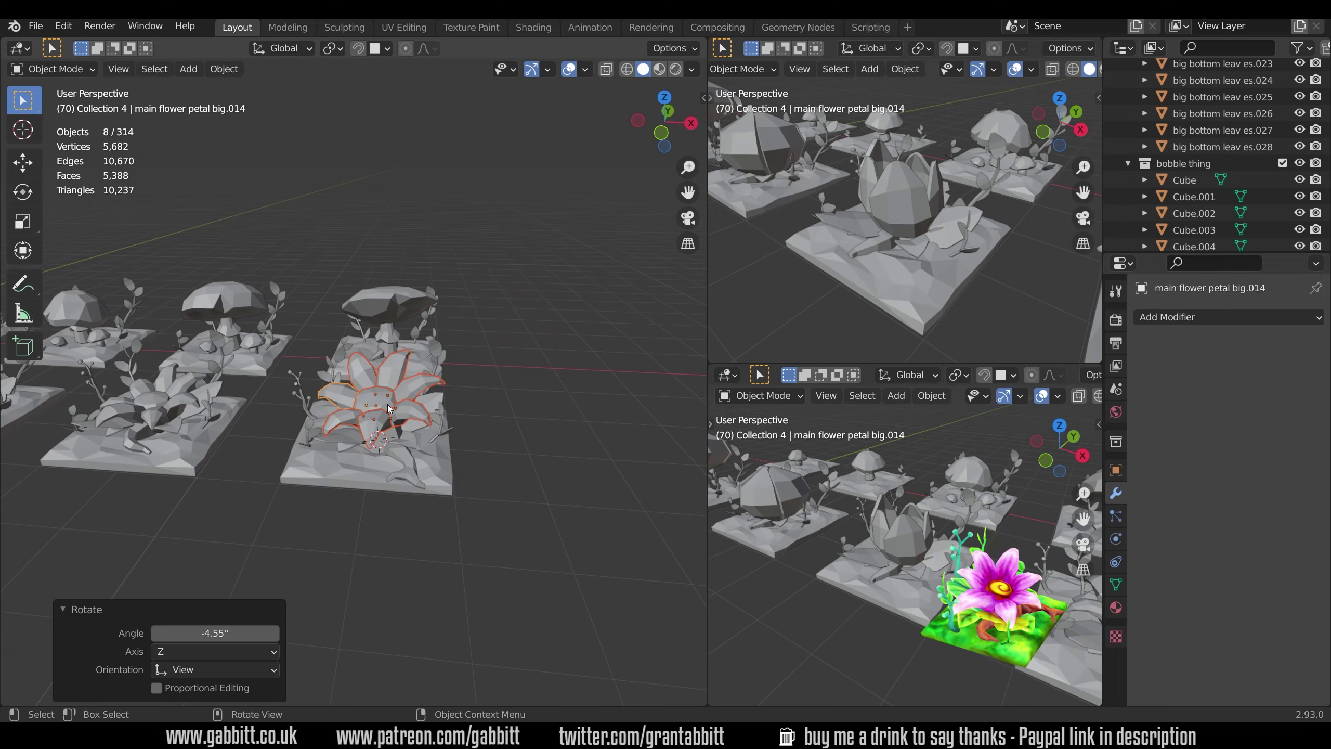
middle_drag(389, 406, 468, 543)
scroll(460, 568, down, 5)
middle_drag(398, 514, 343, 452)
scroll(343, 452, up, 3)
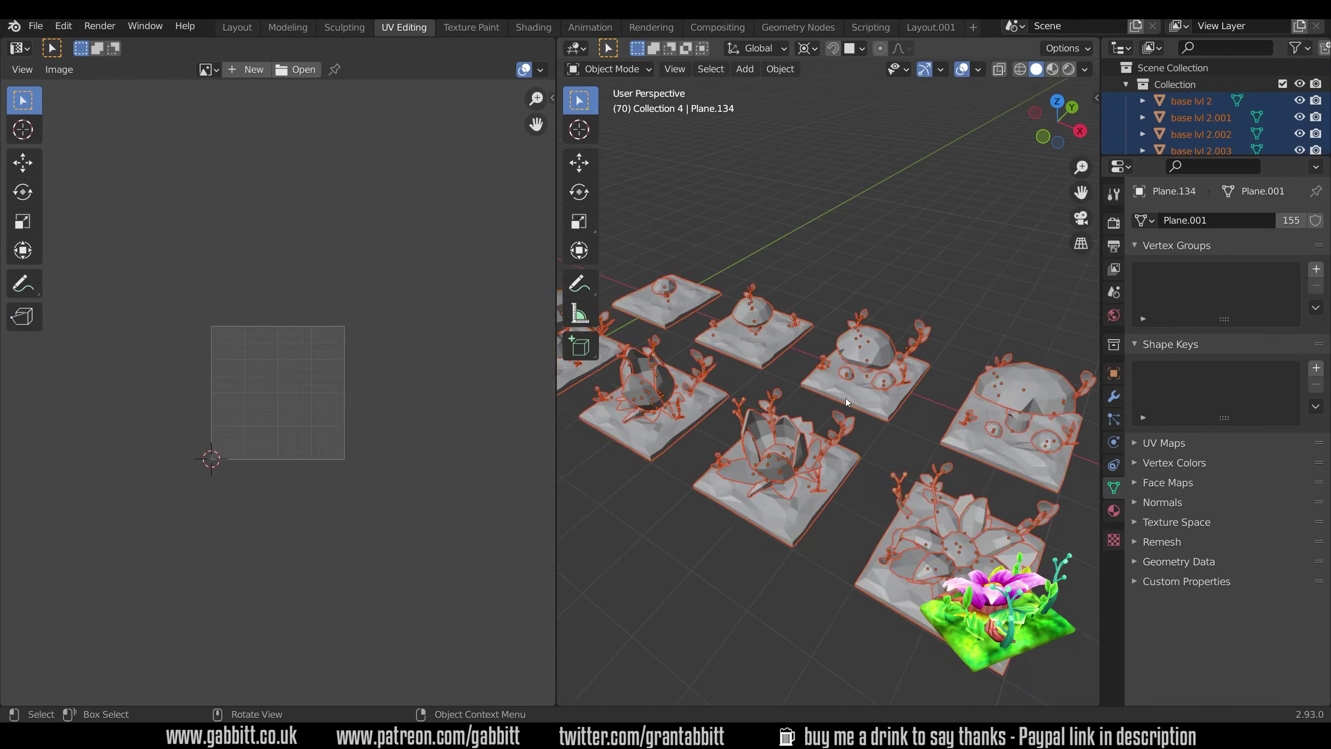
Step: Create a new material with an Image Texture node and link it to all selected bases
scroll(846, 398, down, 3)
middle_drag(846, 397, 843, 449)
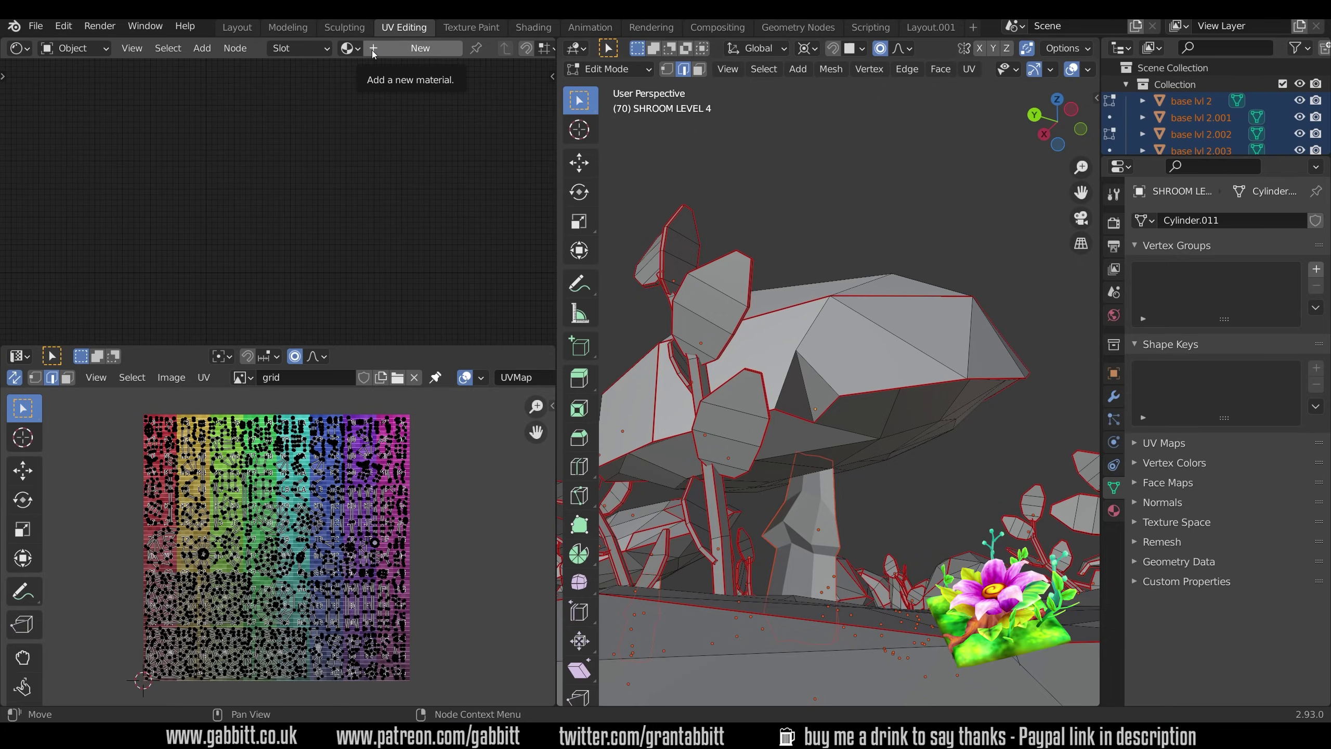
click(370, 49)
key(shift+a)
mouse_move(185, 332)
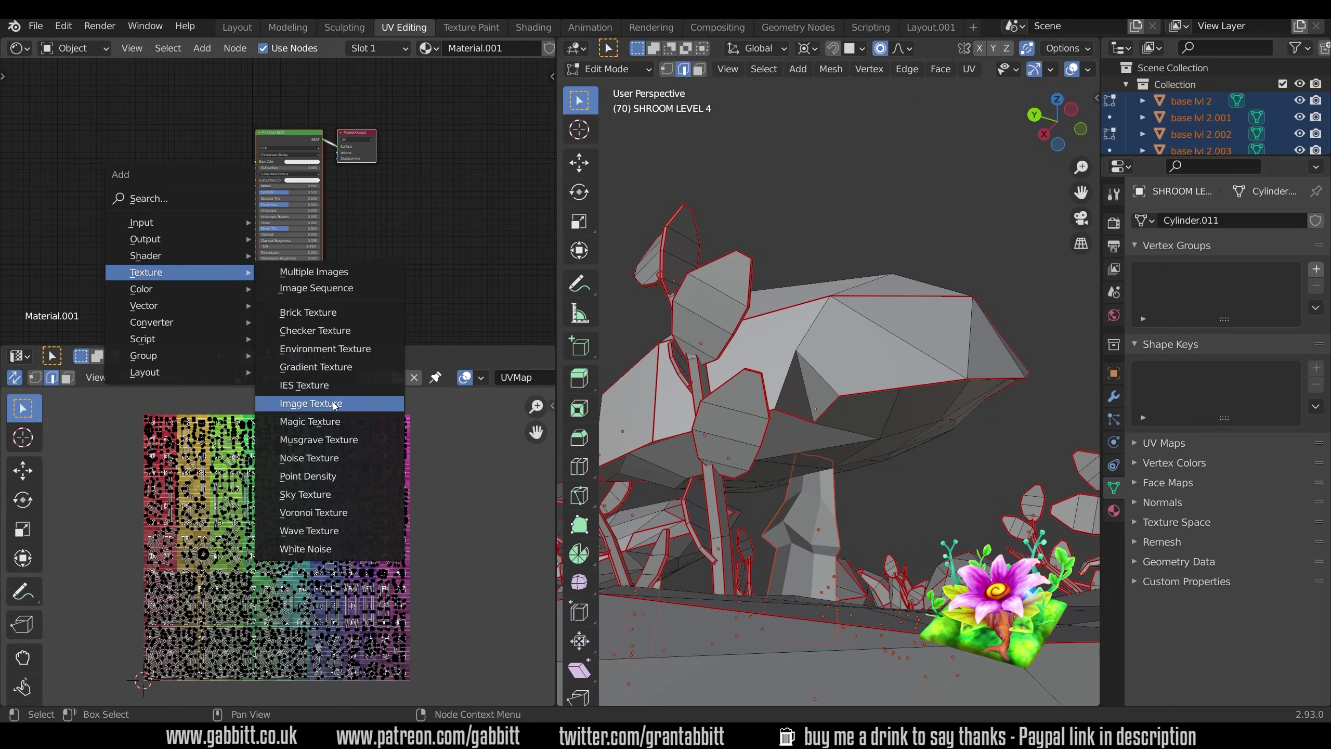
click(326, 402)
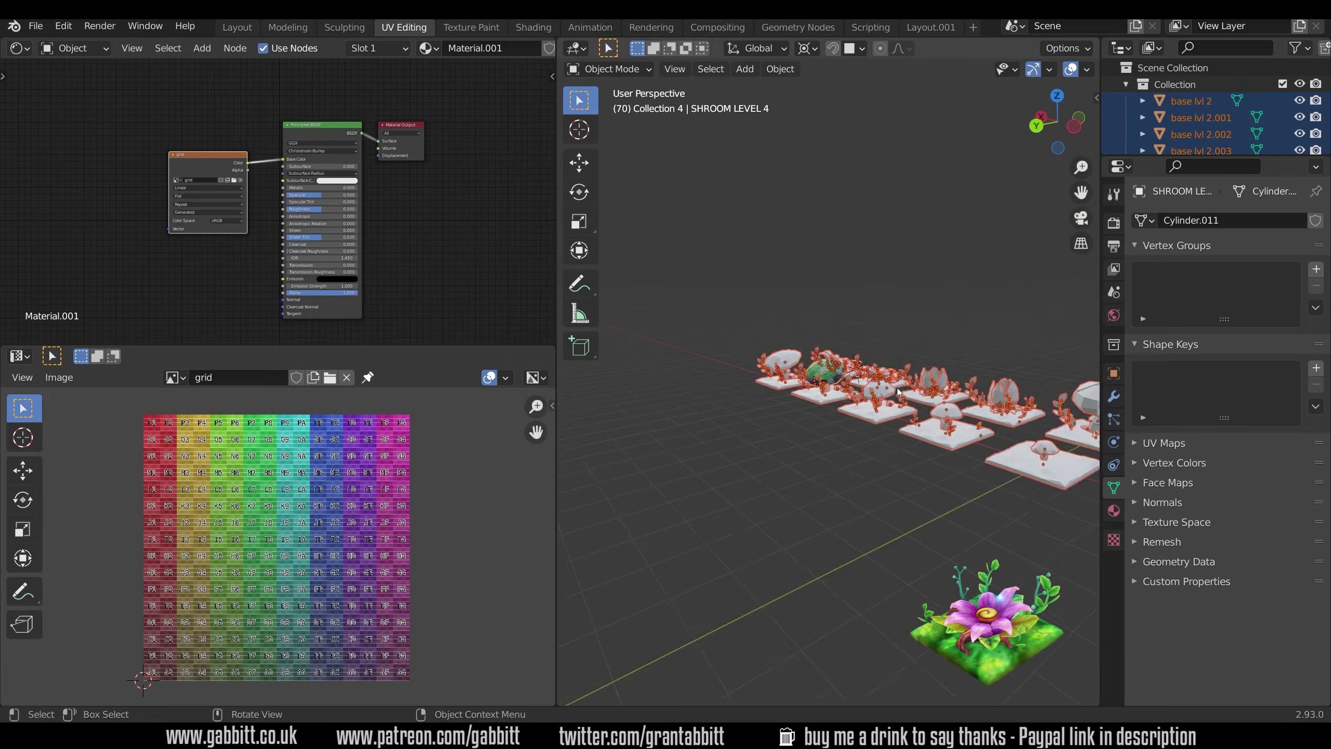
key(ctrl+l)
click(837, 454)
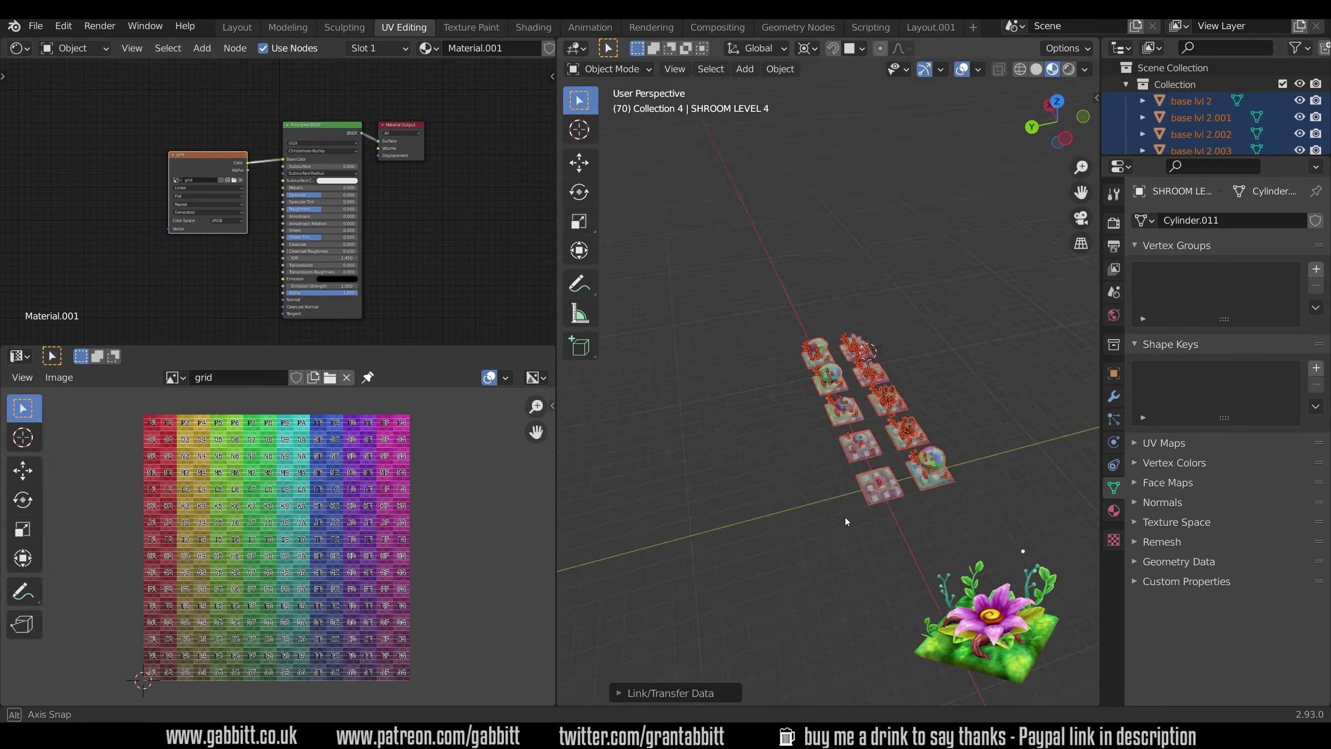
Step: With a mushroom cap active, start a new 2048×2048 'plants colour' image in Texture Paint
scroll(776, 525, up, 6)
middle_drag(777, 525, 768, 437)
scroll(857, 512, down, 4)
click(732, 441)
key(n)
key(n)
scroll(800, 465, down, 3)
scroll(829, 398, up, 4)
scroll(830, 399, up, 3)
key(ctrl+Page_Down)
key(Home)
click(305, 371)
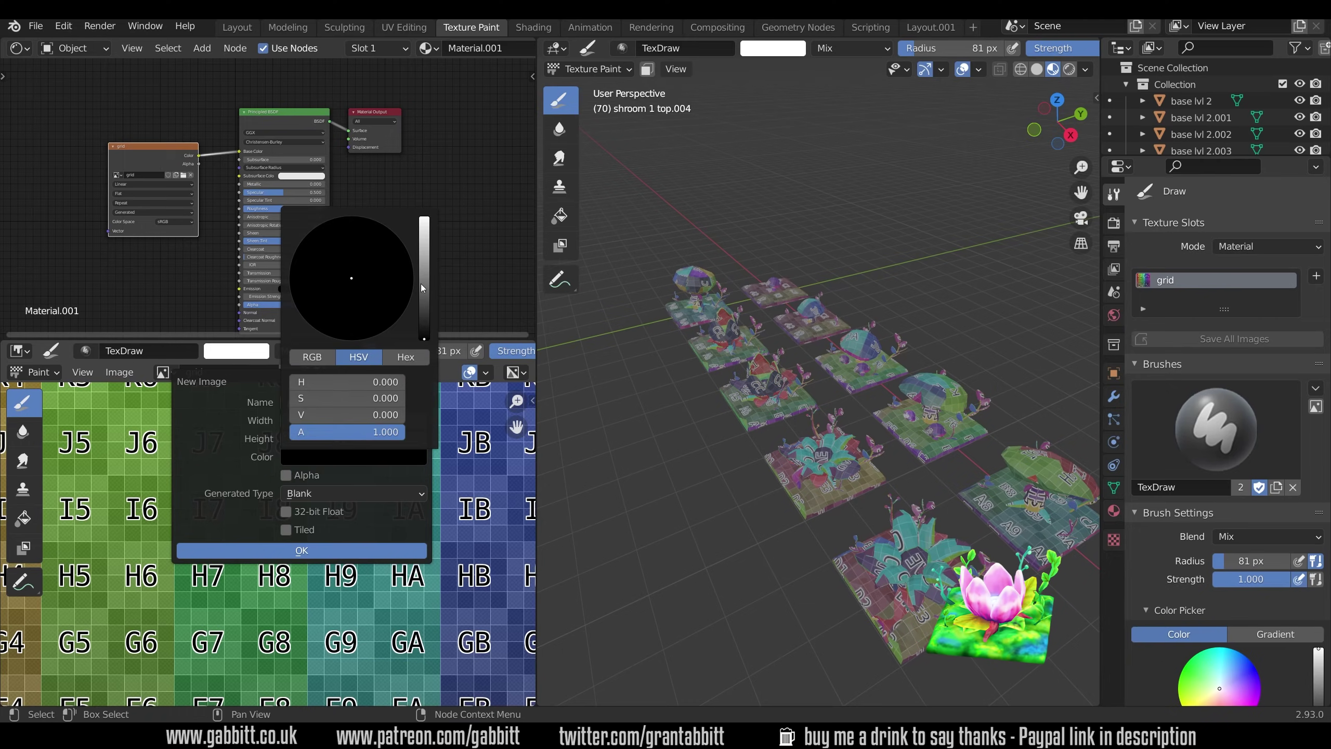
Step: Create the 2048 px green 'plants colour' image and assign it to the Image Texture node
click(312, 551)
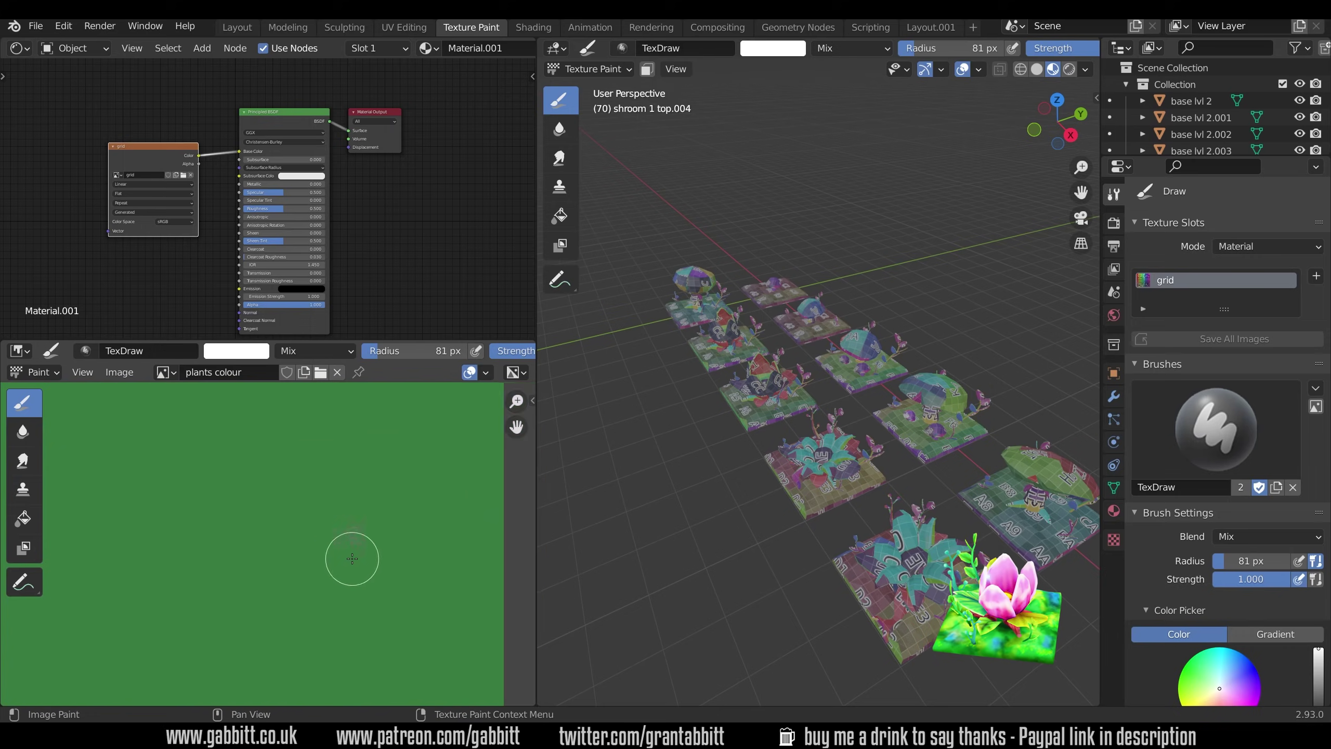
click(157, 196)
scroll(251, 218, up, 2)
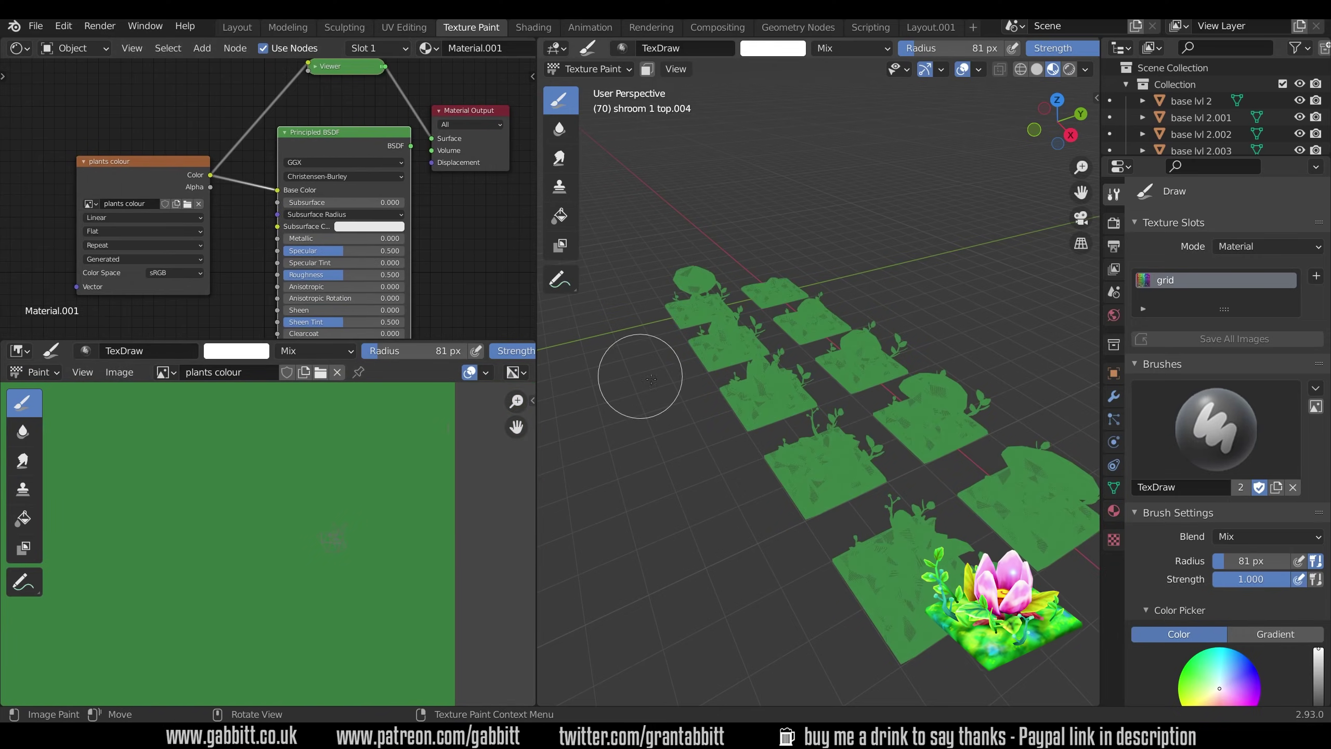
middle_drag(652, 370, 786, 293)
scroll(786, 294, up, 3)
scroll(938, 206, down, 5)
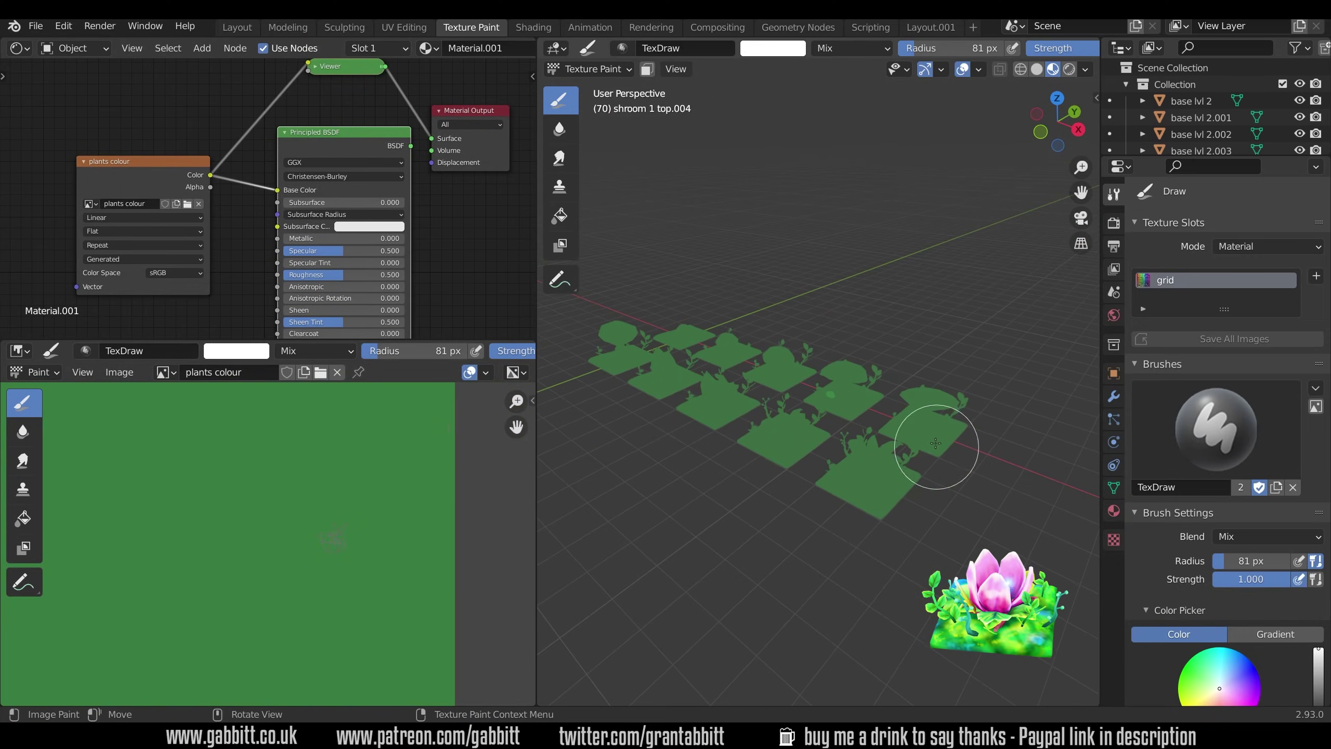
Step: Check with Face Orientation that the tile faces point outward, then turn it off
click(978, 69)
middle_drag(896, 377, 748, 473)
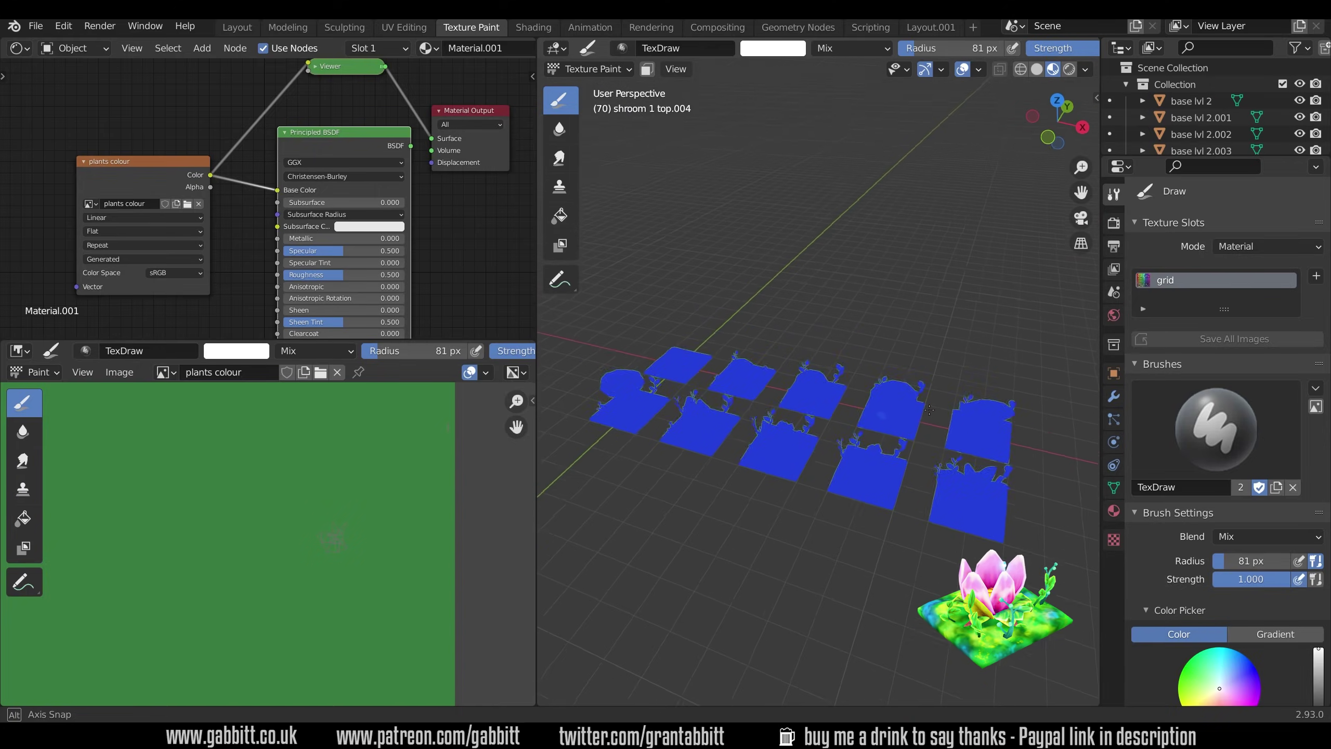
key(Tab)
scroll(716, 409, up, 4)
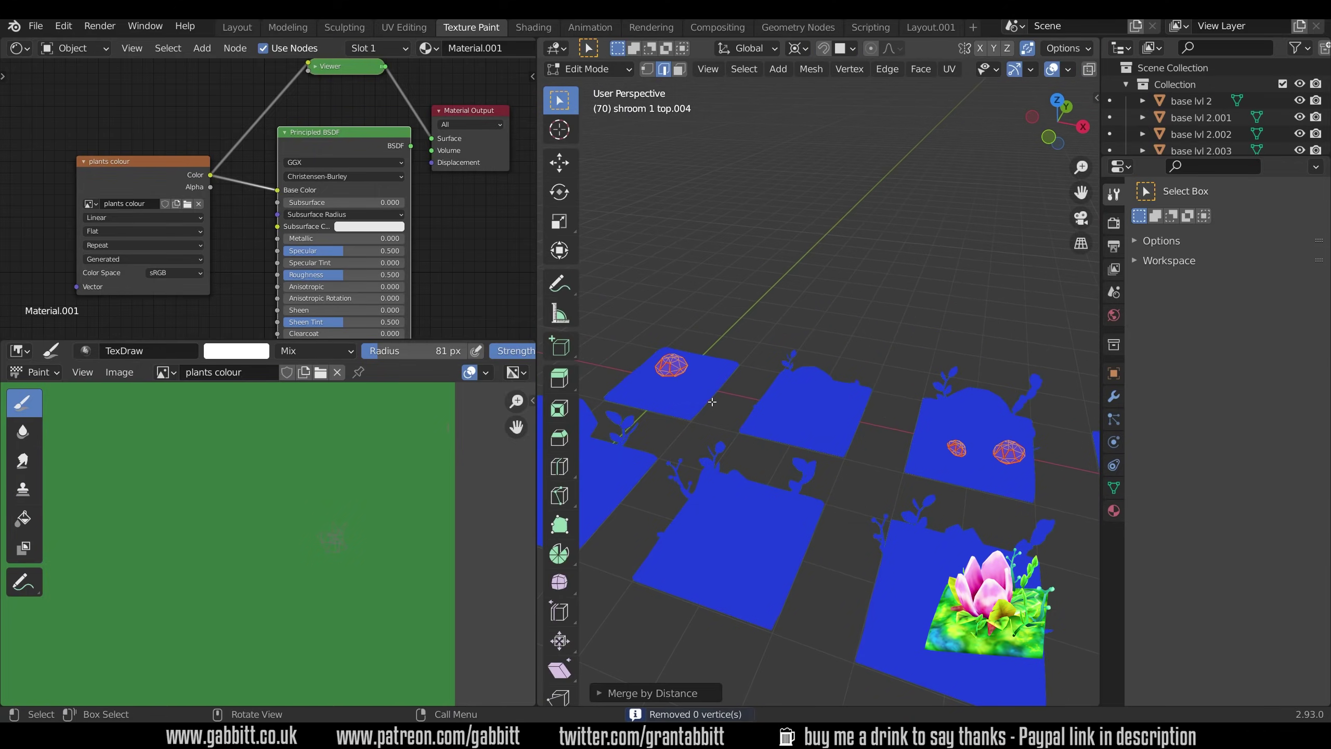
key(Tab)
click(978, 69)
click(868, 394)
Step: Merge overlapping vertices by distance on the base lvl 2.001 tile and the plant leaf
scroll(704, 407, up, 3)
click(686, 414)
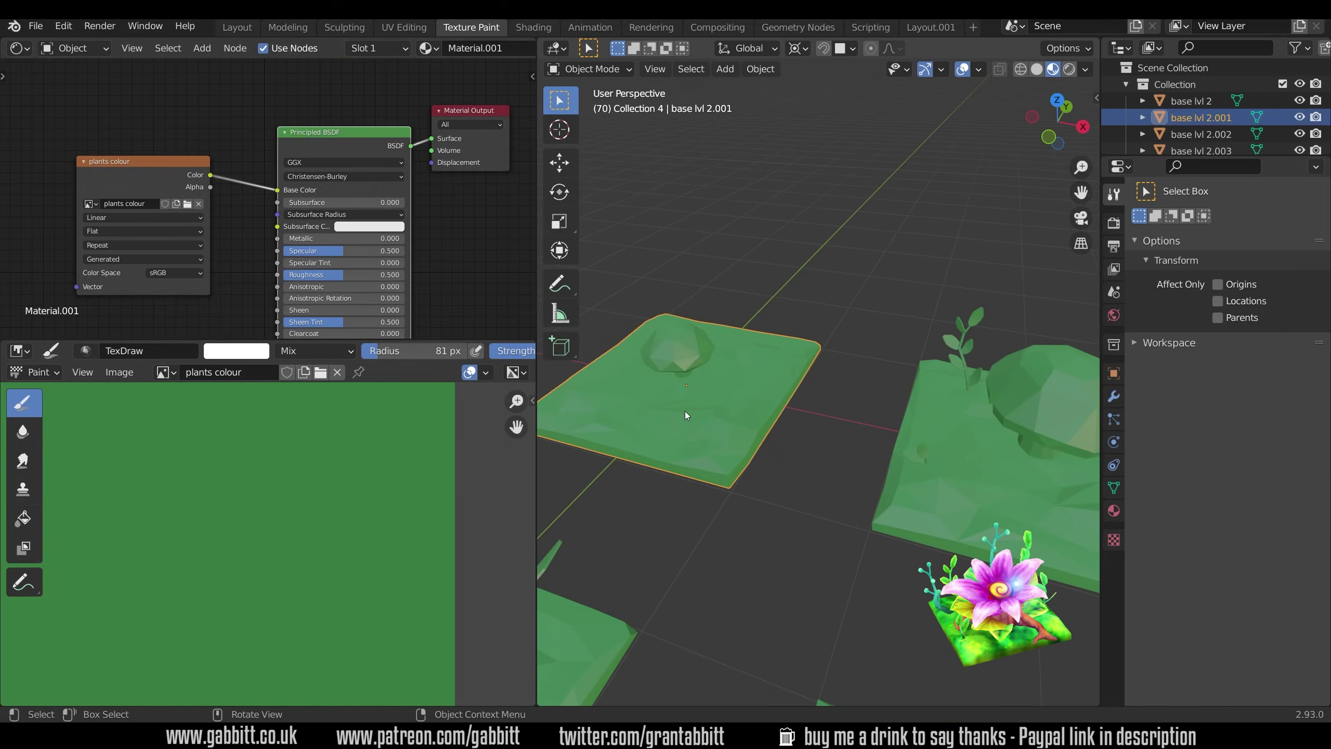
key(Tab)
key(Tab)
scroll(688, 307, up, 5)
click(688, 307)
key(Tab)
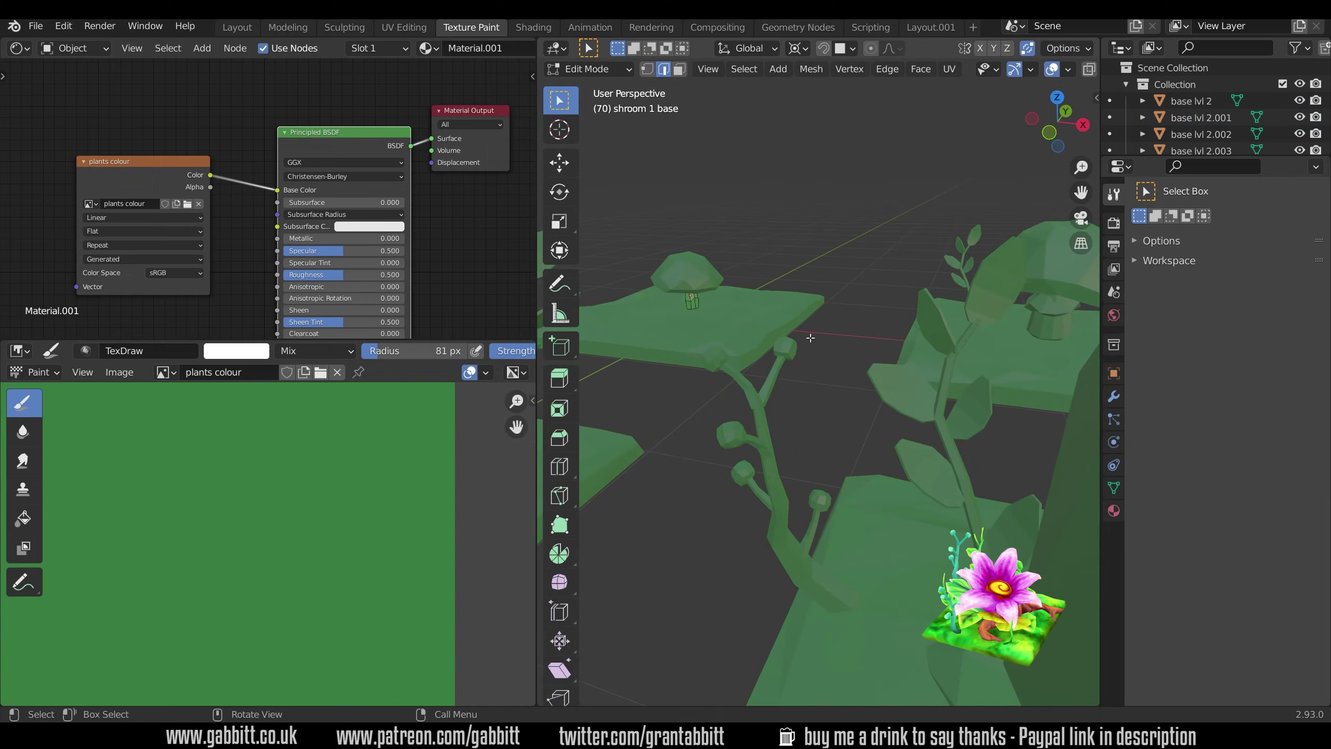
key(Tab)
scroll(904, 372, down, 5)
key(Tab)
scroll(904, 372, up, 3)
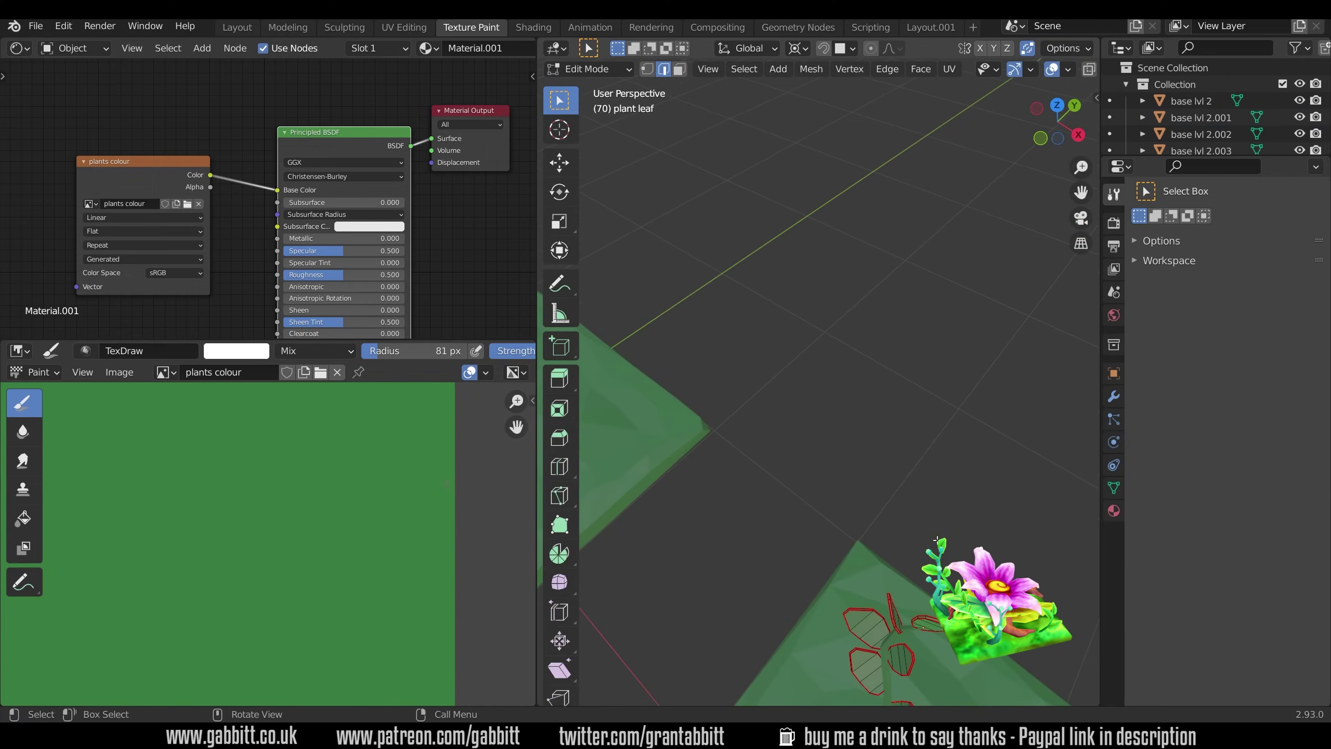
key(Tab)
scroll(942, 526, down, 5)
Step: Select the mushroom cap on the small tile
middle_drag(942, 526, 873, 279)
scroll(805, 445, up, 3)
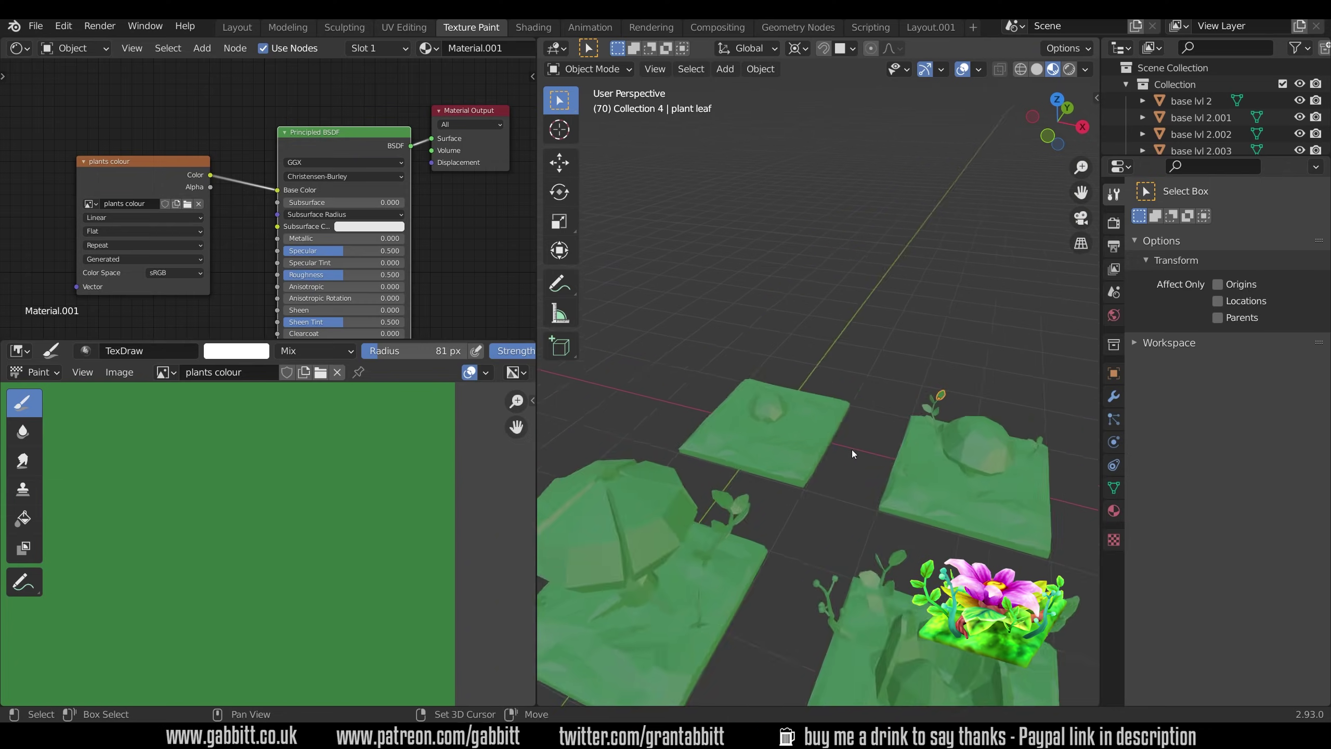
middle_drag(805, 445, 797, 418)
click(798, 419)
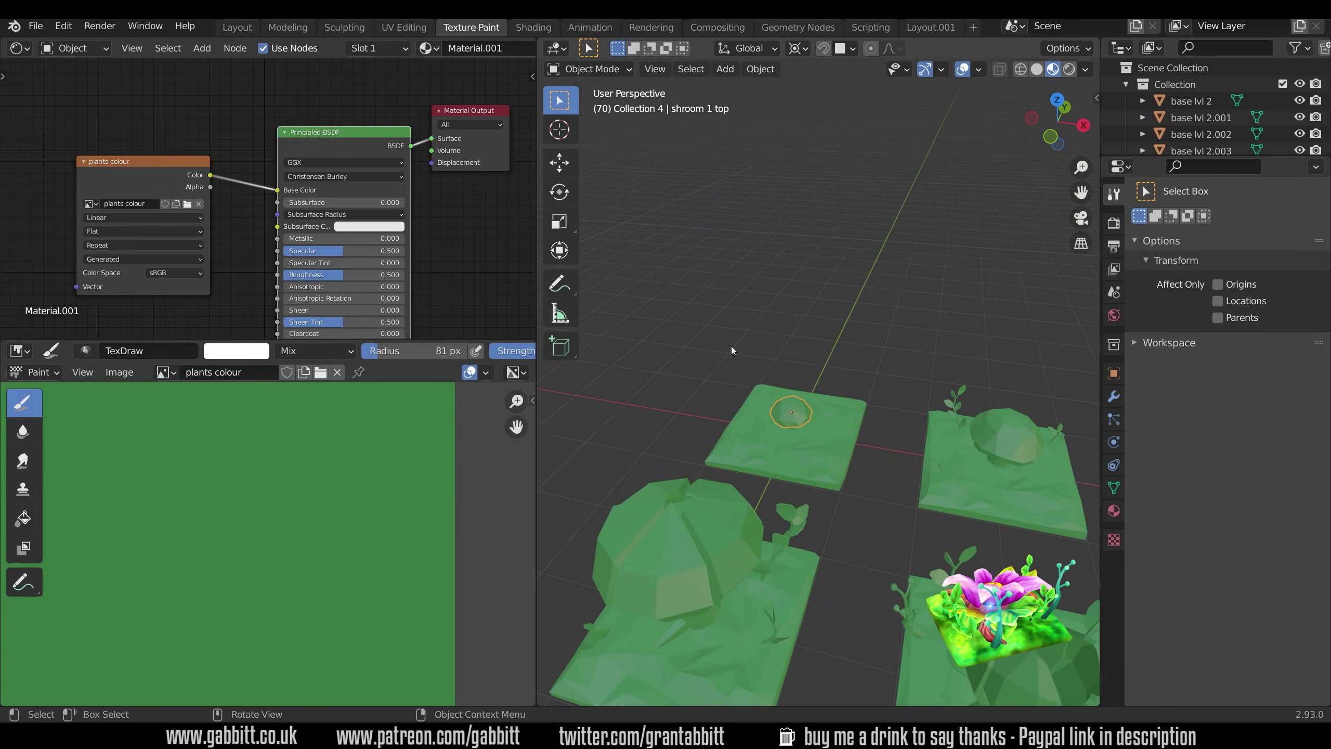
Step: Fill the mushroom with purple paint in Texture Paint
key(ctrl+Tab)
scroll(1226, 524, down, 4)
click(1236, 582)
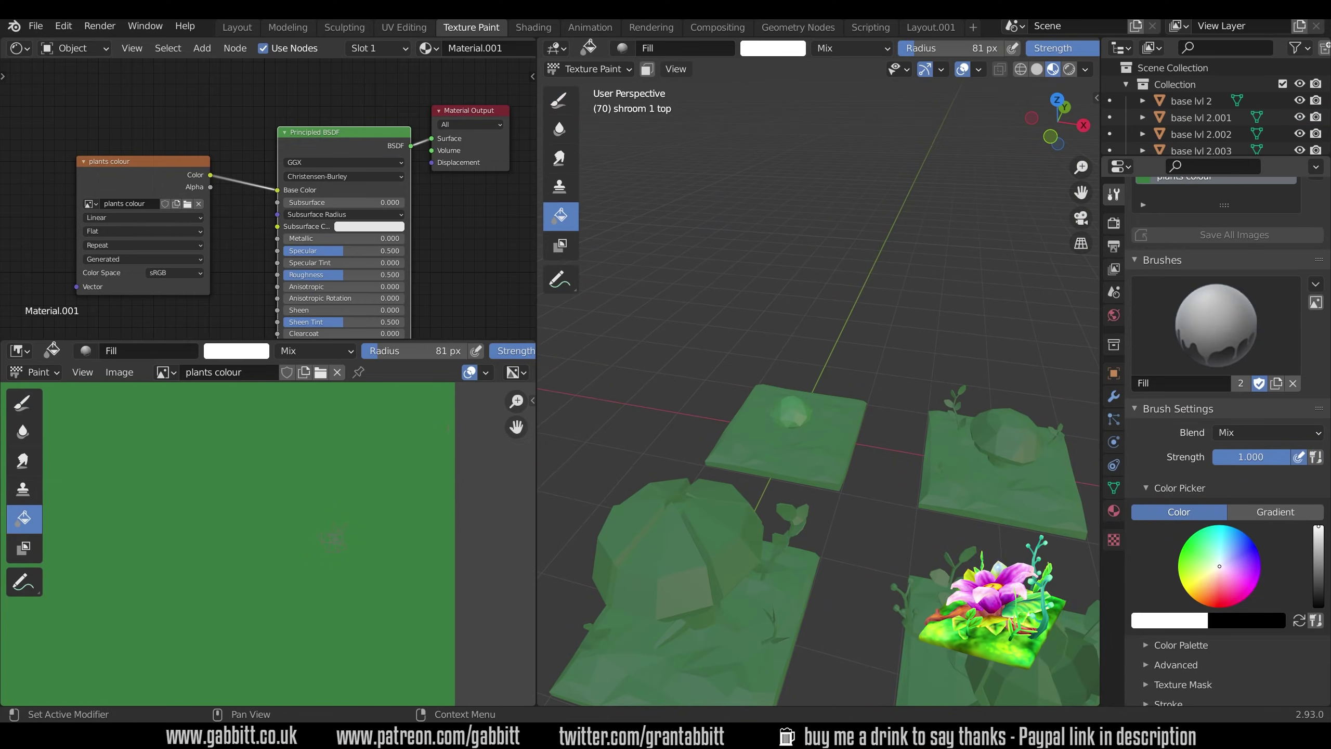
click(1252, 577)
scroll(866, 471, up, 3)
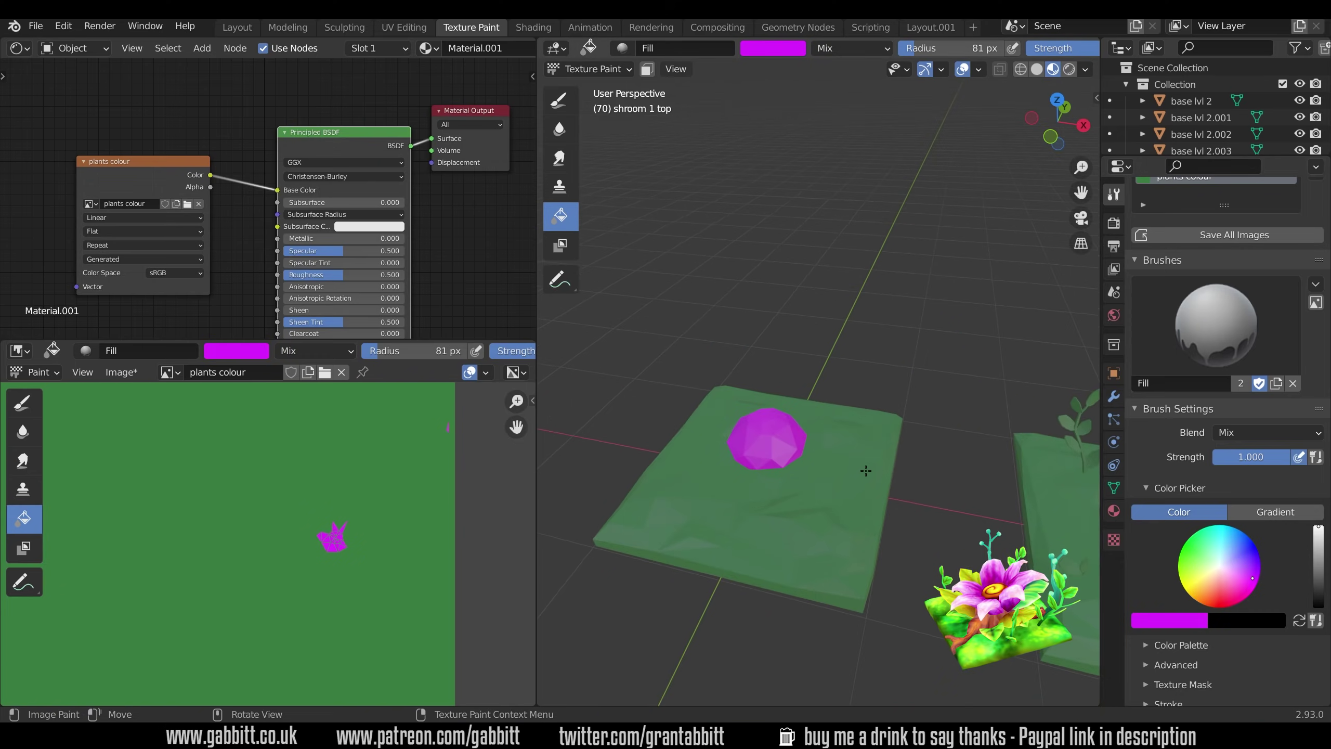
middle_drag(891, 487, 751, 399)
Step: Switch painting to the shroom 1 base tile with a salmon colour
key(ctrl+Tab)
click(751, 400)
key(ctrl+Tab)
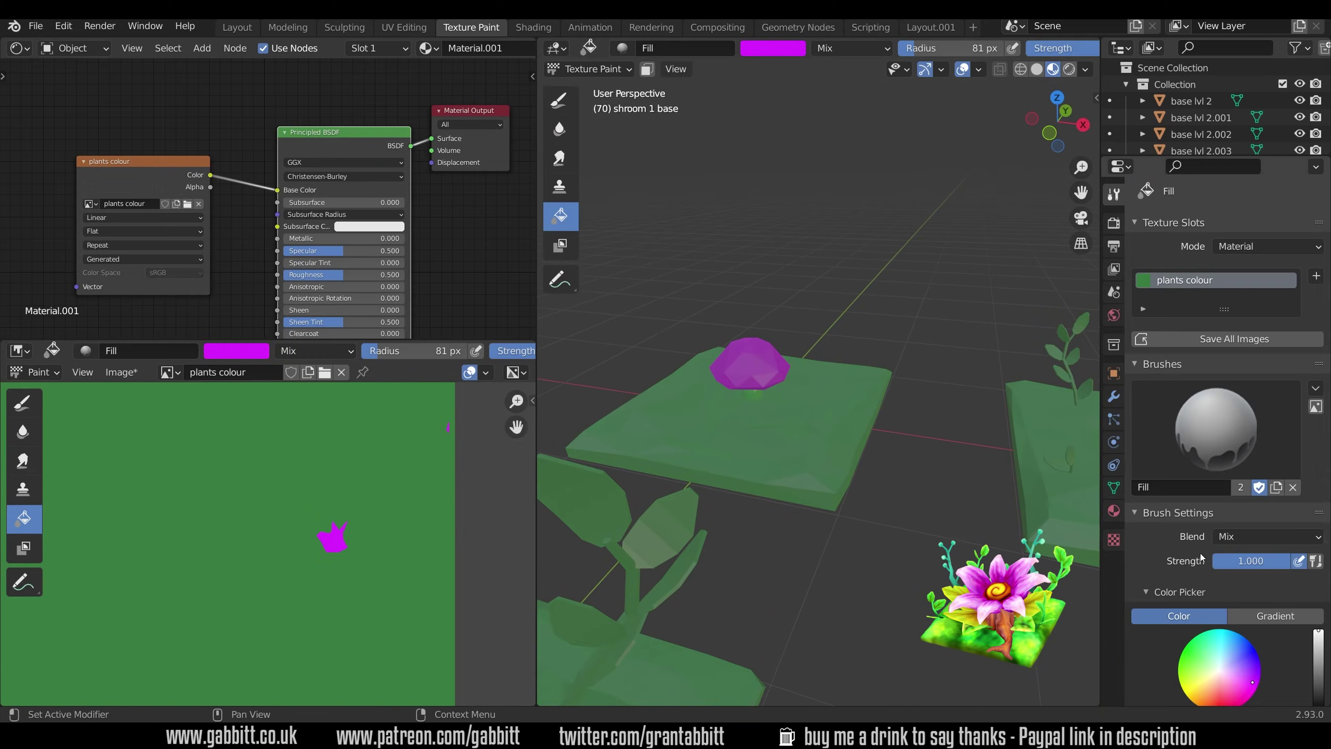
click(1214, 695)
scroll(1215, 695, down, 2)
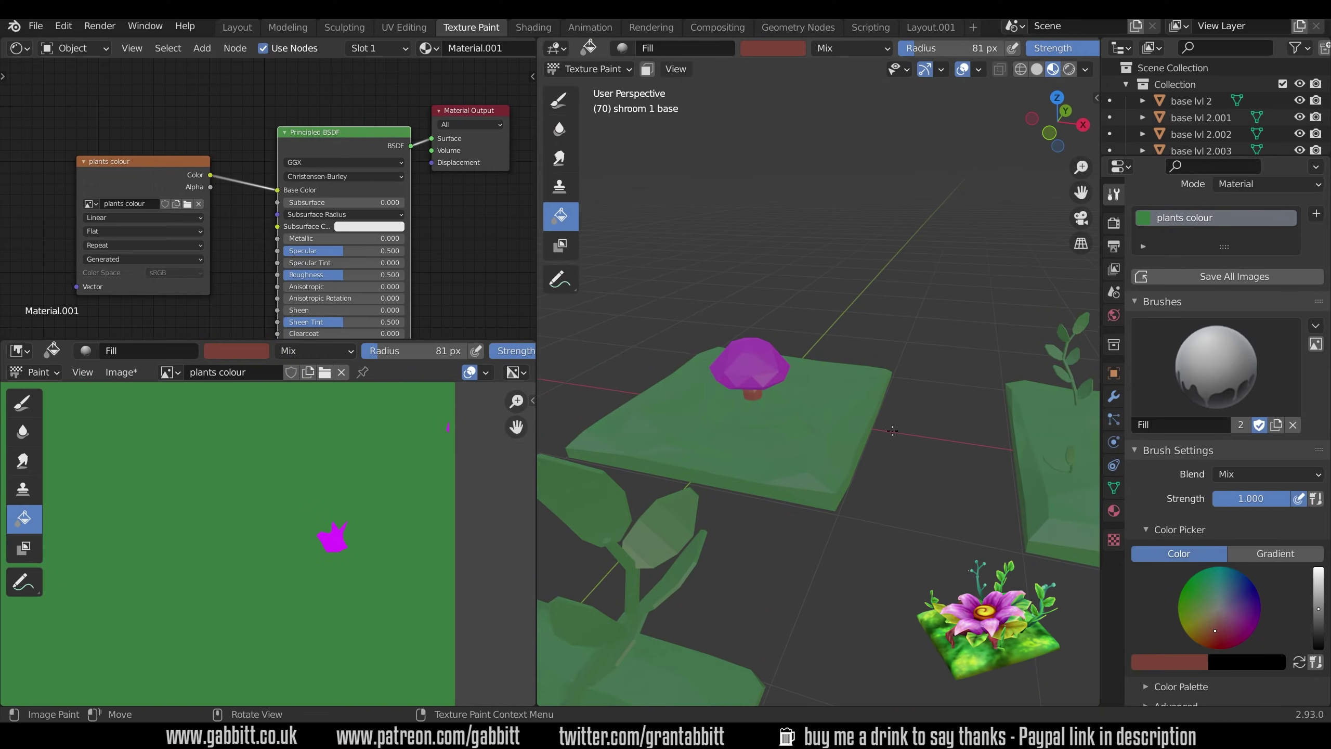
middle_drag(896, 464, 619, 408)
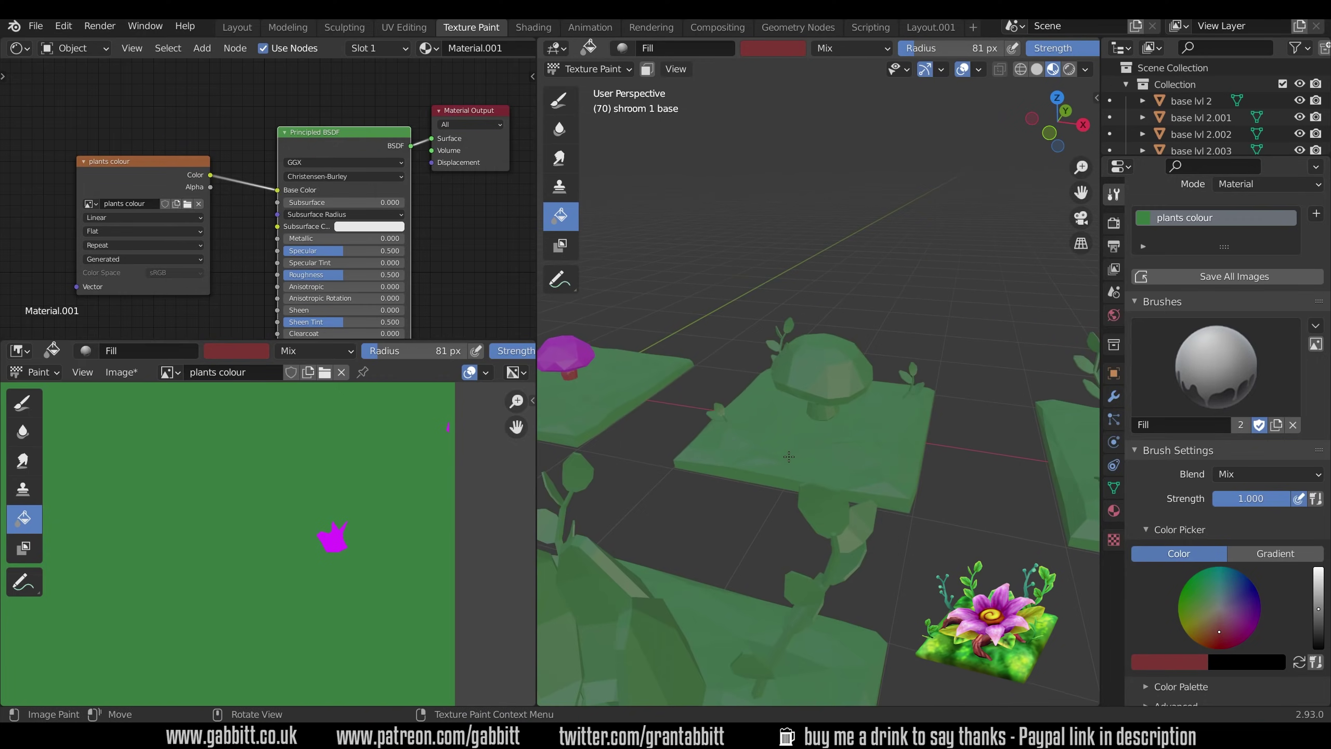
Step: Select base lvl 2.001 and fill its plates with a deep blue
key(ctrl+Tab)
click(620, 408)
key(ctrl+Tab)
click(1229, 650)
click(721, 436)
middle_drag(721, 436, 724, 419)
scroll(1221, 472, down, 2)
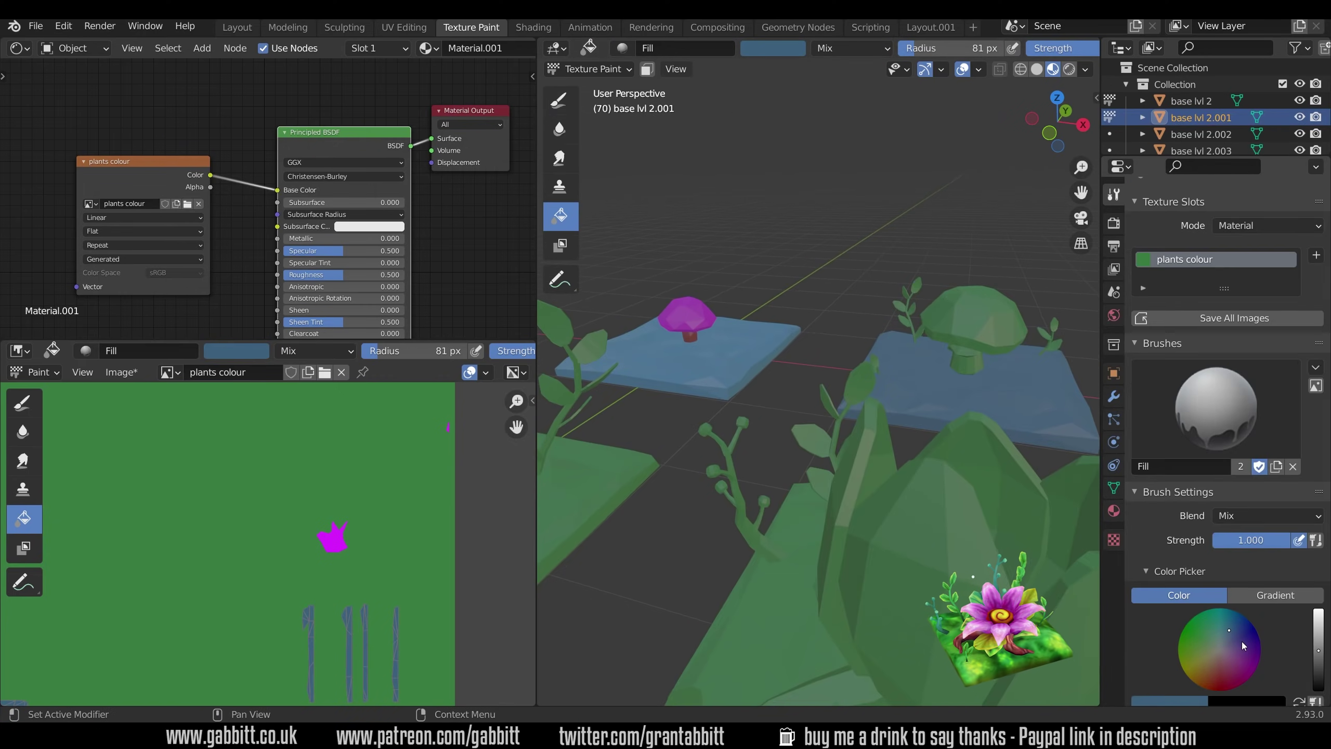
click(1238, 580)
click(728, 405)
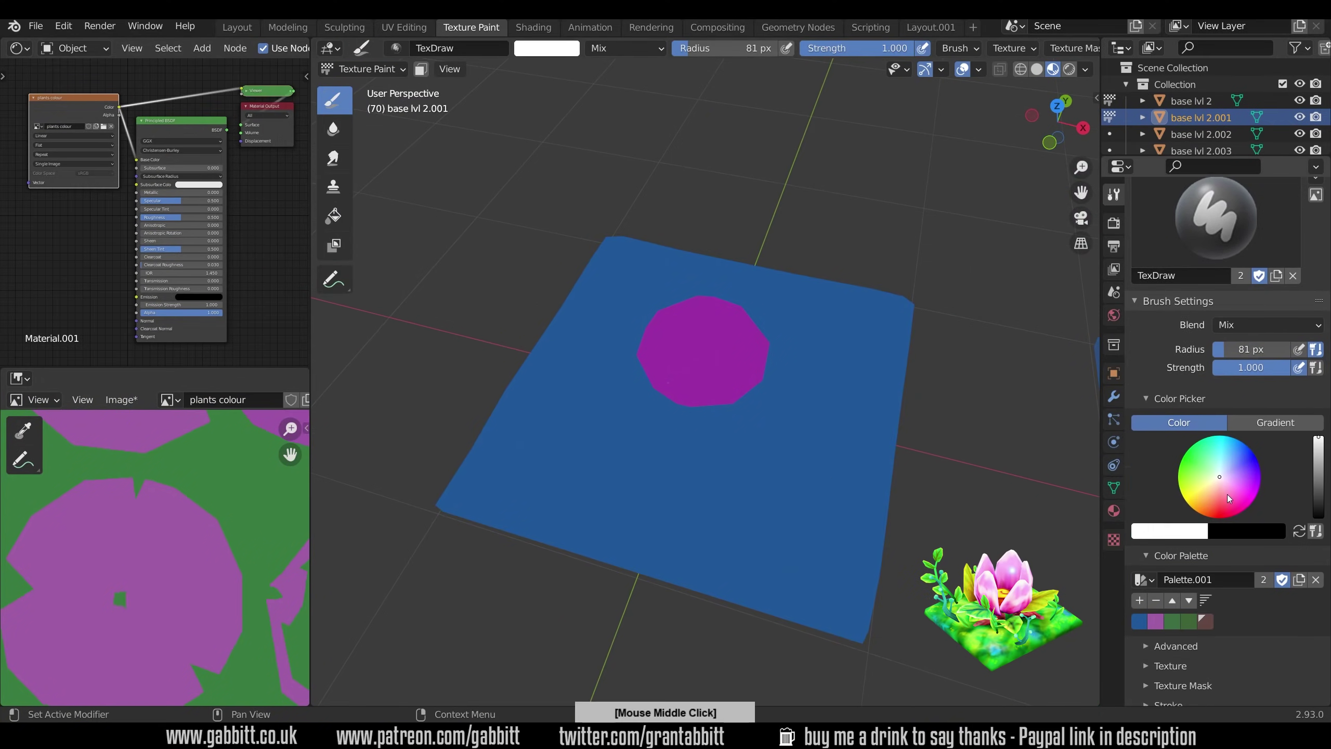
Step: Uncheck Occlude and set the paint Bleed to 6 px
scroll(1200, 388, down, 10)
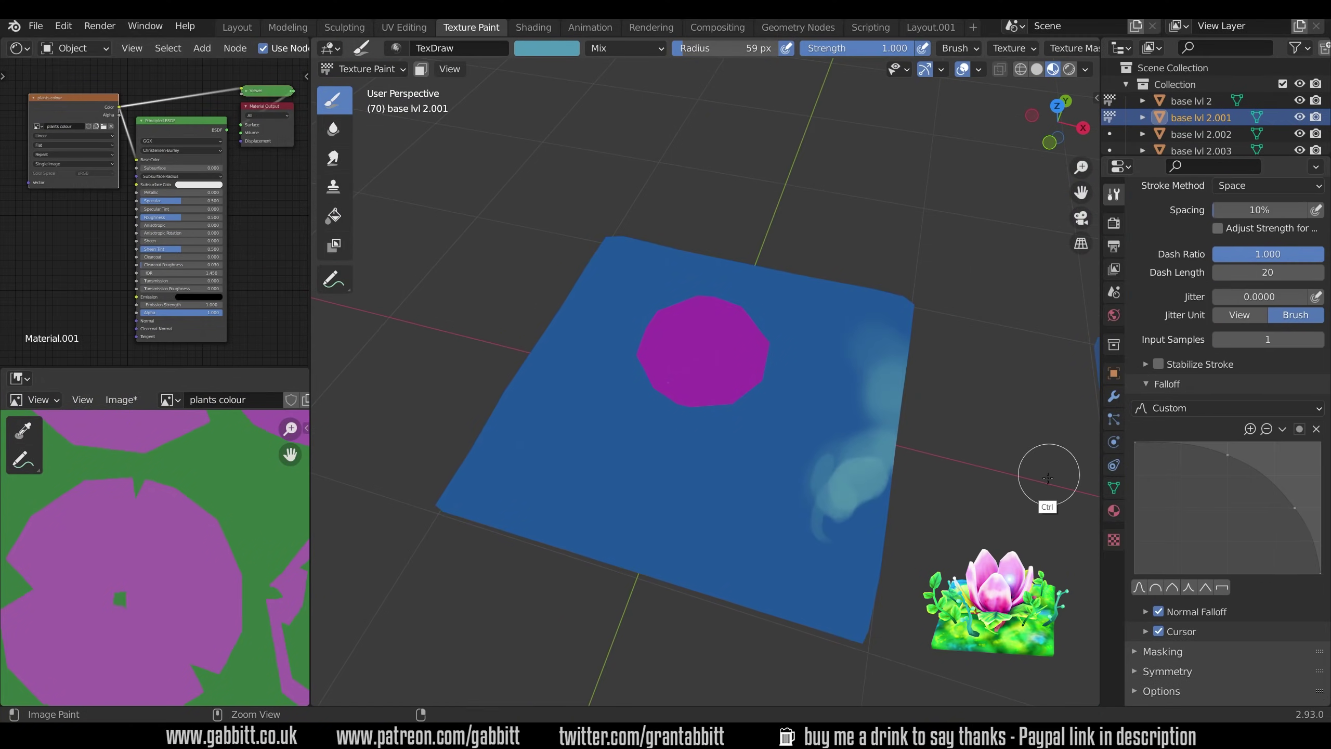
mouse_move(678, 529)
middle_down()
mouse_move(808, 535)
mouse_move(767, 463)
mouse_move(880, 519)
mouse_move(779, 579)
mouse_move(594, 515)
mouse_move(725, 550)
middle_up()
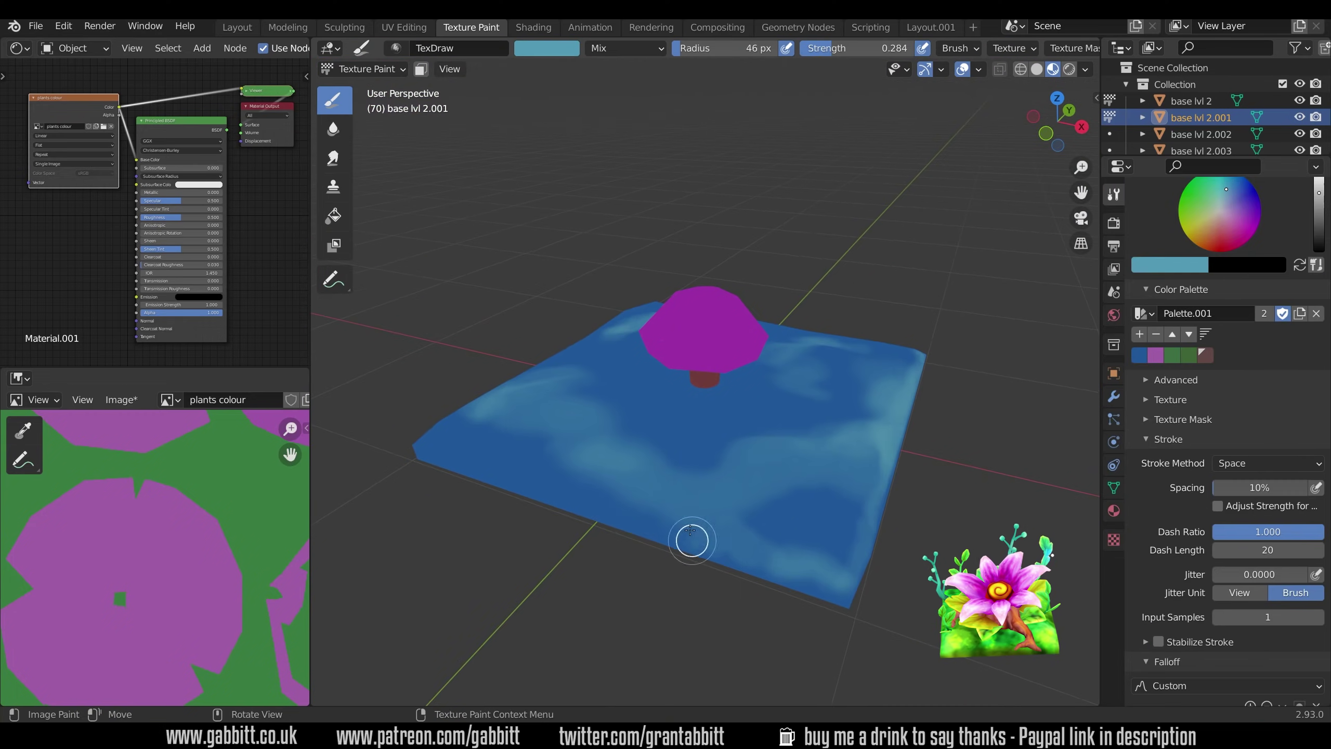
mouse_move(692, 540)
middle_down()
mouse_move(723, 514)
mouse_move(886, 514)
middle_up()
scroll(1229, 668, down, 12)
click(1217, 633)
middle_drag(891, 655, 938, 669)
text(6)
key(Return)
Step: Sample a dark blue from the plate and return to the TexDraw brush
middle_drag(629, 461, 674, 461)
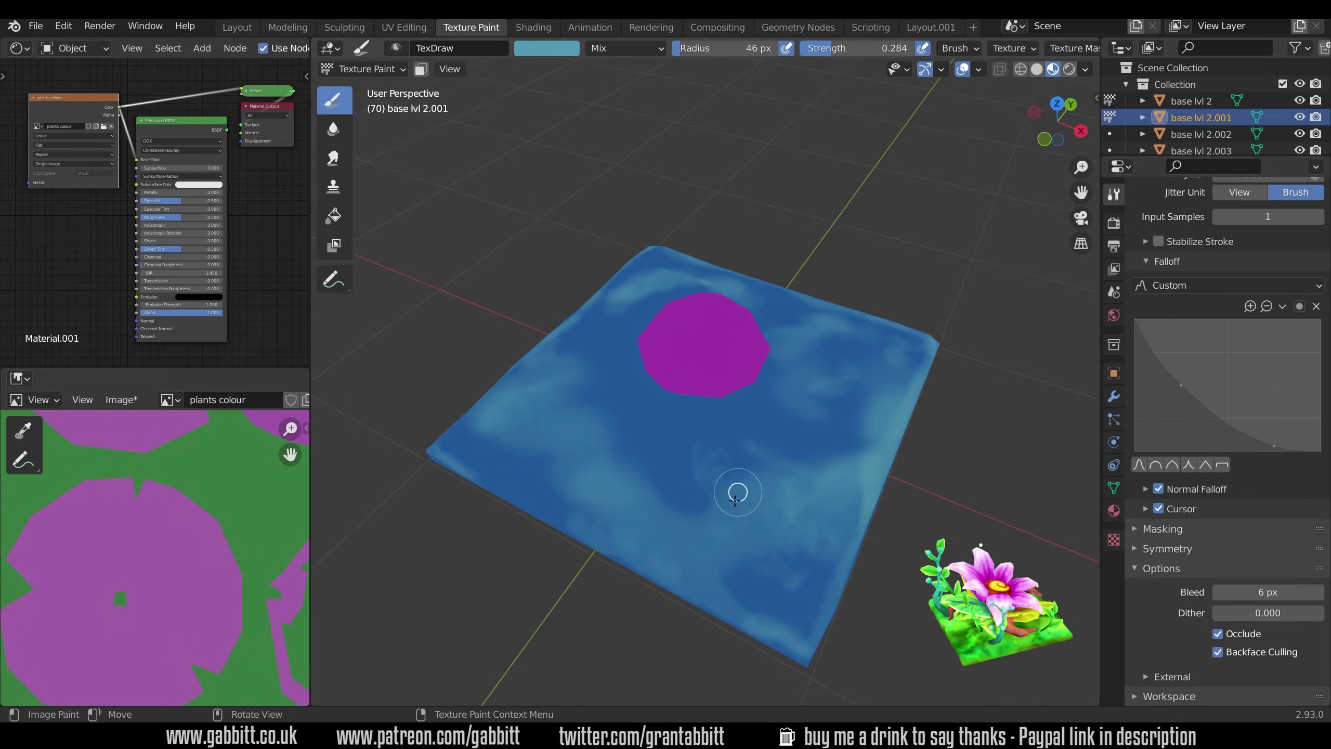
mouse_move(751, 485)
middle_down()
mouse_move(698, 512)
mouse_move(842, 577)
mouse_move(891, 482)
middle_up()
key(s)
middle_drag(862, 357, 870, 425)
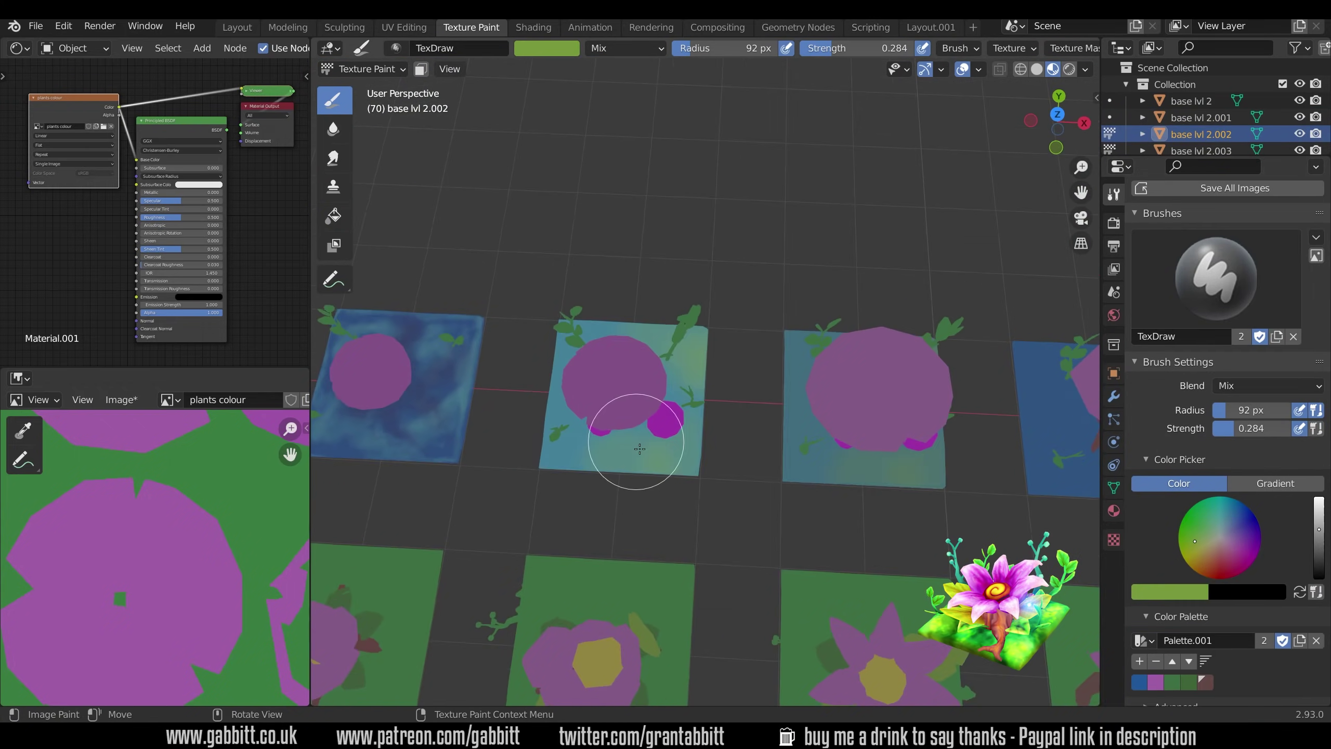
mouse_move(640, 448)
middle_down()
mouse_move(832, 535)
mouse_move(733, 403)
middle_up()
click(334, 100)
mouse_move(760, 340)
middle_down()
mouse_move(826, 372)
mouse_move(835, 461)
mouse_move(757, 475)
middle_up()
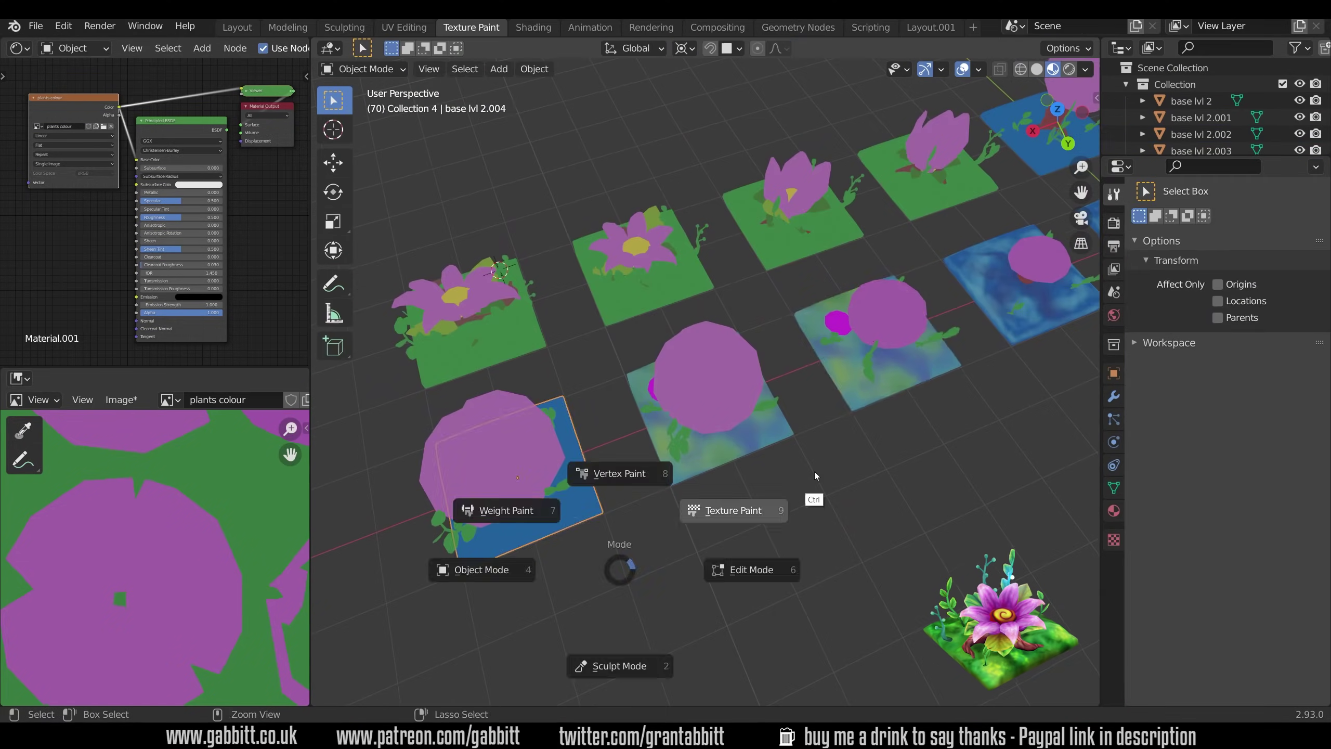
Step: Paint soft cloudy patches on base lvl 2.004 with a brush of about 108 px
click(743, 507)
middle_drag(820, 545, 585, 440)
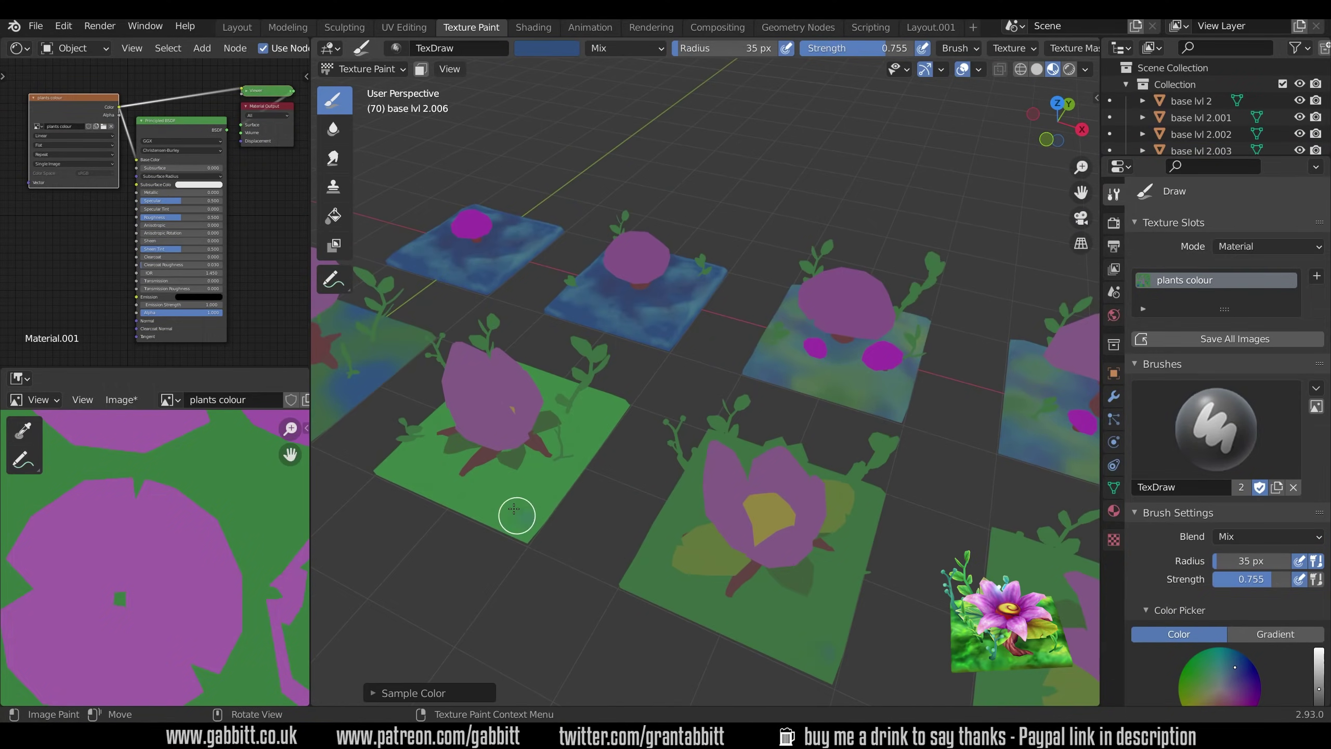
middle_drag(514, 511, 778, 559)
scroll(779, 558, down, 3)
key(f)
click(630, 555)
mouse_move(629, 555)
middle_down()
mouse_move(769, 475)
mouse_move(744, 472)
middle_up()
scroll(744, 472, up, 3)
middle_drag(645, 513, 728, 520)
scroll(795, 559, up, 3)
mouse_move(795, 559)
middle_down()
mouse_move(808, 484)
mouse_move(790, 461)
mouse_move(772, 499)
mouse_move(796, 559)
middle_up()
scroll(772, 500, up, 3)
Step: Select the leaf Cylinder.020 and switch to the UV Editing workspace
key(ctrl+Tab)
scroll(796, 559, up, 3)
click(700, 495)
key(ctrl+Page_Up)
scroll(201, 636, down, 2)
Step: Start moving Cylinder.020, then cancel the move
mouse_move(891, 472)
middle_down()
mouse_move(958, 503)
mouse_move(922, 461)
middle_up()
key(g)
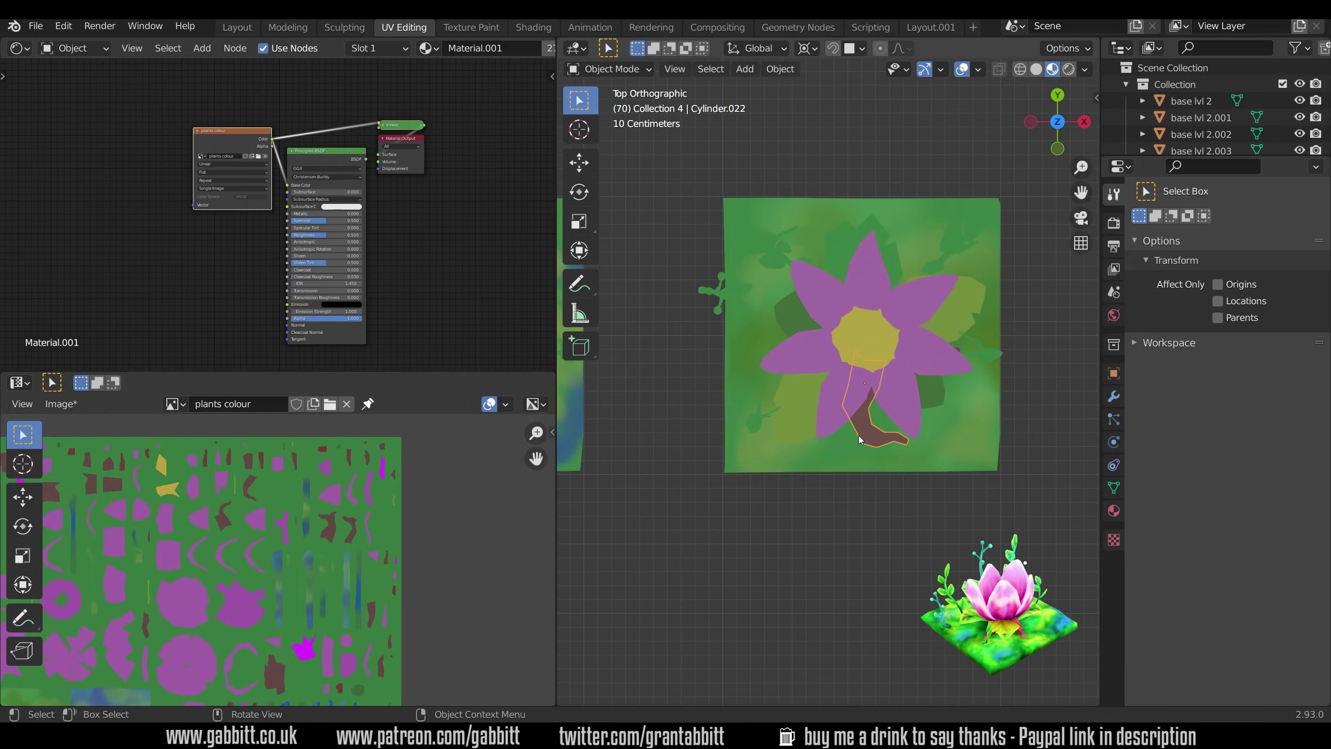
right_click(847, 391)
middle_drag(846, 391, 873, 515)
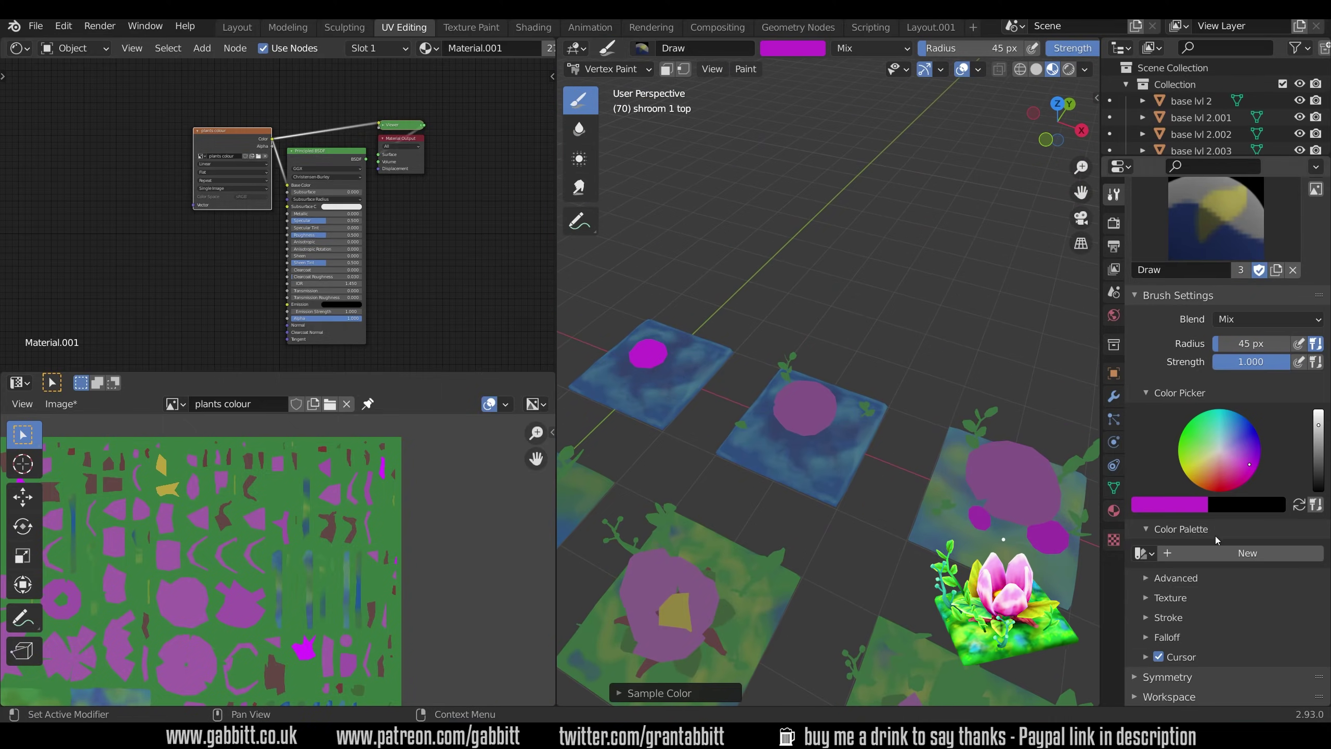
Step: Switch painting to shroom 1 top and set the TexDraw blend mode to Multiply
click(579, 215)
scroll(825, 447, down, 3)
middle_drag(825, 472, 825, 446)
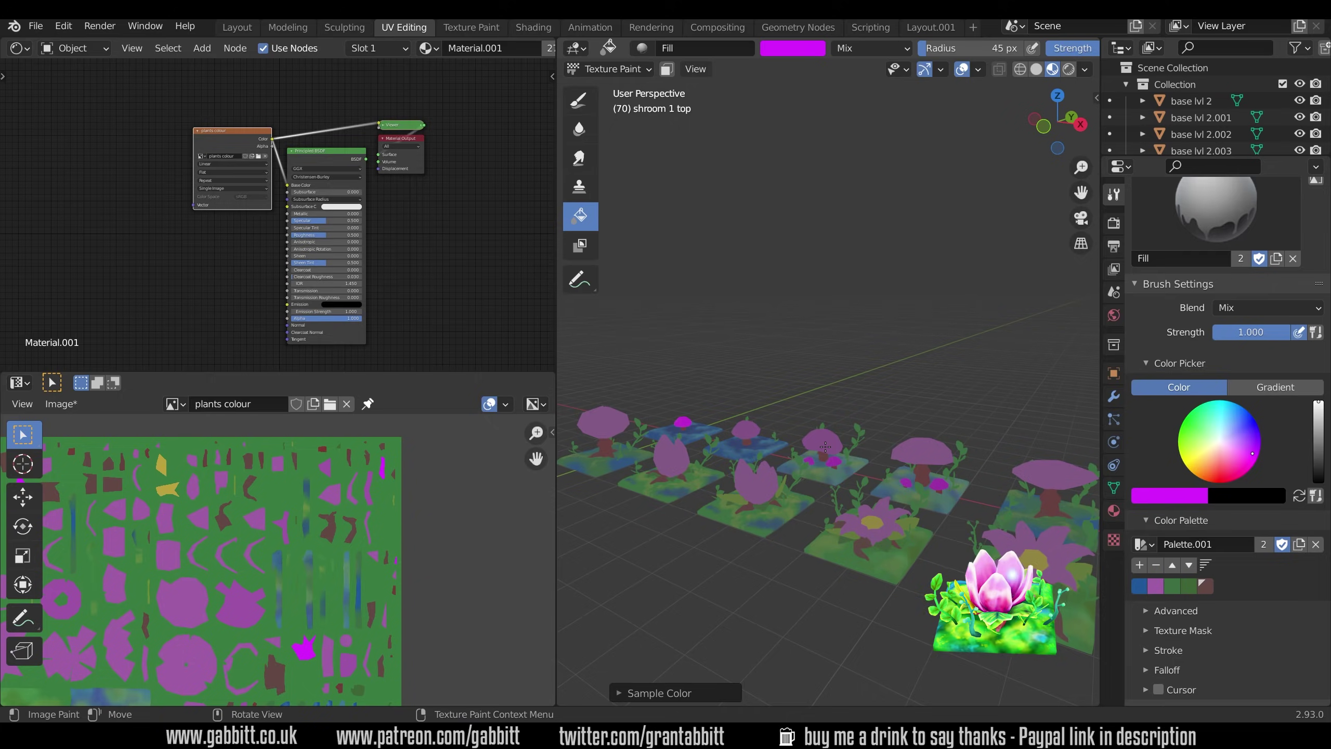
scroll(825, 446, down, 2)
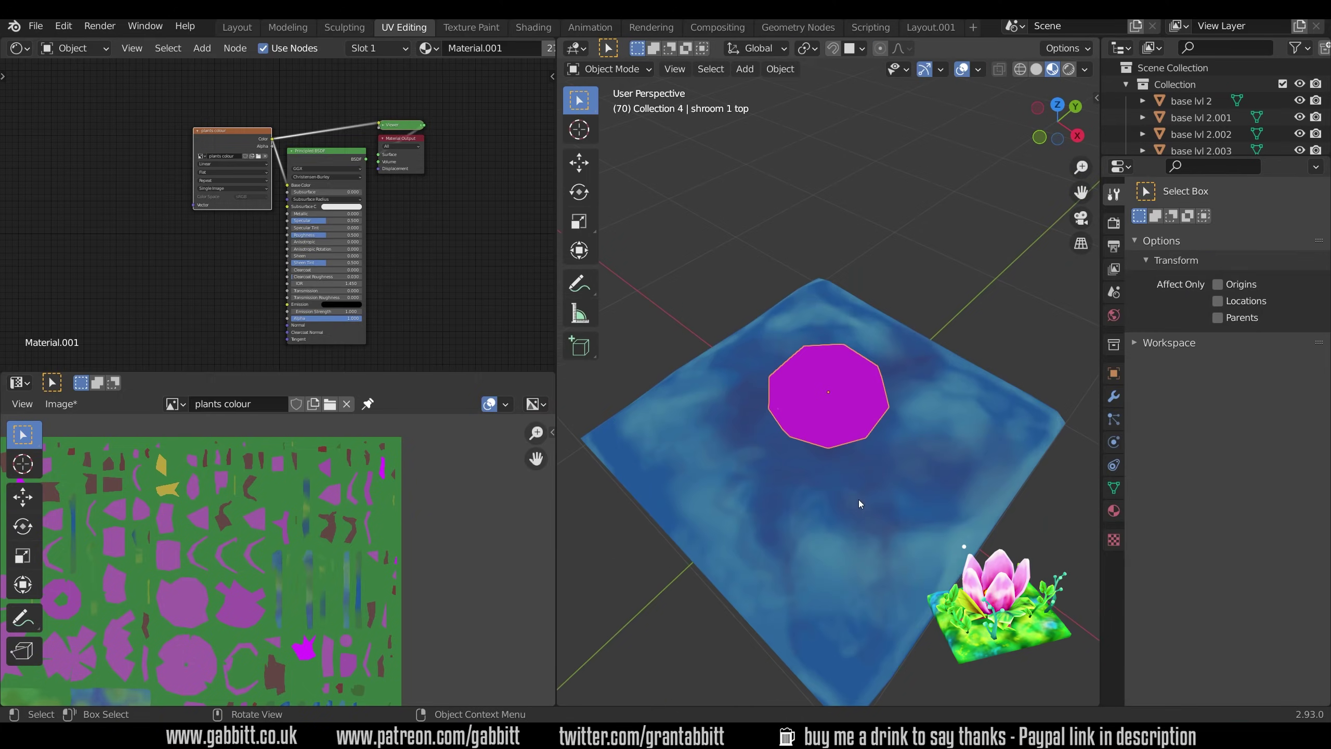
key(ctrl+Page_Down)
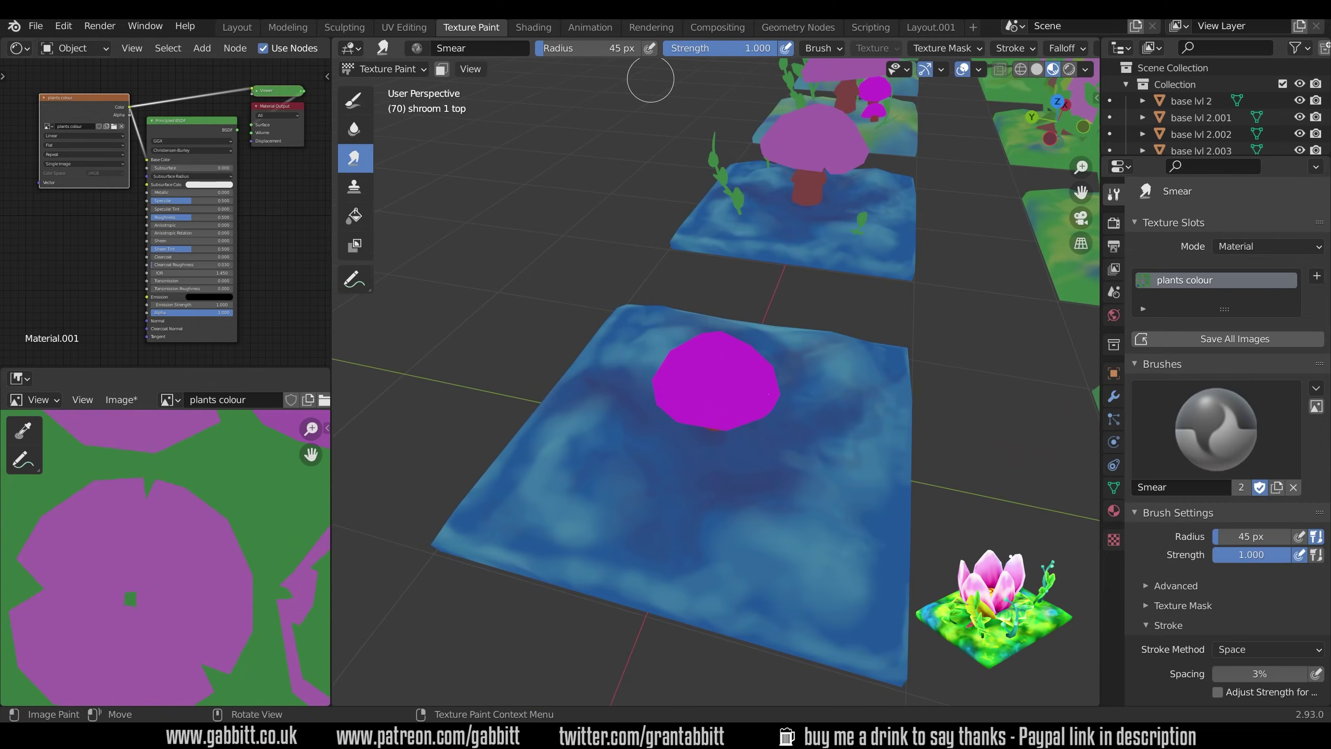
click(355, 100)
mouse_move(865, 496)
middle_down()
mouse_move(746, 440)
mouse_move(734, 420)
middle_up()
click(1257, 536)
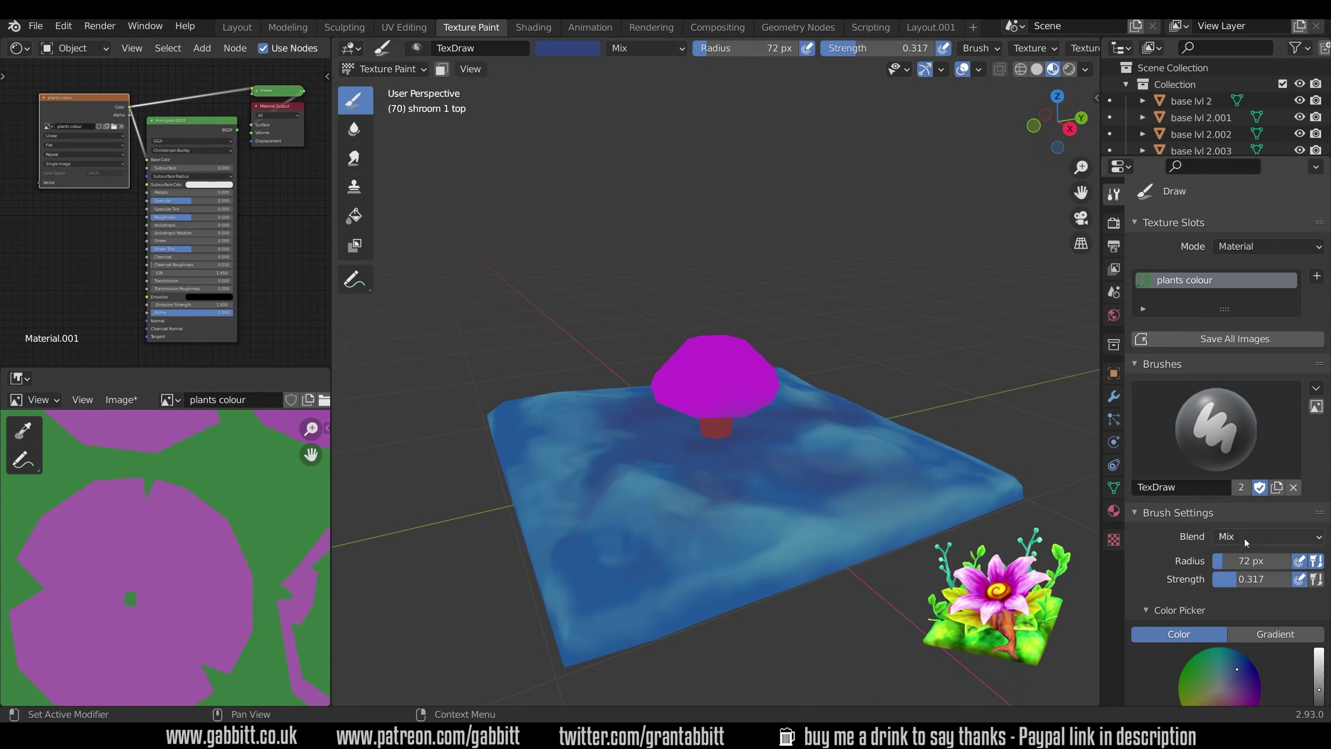
click(1129, 472)
Step: In local view, paint dark strokes on the cap with a 155 px brush and smear them
key(slash)
key(f)
click(737, 474)
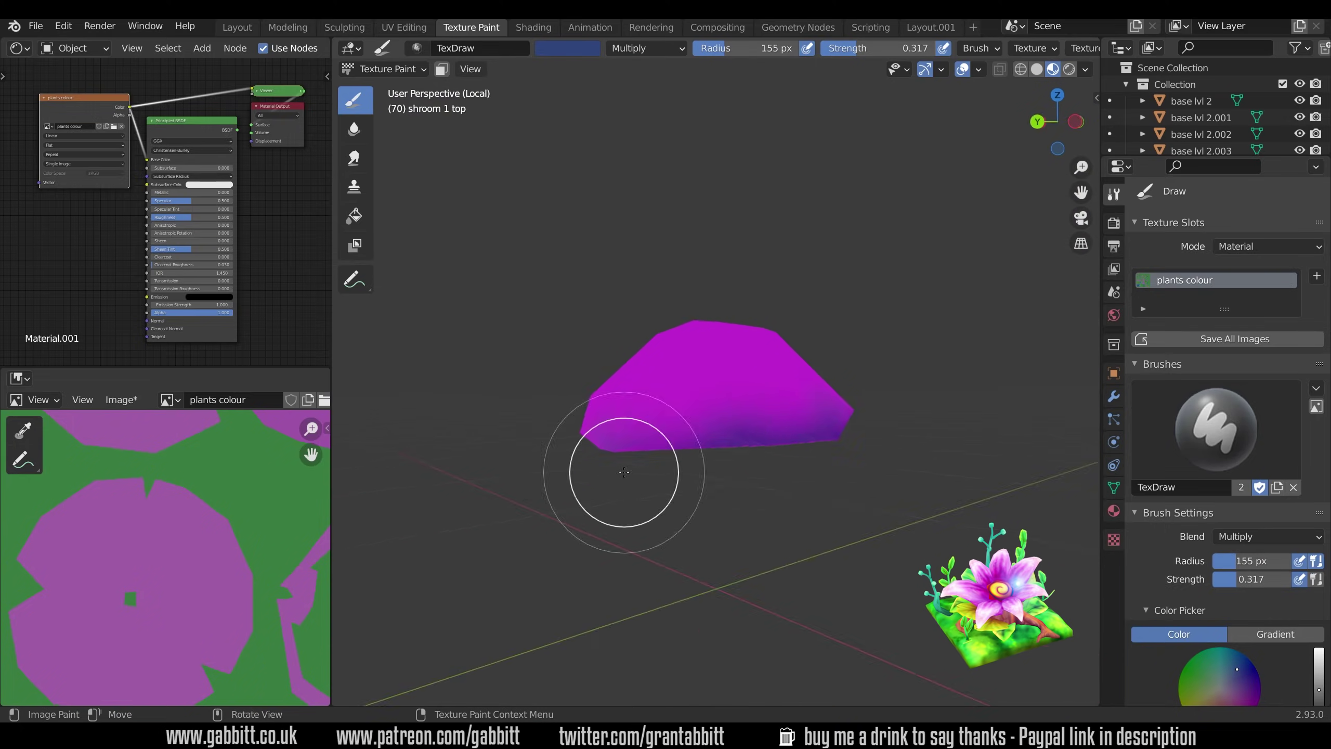
key(shift+space)
middle_drag(756, 471, 735, 398)
key(shift+space)
drag(660, 404, 815, 408)
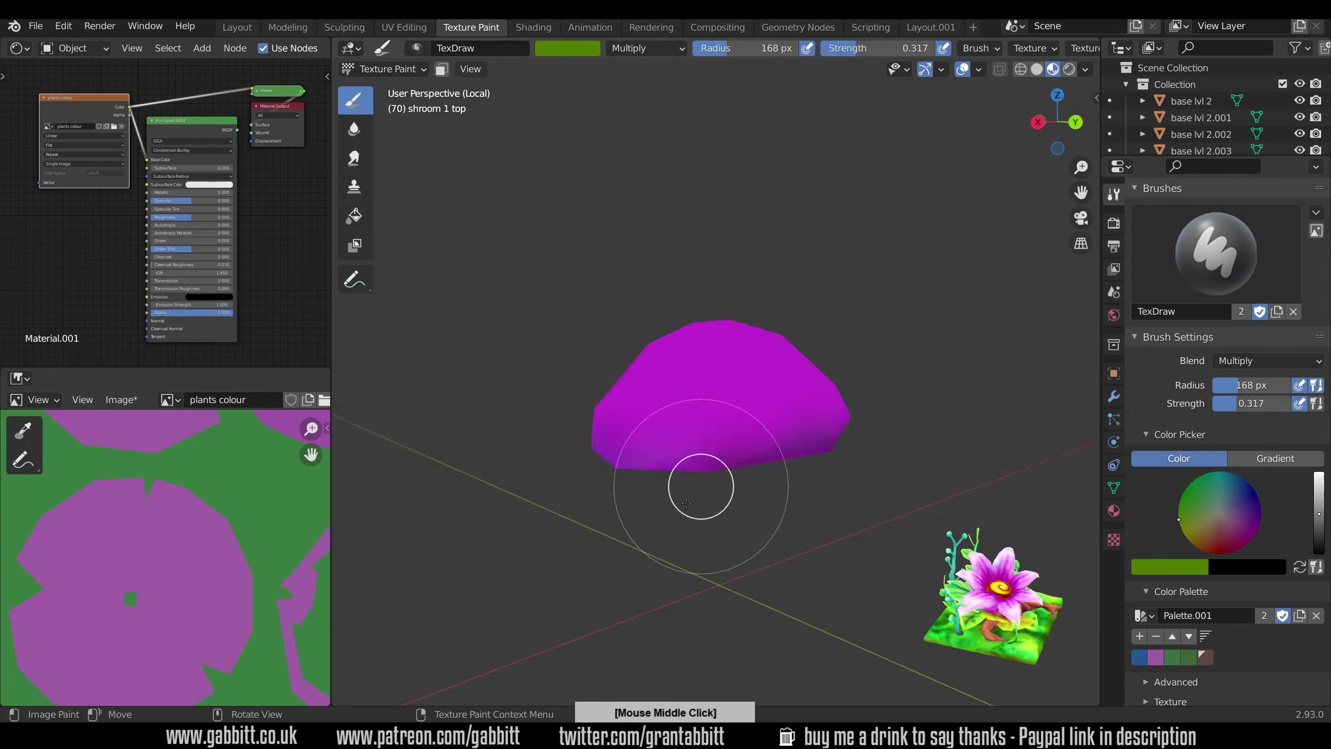
key(shift+space)
middle_drag(744, 386, 763, 422)
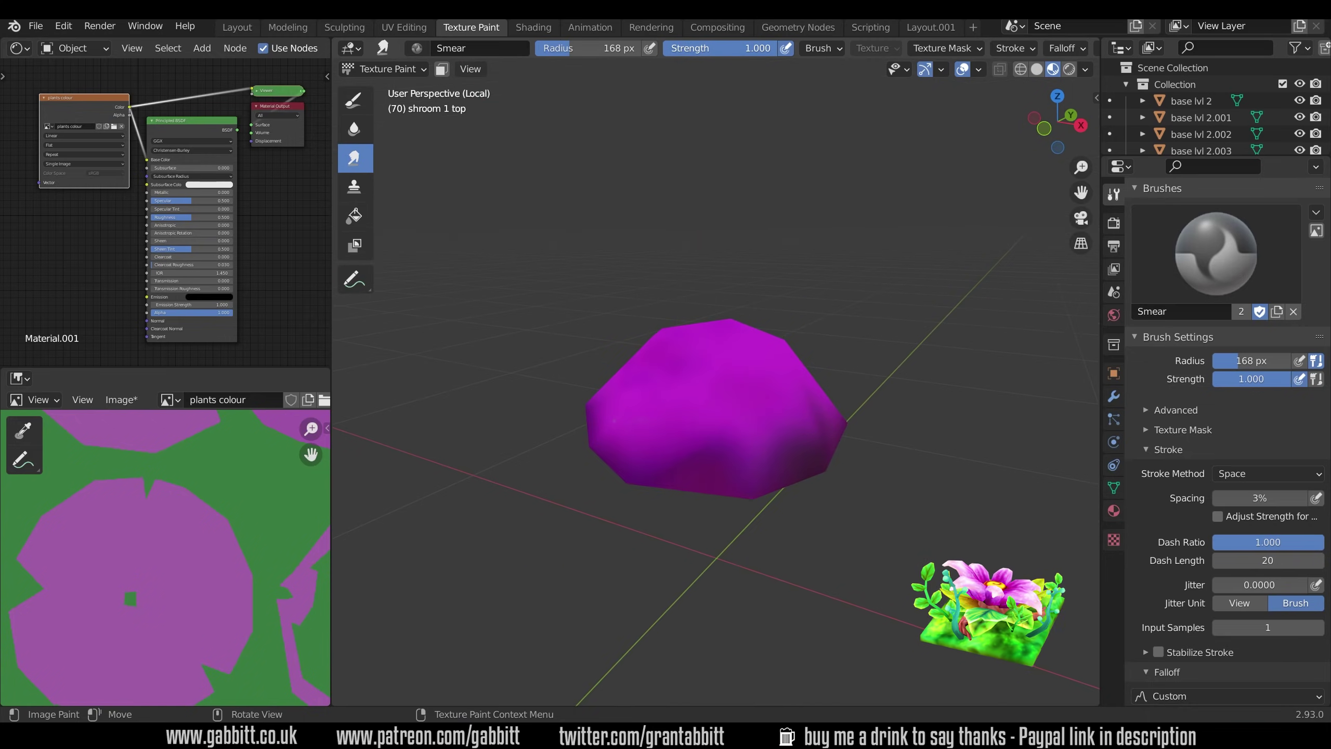
key(shift+space)
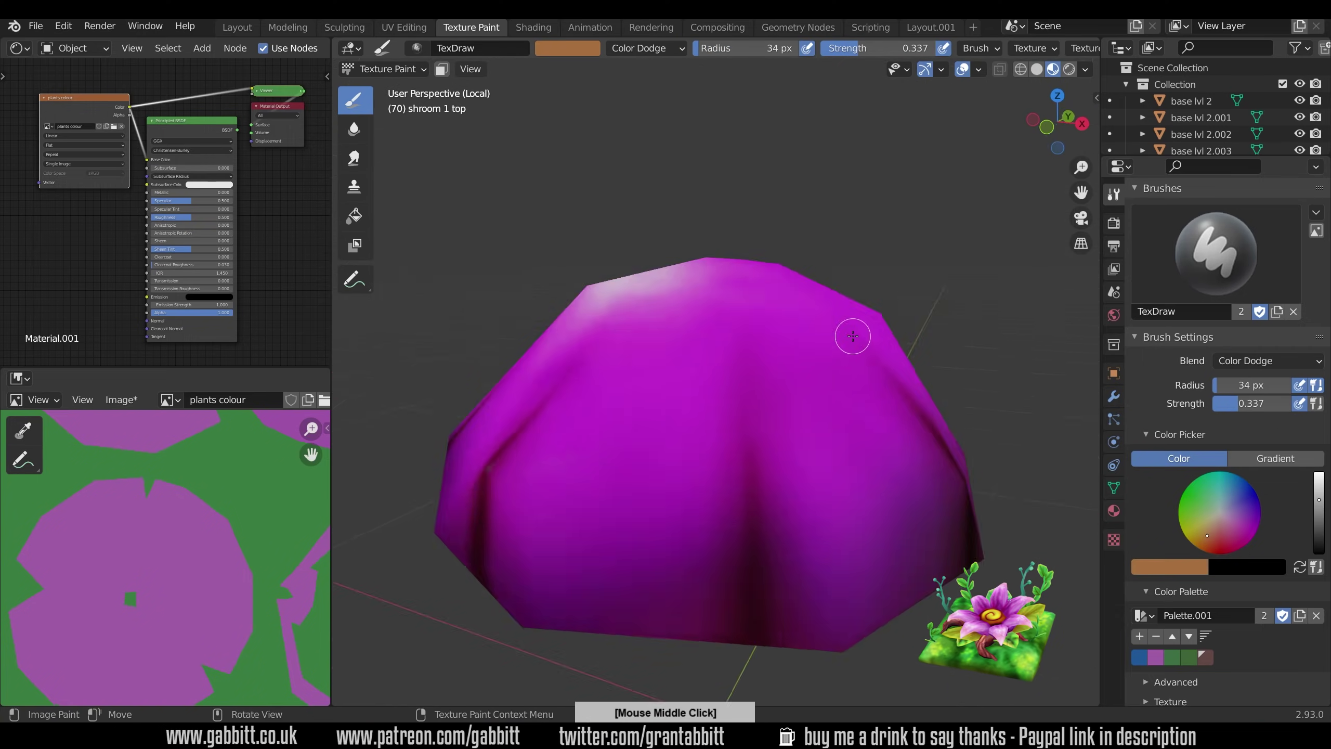
middle_drag(853, 333, 736, 438)
middle_drag(617, 364, 694, 400)
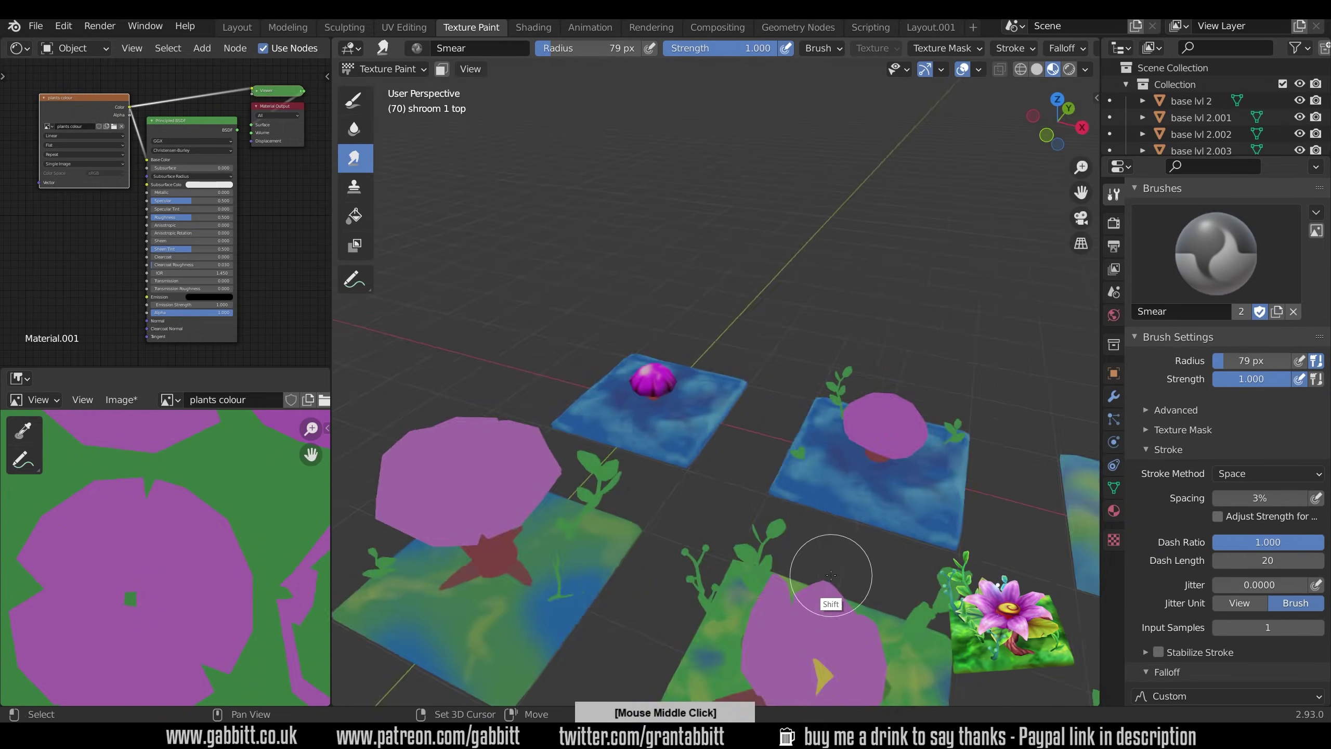
middle_drag(829, 624, 826, 475)
middle_drag(681, 524, 629, 538)
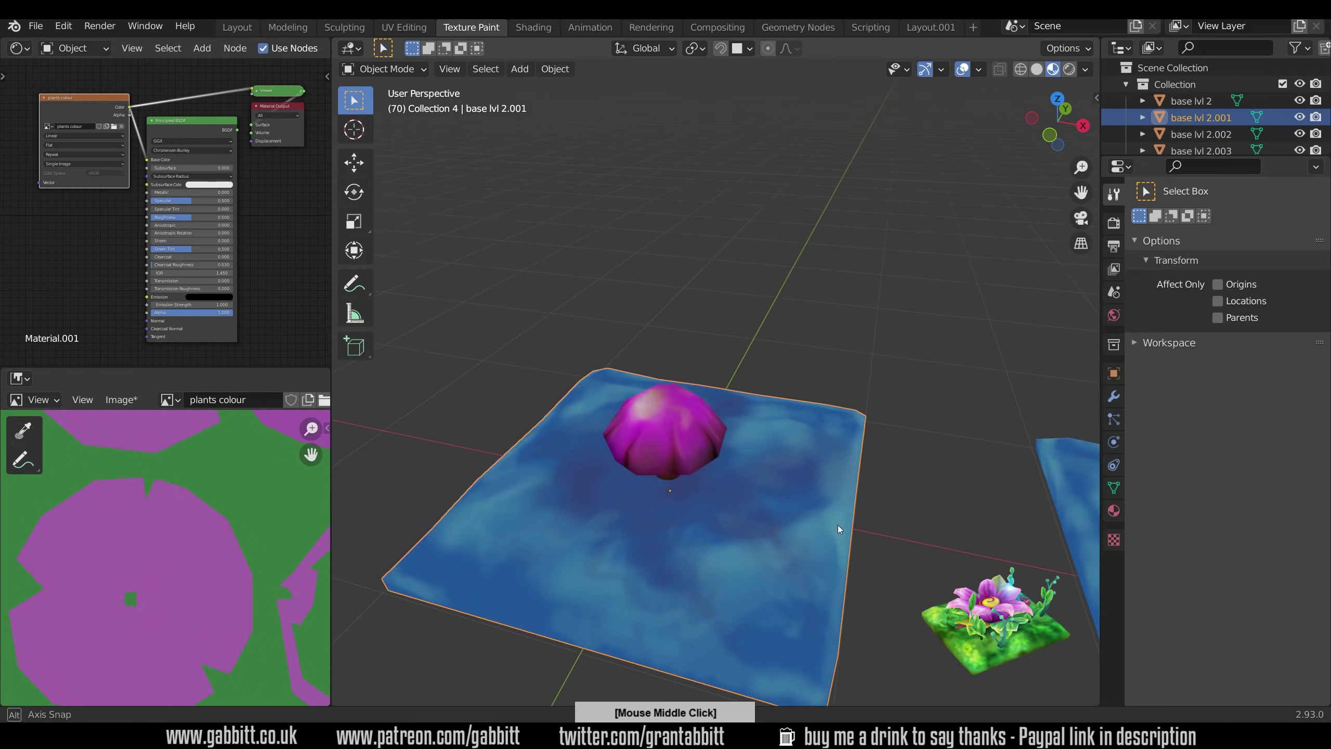
Step: Duplicate the TexDraw brush as 'spots fine' and adjust its spot settings for the base plate
key(ctrl+Tab)
scroll(668, 474, down, 5)
scroll(1278, 367, down, 4)
click(1276, 349)
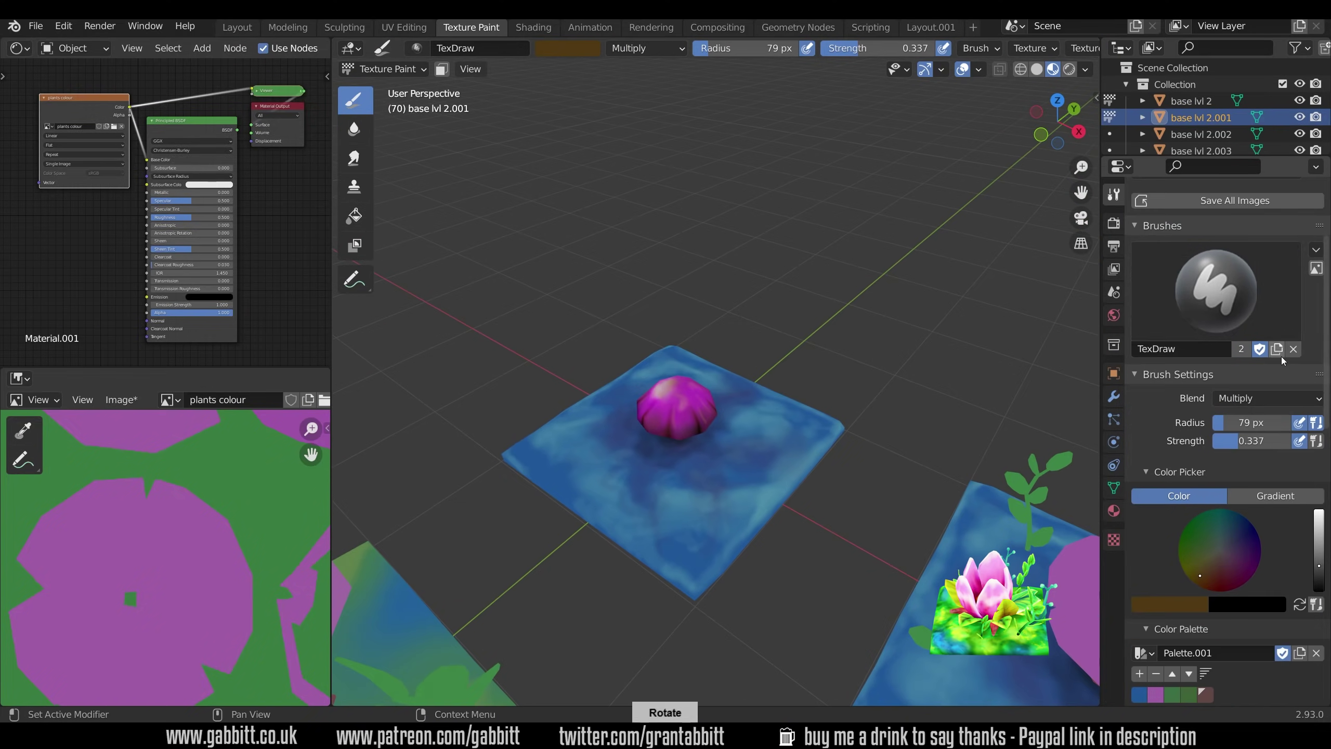
scroll(1210, 456, down, 6)
middle_drag(718, 603, 733, 616)
middle_drag(720, 471, 744, 474)
scroll(1268, 472, down, 4)
drag(1257, 422, 1290, 429)
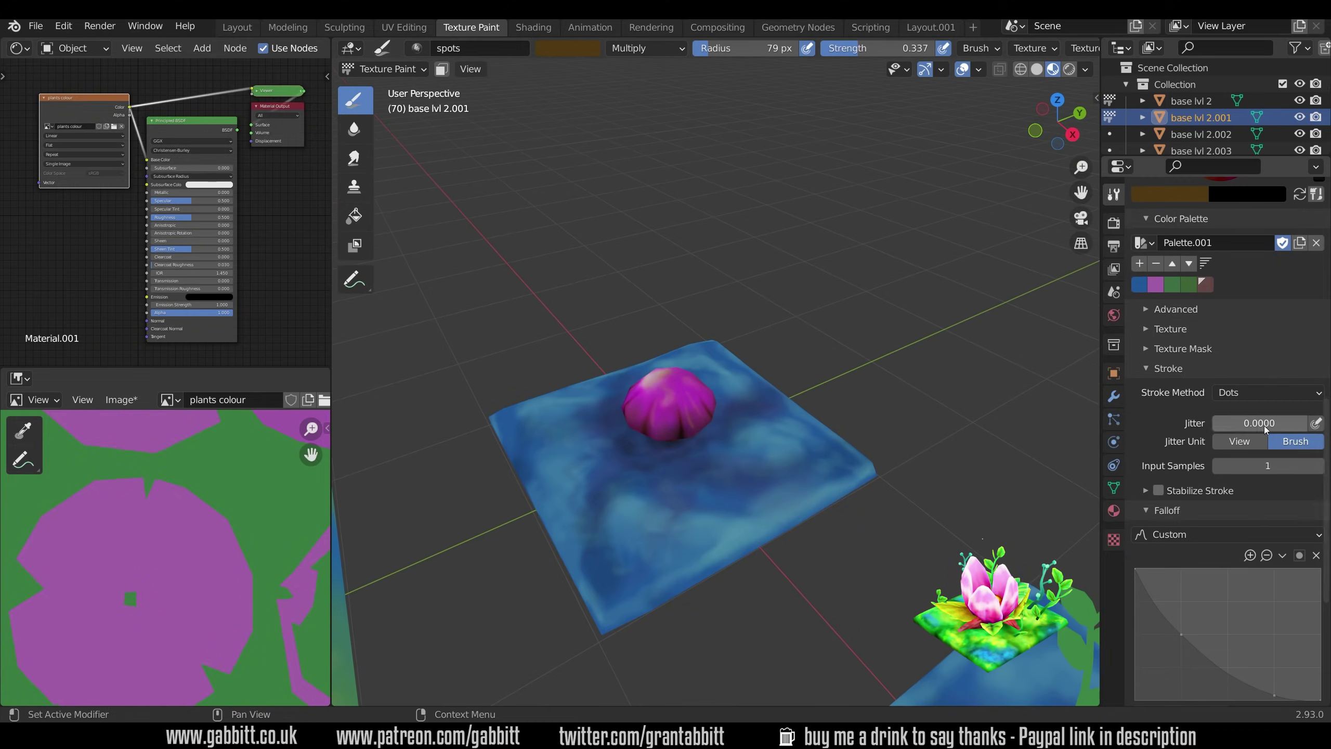
scroll(702, 528, down, 3)
middle_drag(879, 482, 703, 544)
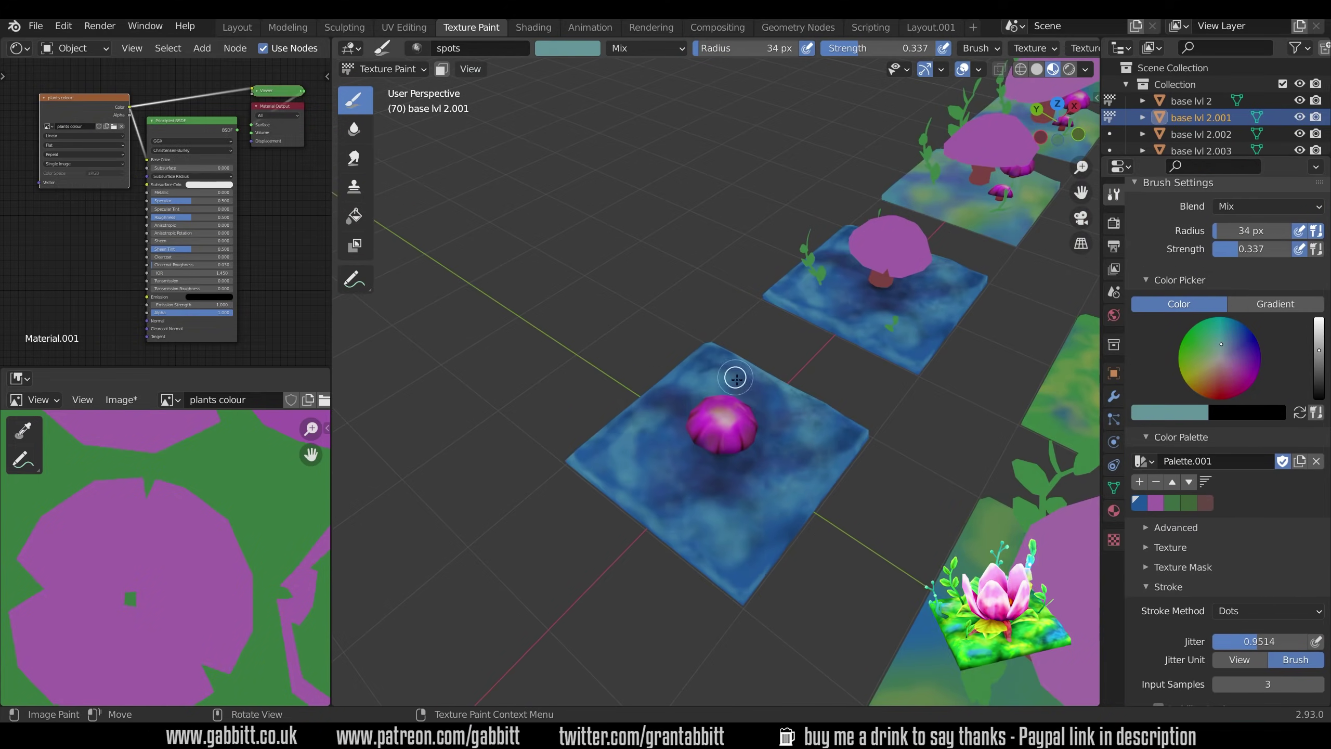
scroll(736, 378, down, 3)
Step: Dab fine scattered spots over the blue base plate and the shroom 1 top cap
middle_drag(737, 377, 577, 482)
scroll(563, 496, up, 3)
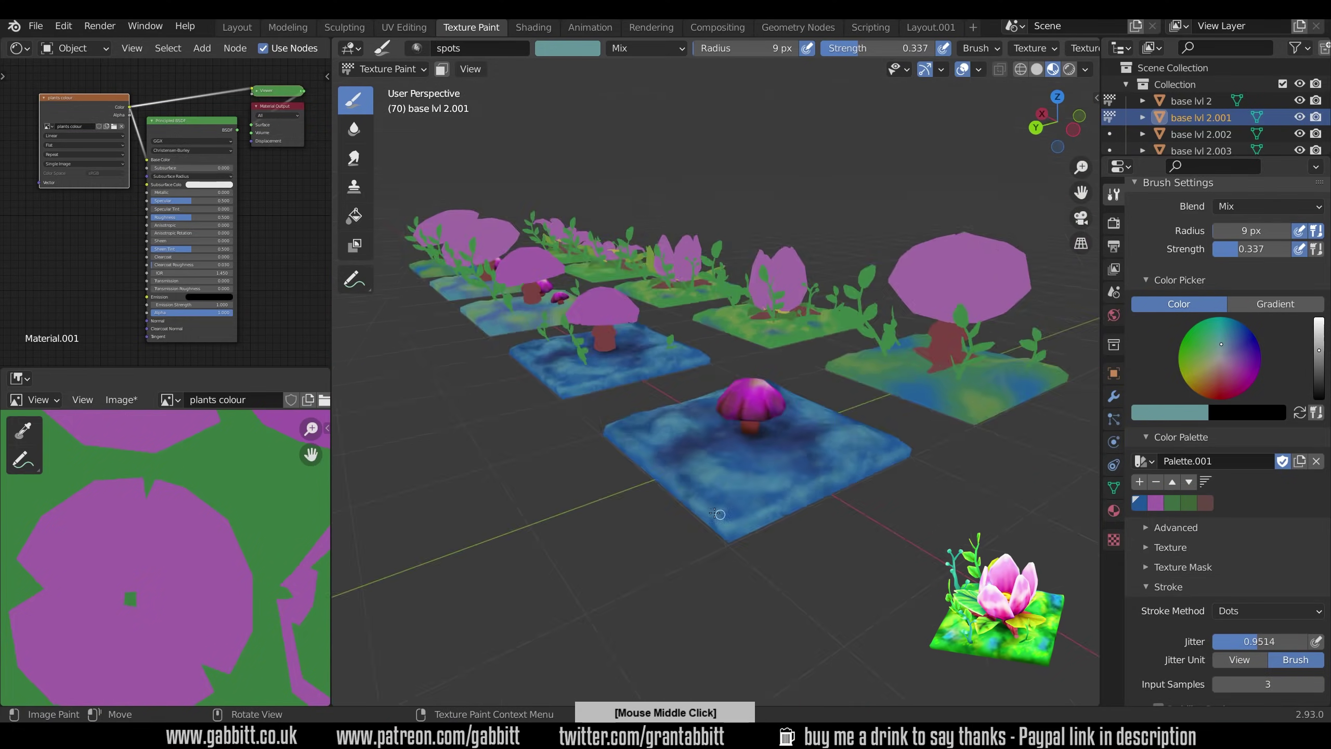
middle_drag(676, 410, 701, 376)
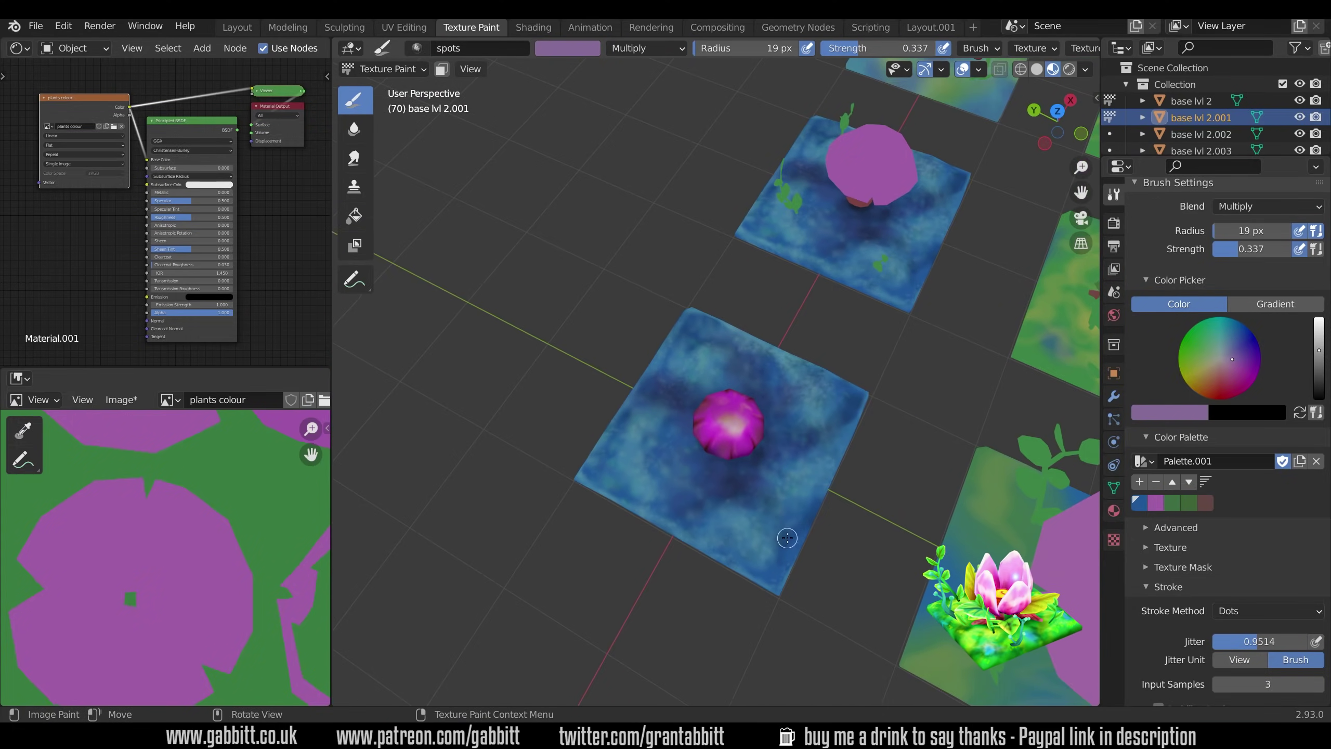
middle_drag(812, 378, 921, 450)
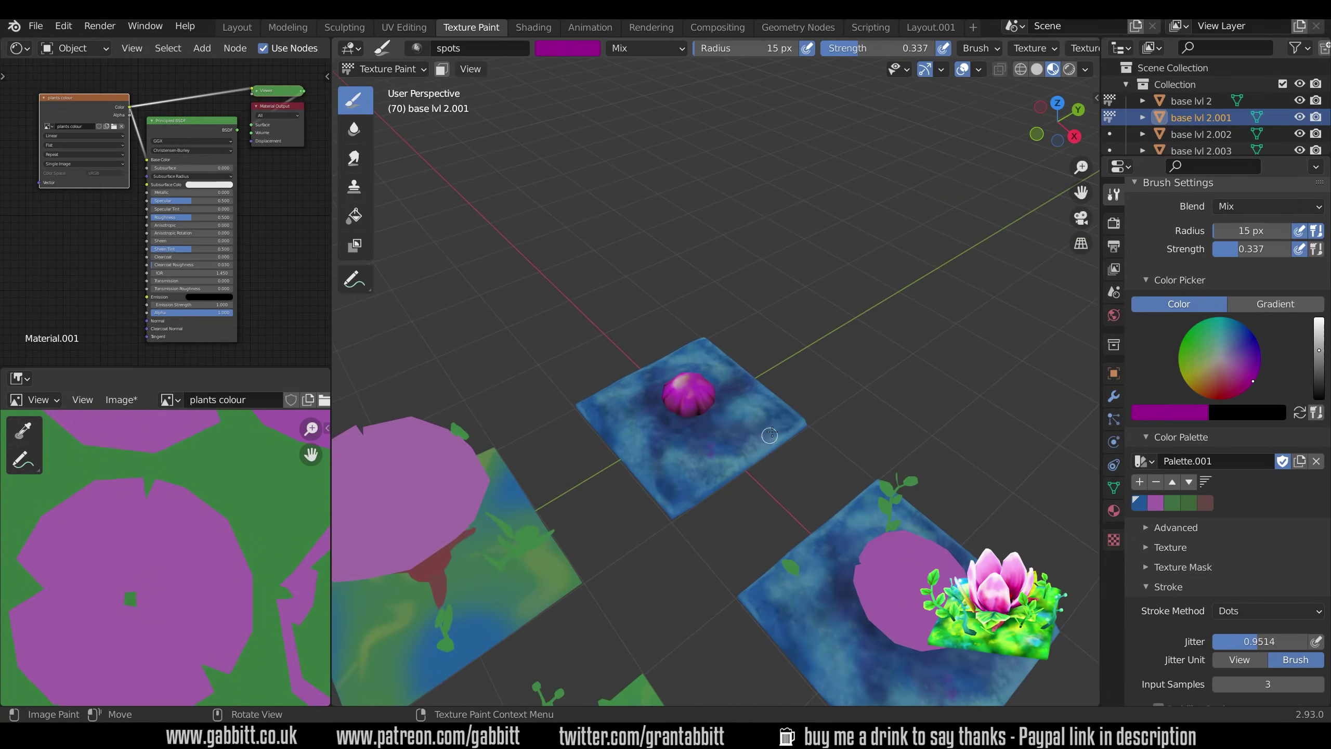
scroll(839, 498, down, 4)
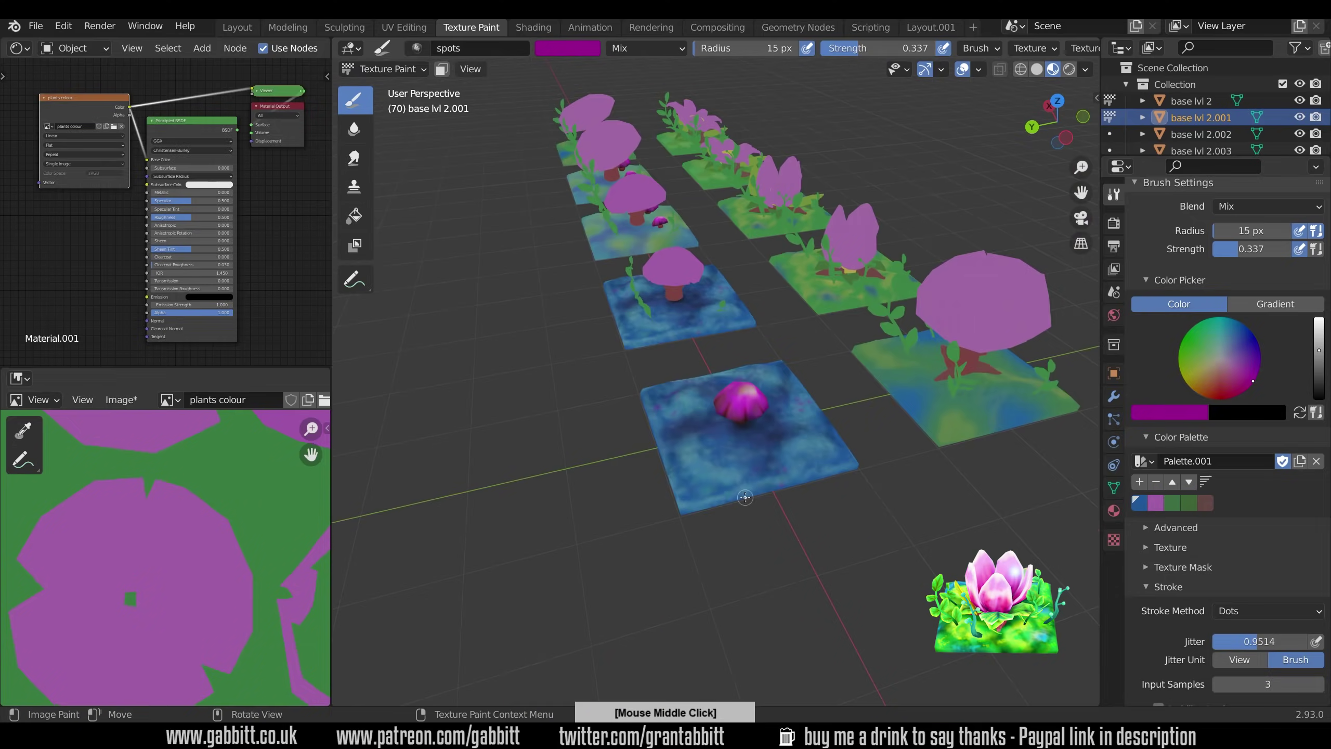
middle_drag(839, 498, 822, 538)
scroll(822, 537, up, 4)
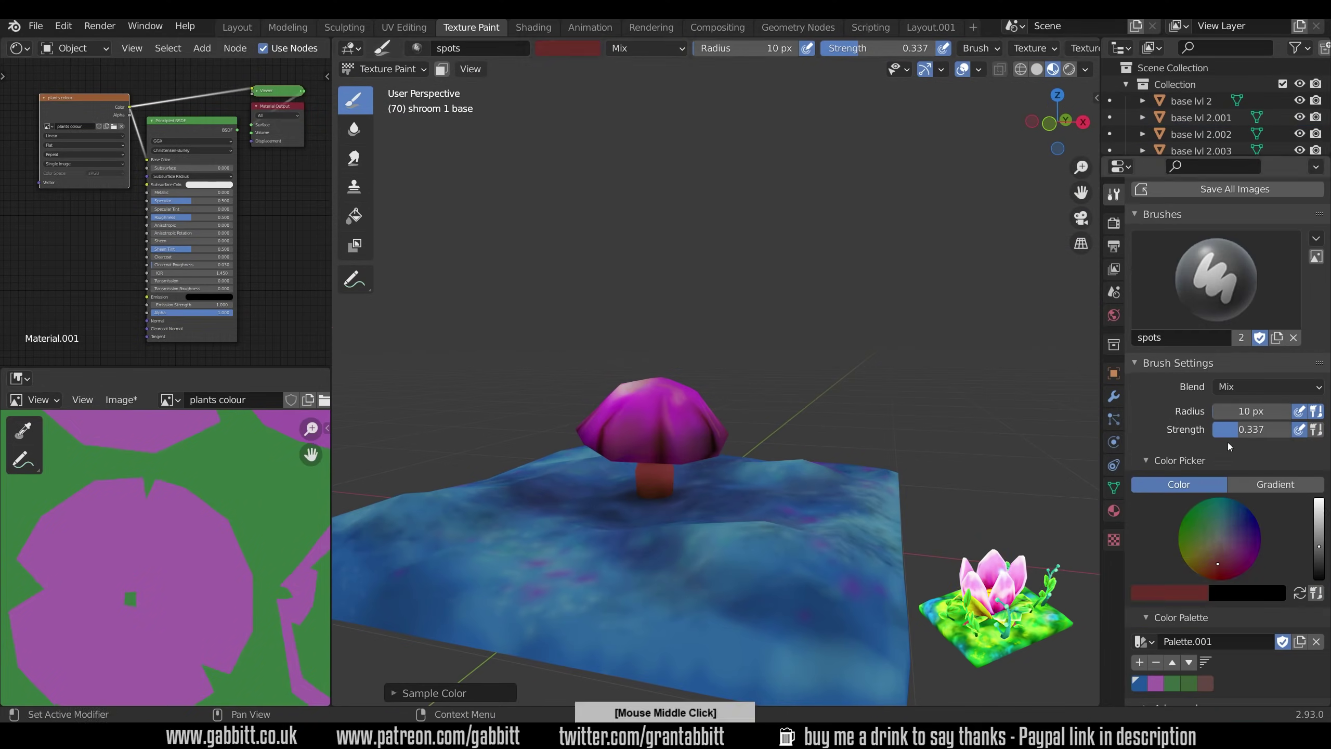
mouse_move(828, 472)
middle_down()
mouse_move(844, 434)
mouse_move(859, 508)
middle_up()
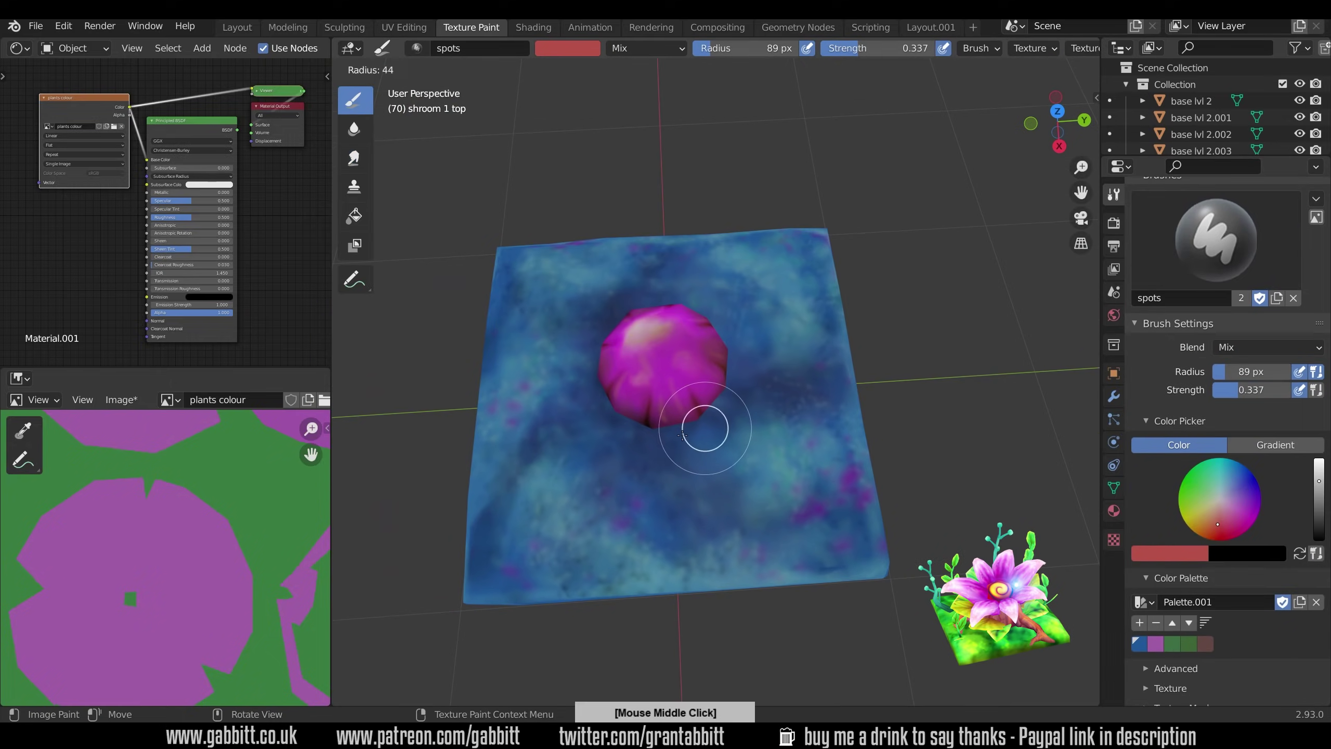
middle_drag(705, 422, 897, 476)
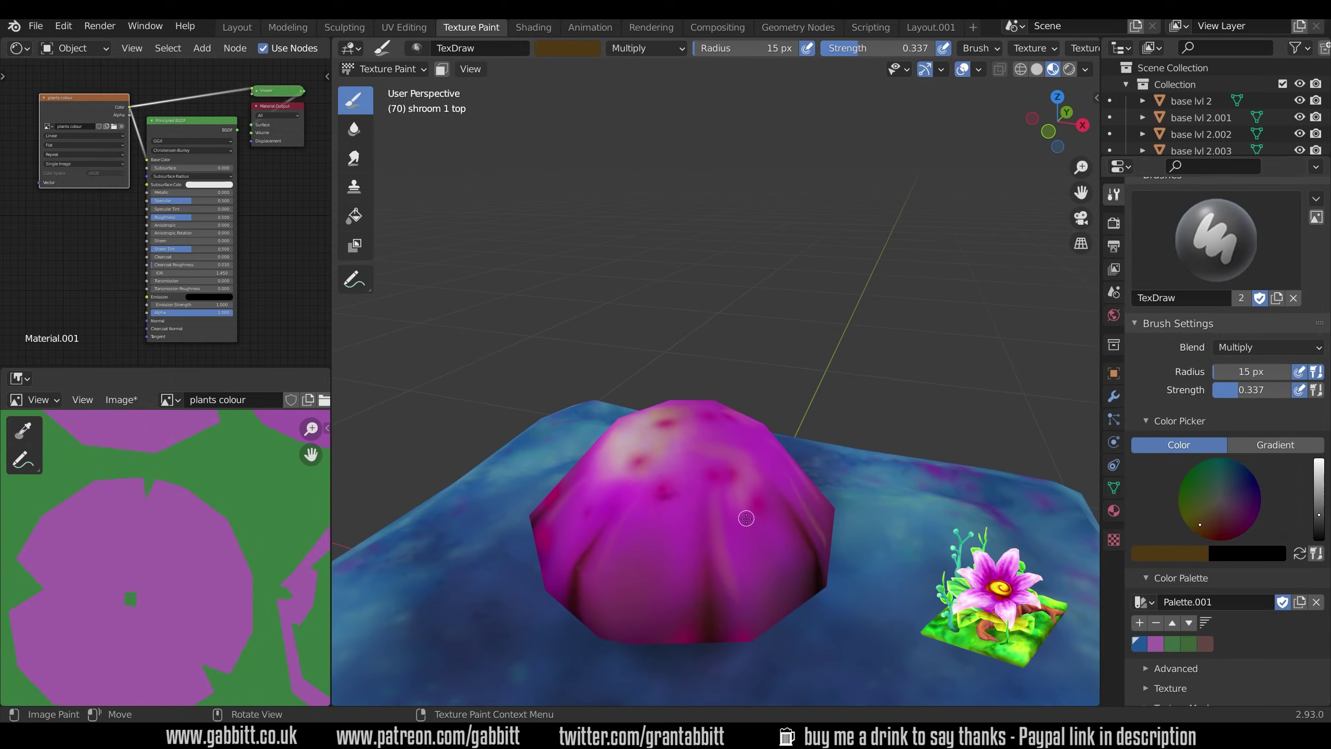
ctrl+middle_drag(746, 518, 813, 471)
Step: Switch painting to base lvl 2.001, set Stroke Method to Dots, and speckle it
key(alt+q)
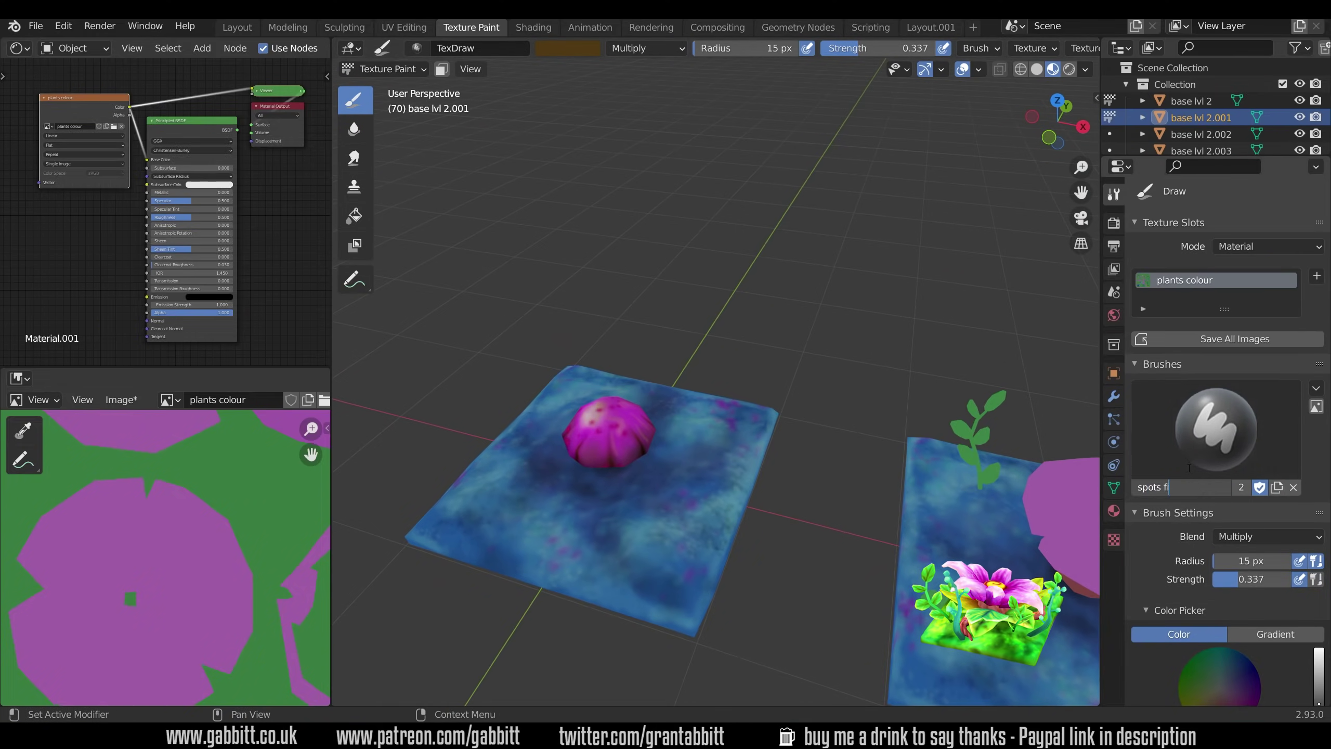
scroll(1187, 468, down, 15)
scroll(1288, 543, down, 3)
click(1273, 392)
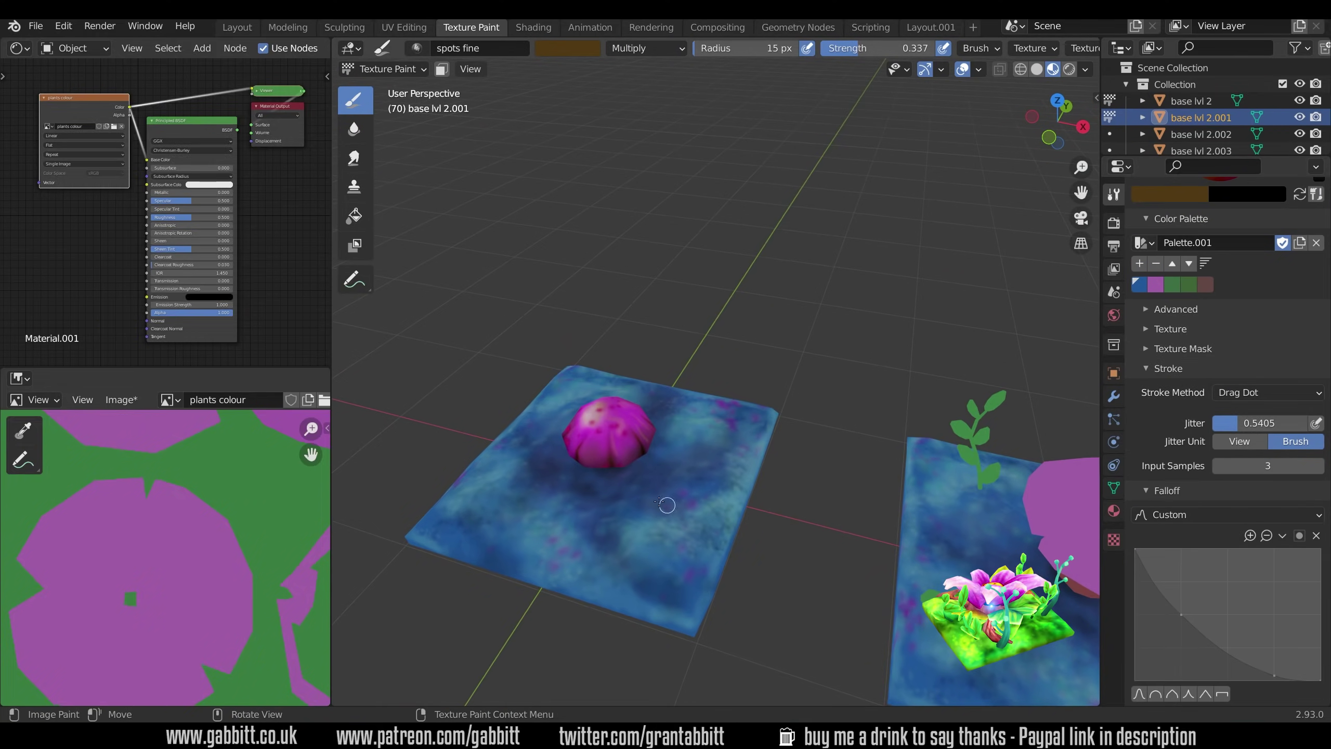
middle_drag(604, 549, 1063, 453)
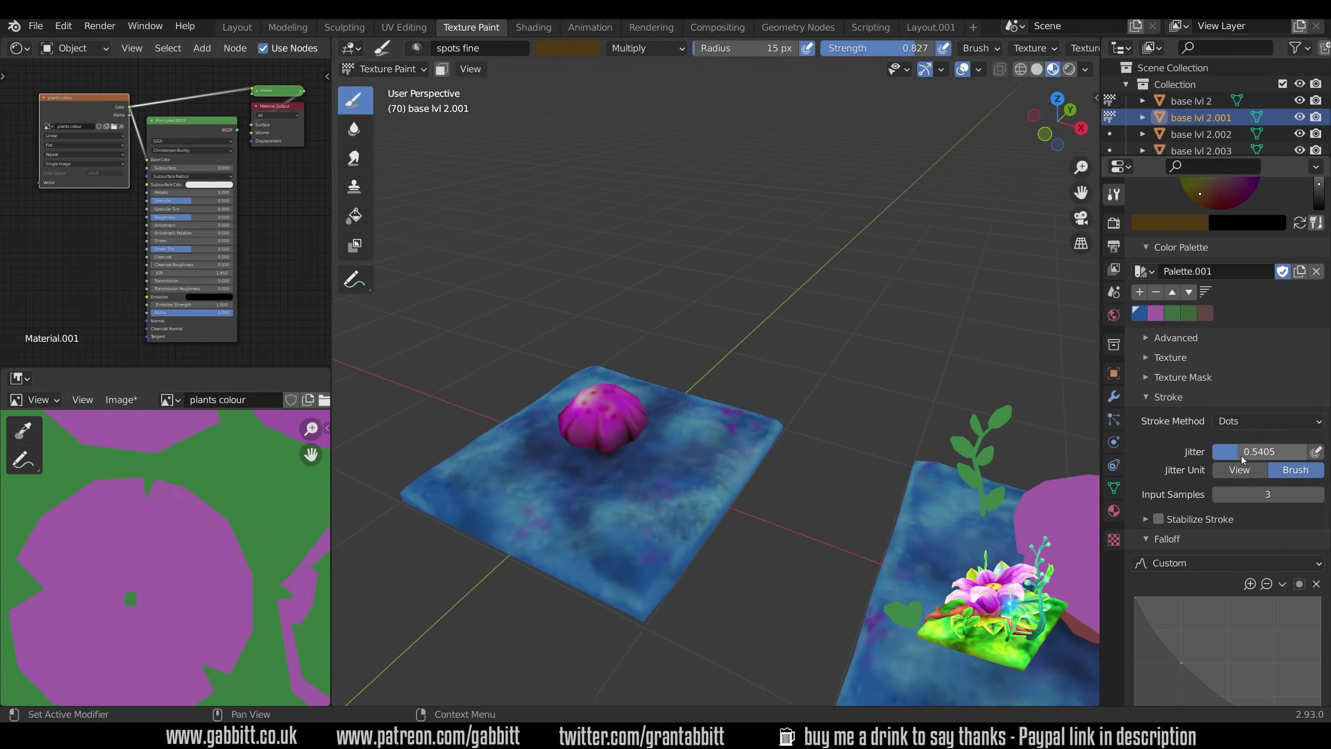
mouse_move(839, 577)
middle_down()
mouse_move(685, 355)
mouse_move(725, 472)
middle_up()
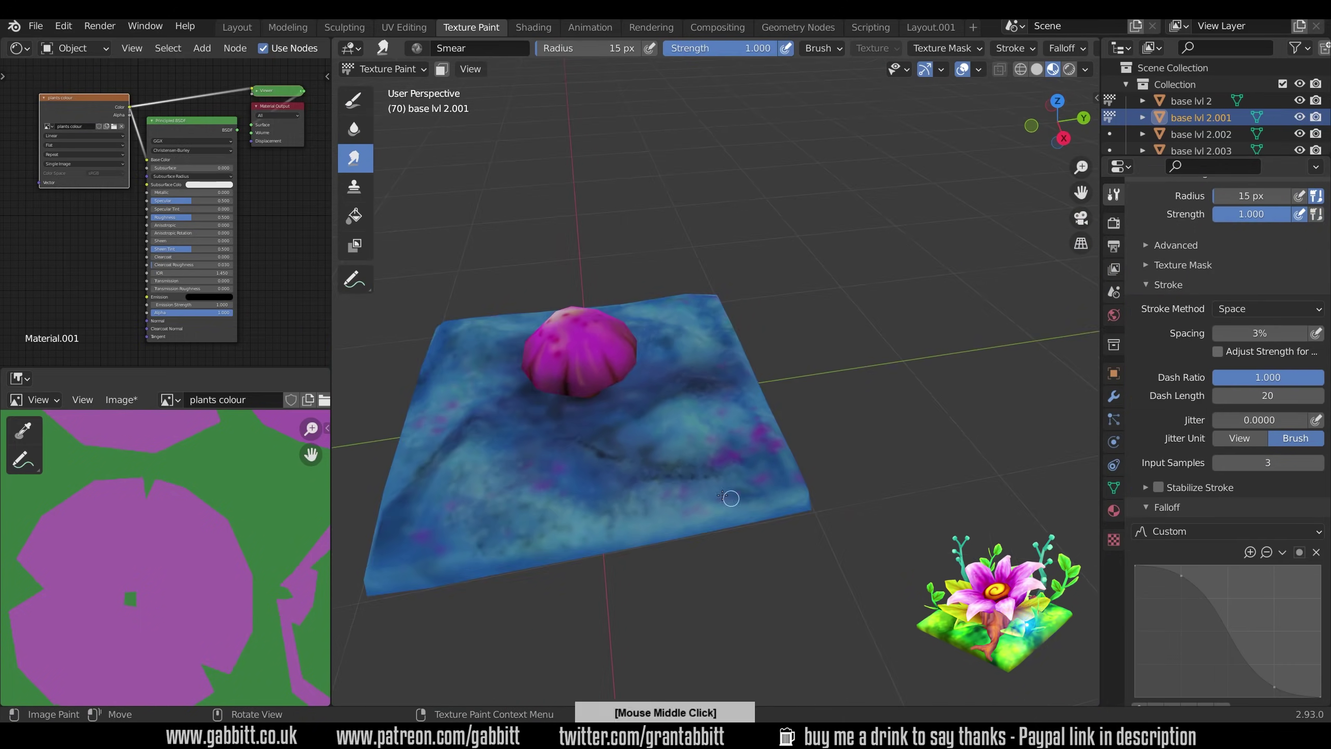
middle_drag(730, 497, 680, 550)
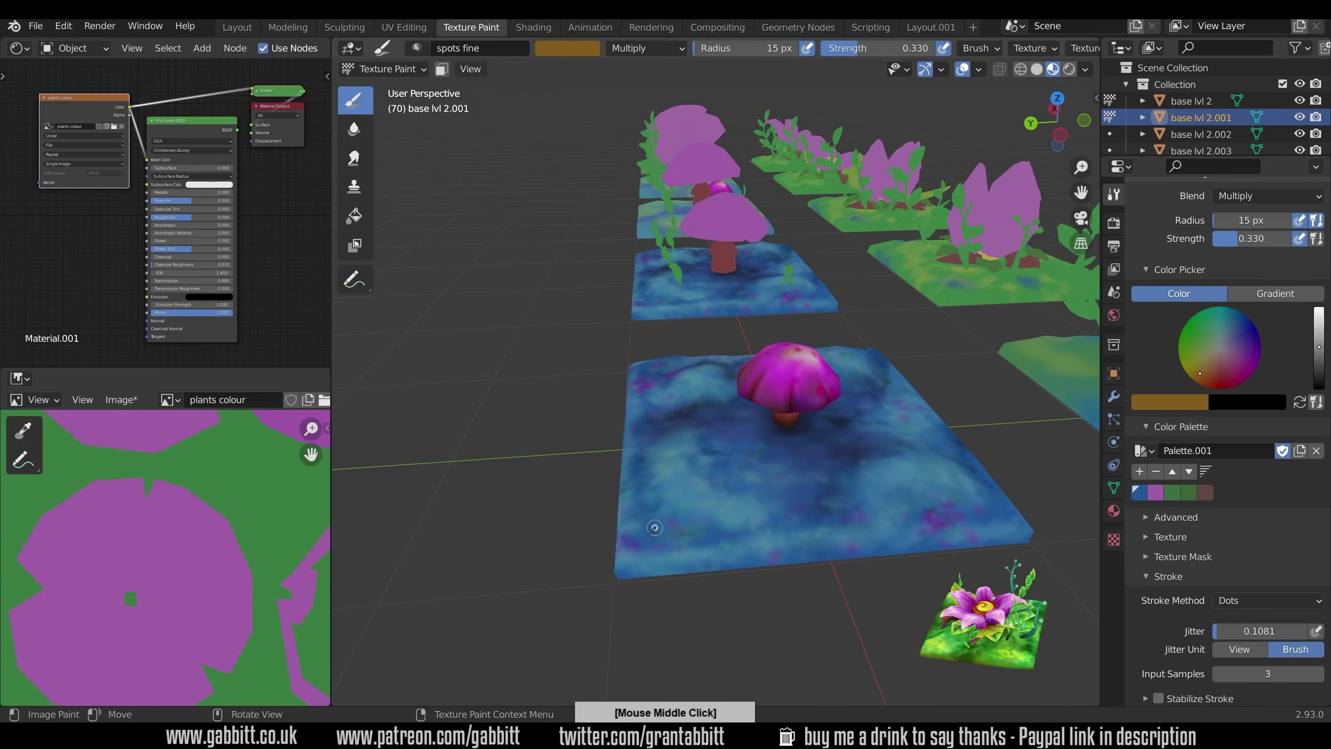
mouse_move(733, 472)
middle_down()
mouse_move(784, 410)
mouse_move(657, 439)
mouse_move(851, 488)
mouse_move(971, 551)
middle_up()
Step: Sample a dark blue and dab spots onto the shroom 1 base stem
key(s)
key(ctrl+Tab)
click(731, 403)
key(ctrl+Tab)
key(KP_Decimal)
scroll(714, 365, down, 8)
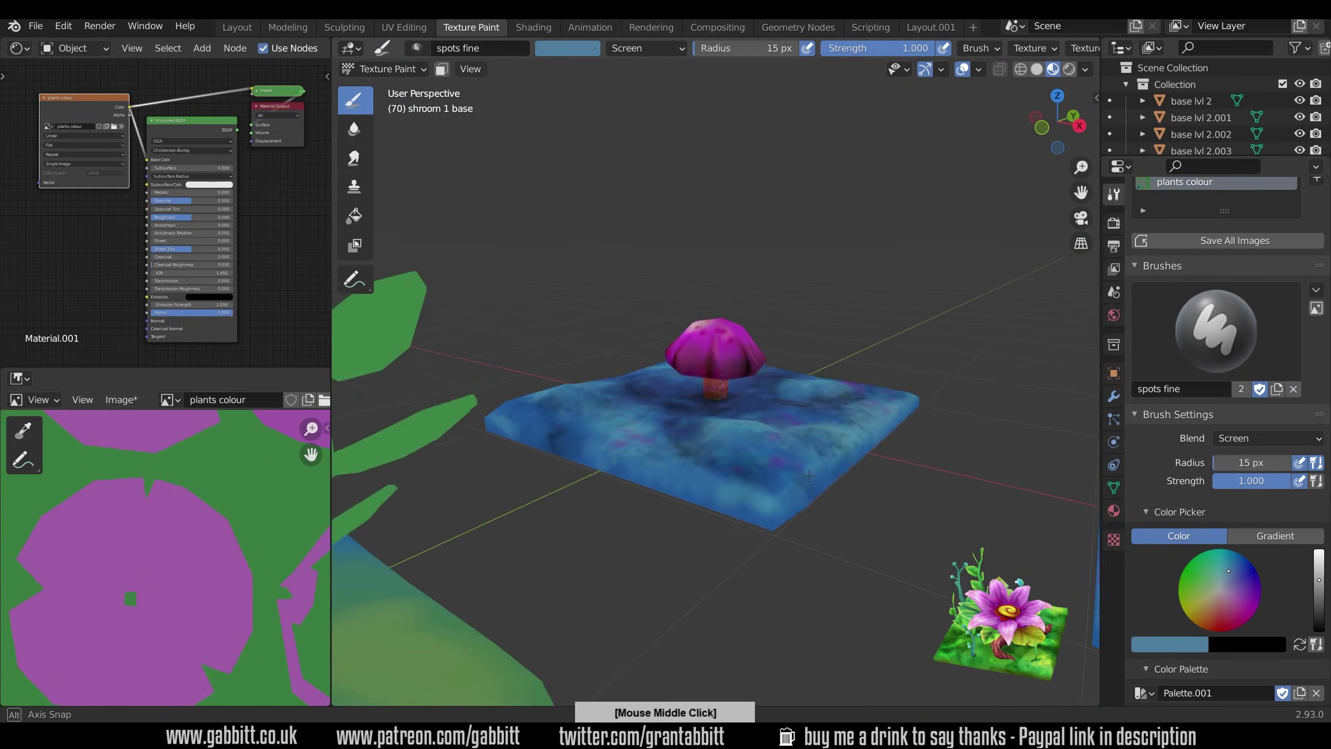
scroll(1004, 324, up, 8)
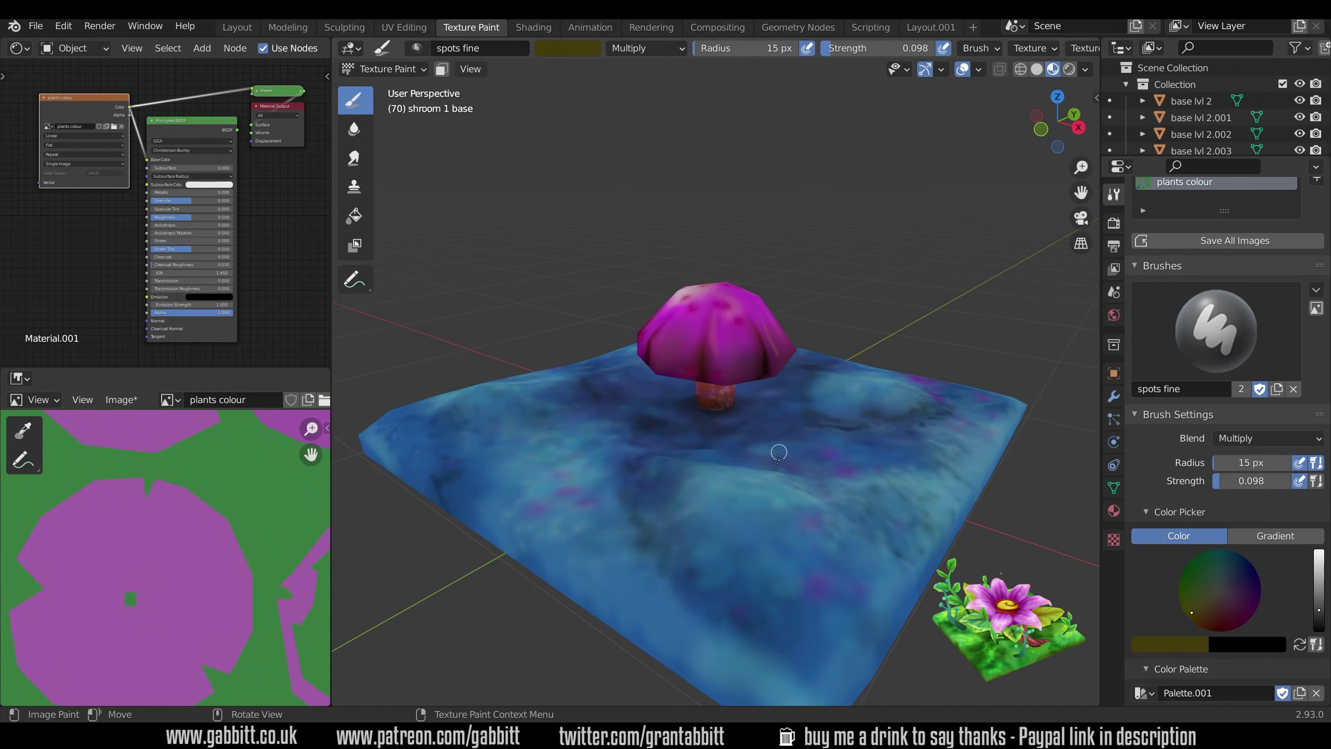
scroll(1186, 388, down, 2)
mouse_move(723, 399)
middle_down()
mouse_move(668, 276)
mouse_move(731, 223)
mouse_move(712, 362)
mouse_move(737, 381)
mouse_move(701, 369)
mouse_move(759, 361)
mouse_move(689, 285)
mouse_move(738, 336)
mouse_move(793, 457)
mouse_move(856, 310)
mouse_move(737, 369)
mouse_move(870, 398)
mouse_move(996, 403)
middle_up()
scroll(759, 361, down, 5)
scroll(736, 369, up, 6)
scroll(738, 327, down, 5)
scroll(765, 374, down, 4)
Step: Return to base lvl 2.001, then isolate shroom 2 top for a darker purple edge stroke
key(ctrl+Tab)
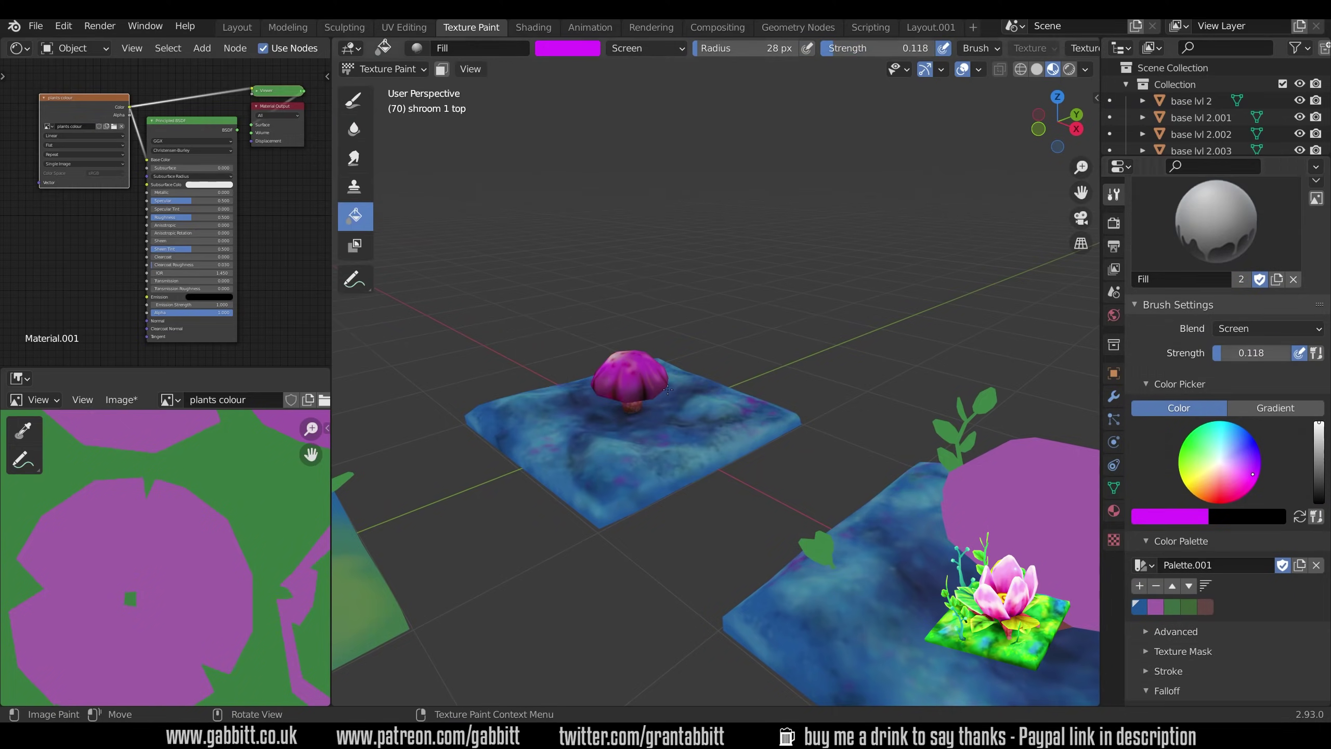
middle_drag(667, 388, 728, 393)
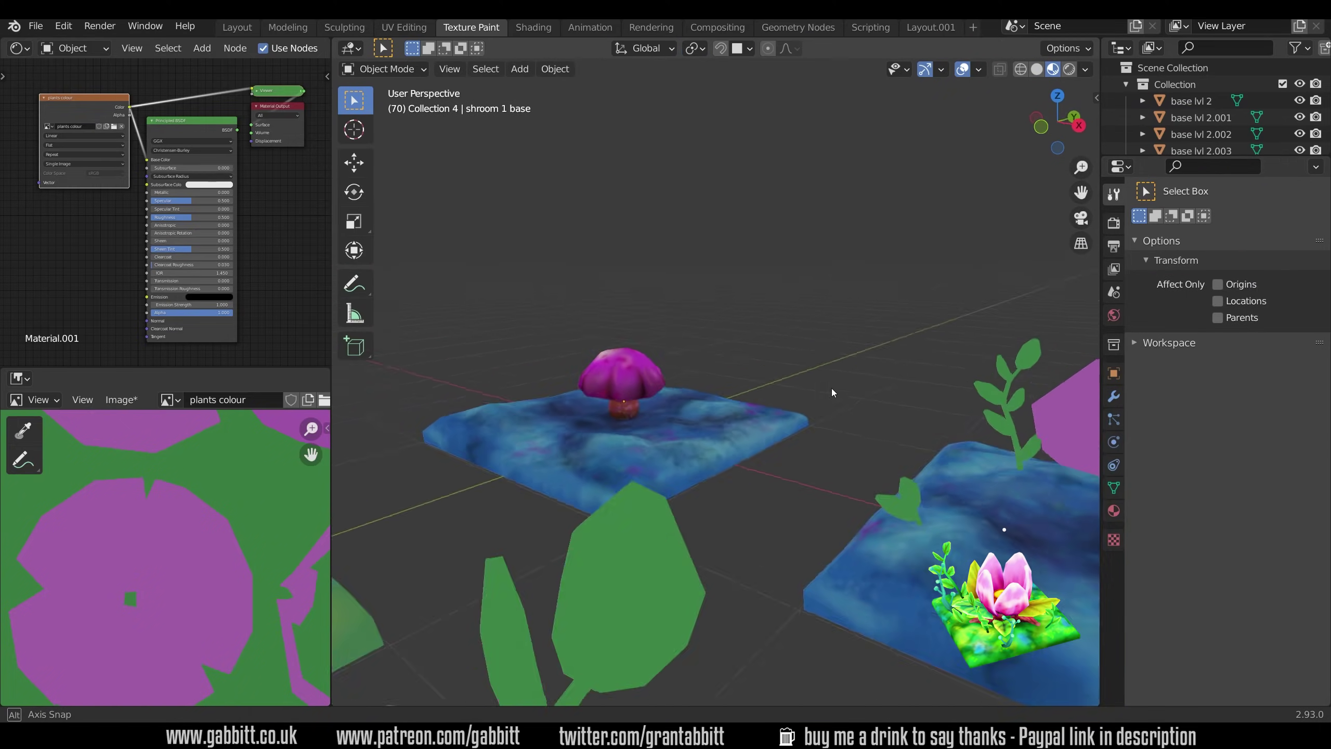
key(ctrl+Tab)
click(737, 233)
mouse_move(737, 232)
middle_down()
mouse_move(844, 453)
mouse_move(817, 435)
middle_up()
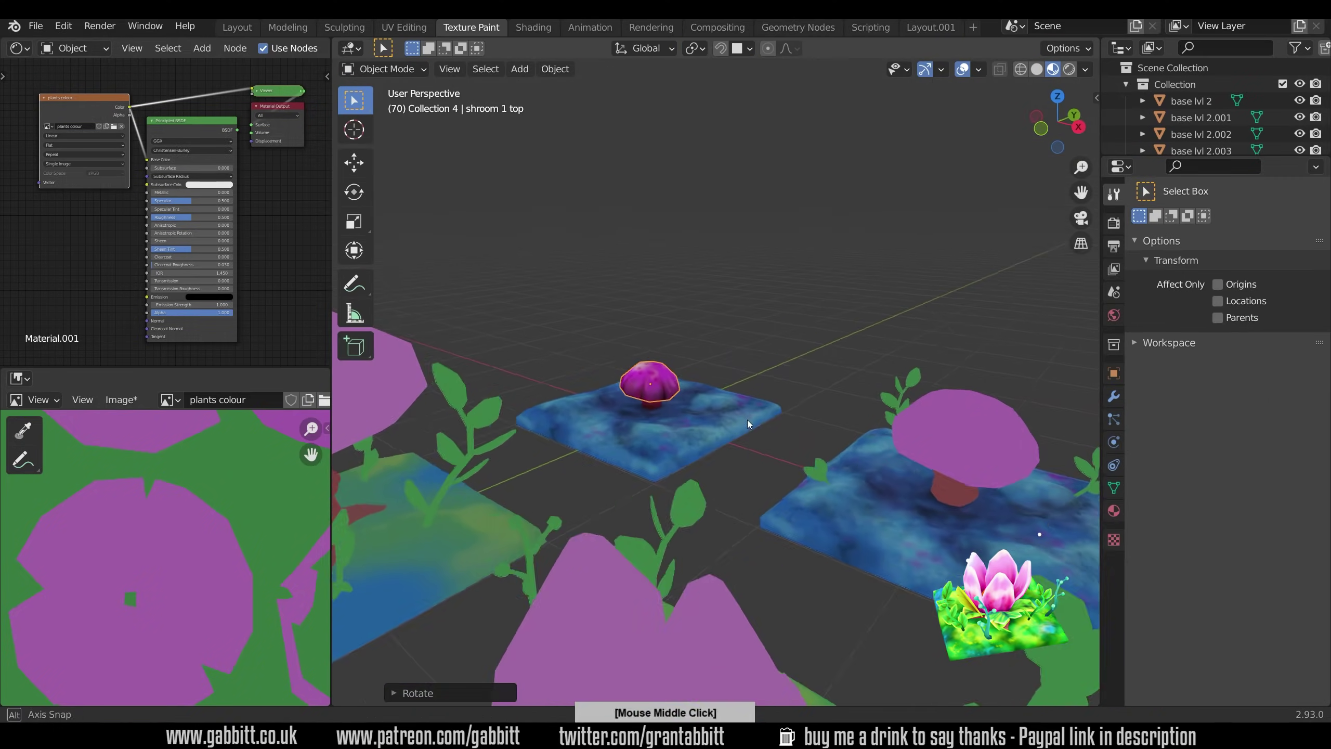
mouse_move(747, 420)
middle_down()
mouse_move(840, 477)
mouse_move(774, 464)
mouse_move(641, 483)
middle_up()
key(ctrl+Tab)
key(KP_Divide)
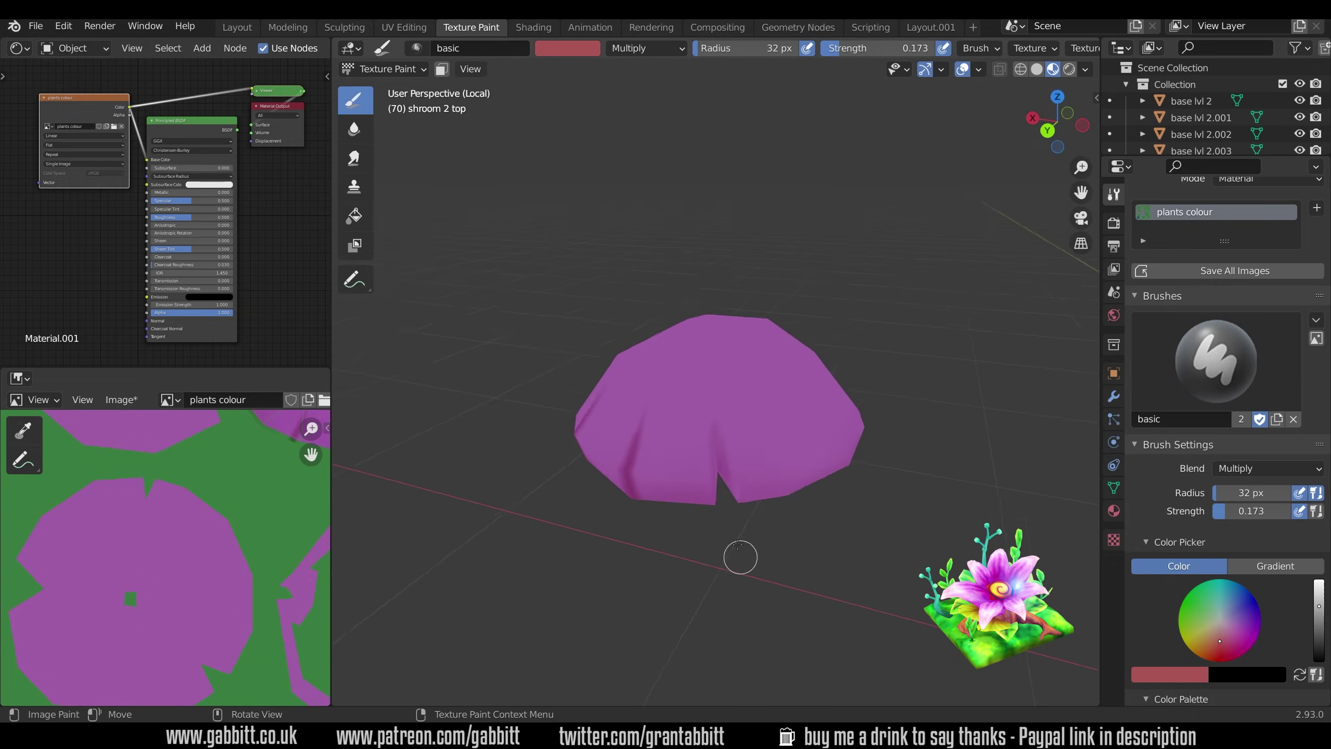
Step: Paint a first stroke on the shroom 2 top cap, then undo two strokes in the full scene
scroll(717, 494, up, 2)
key(ctrl+Tab)
click(884, 471)
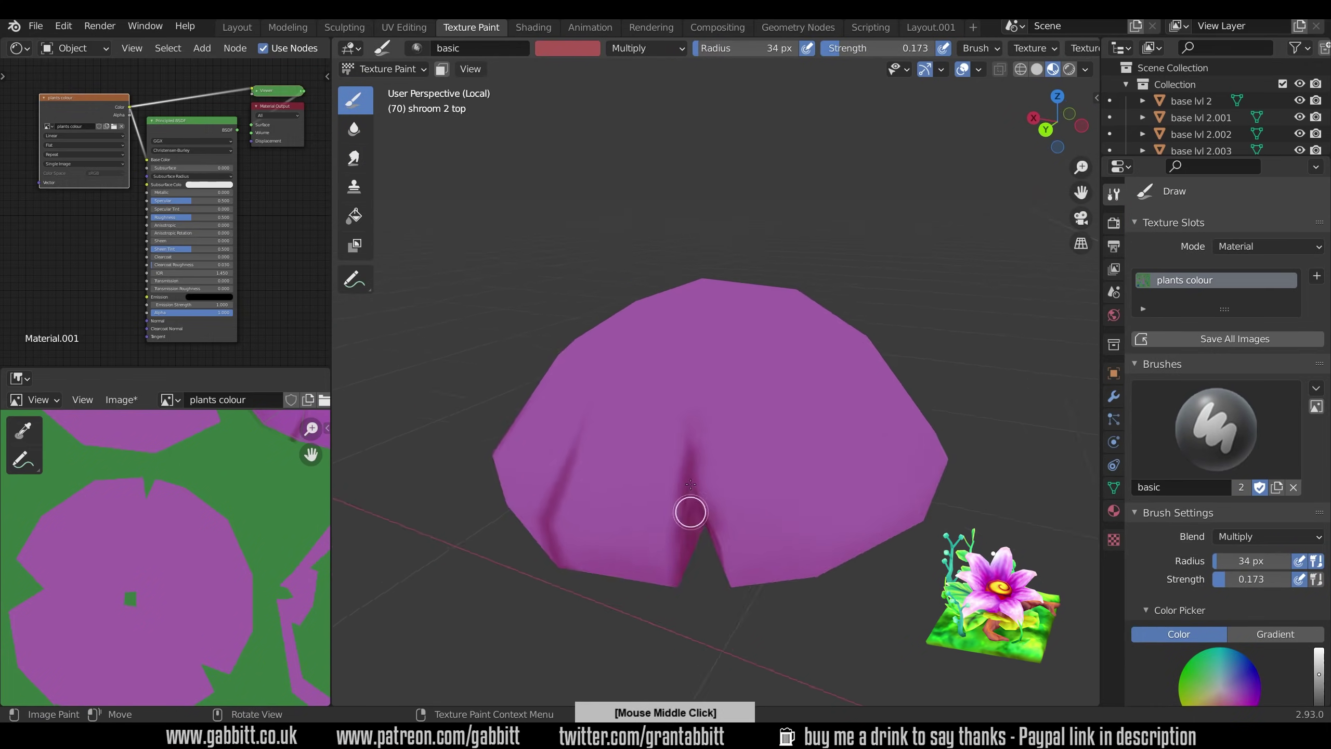
middle_drag(870, 586, 996, 582)
scroll(1221, 569, down, 4)
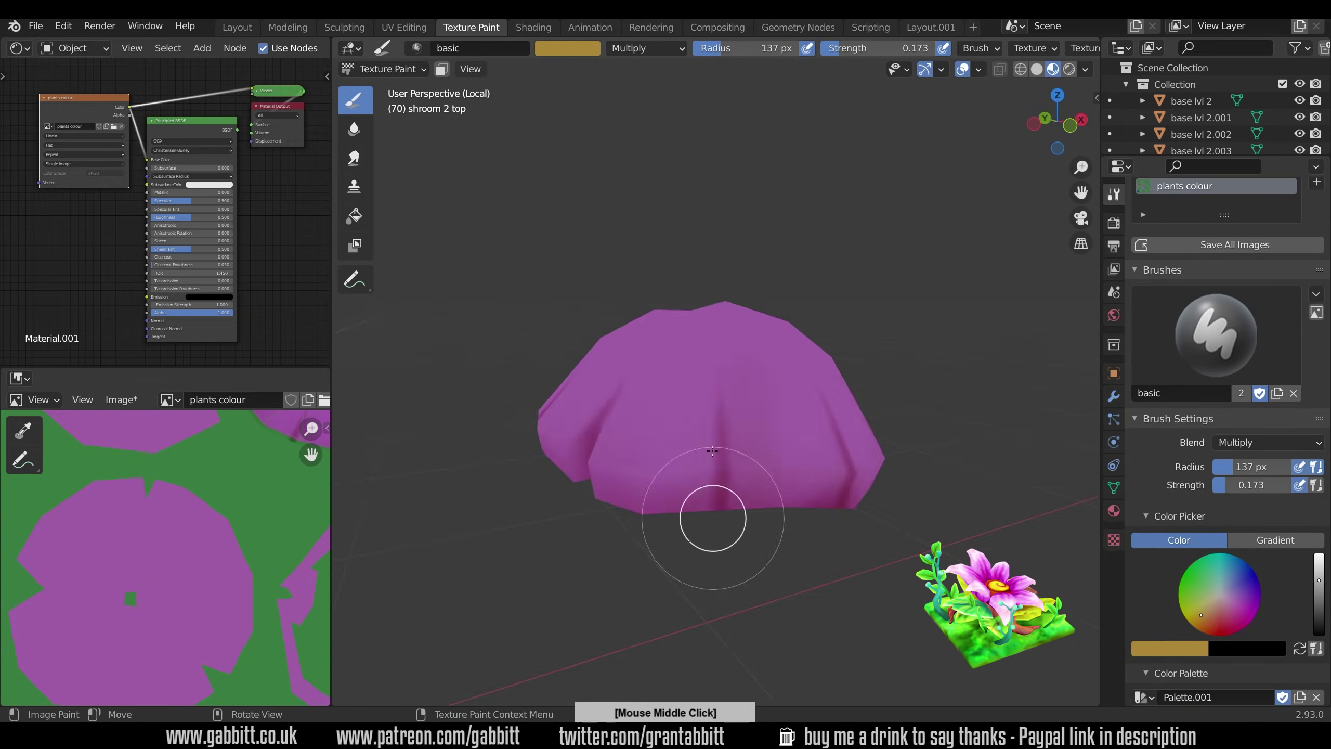
key(KP_Divide)
key(ctrl+z)
mouse_move(832, 445)
middle_down()
mouse_move(669, 555)
mouse_move(758, 512)
mouse_move(773, 587)
mouse_move(936, 362)
mouse_move(566, 288)
mouse_move(1080, 573)
mouse_move(534, 440)
mouse_move(719, 446)
mouse_move(794, 434)
mouse_move(803, 405)
mouse_move(686, 477)
mouse_move(796, 595)
mouse_move(1026, 568)
mouse_move(757, 535)
mouse_move(876, 386)
mouse_move(917, 420)
mouse_move(933, 465)
mouse_move(713, 425)
mouse_move(796, 363)
mouse_move(839, 367)
middle_up()
key(ctrl+z)
key(ctrl+z)
key(ctrl+z)
key(ctrl+z)
Step: Set the brush blend to Color Dodge and paint pink highlights on the cap
scroll(1198, 564, down, 5)
scroll(1205, 367, up, 5)
click(1268, 233)
click(1180, 279)
middle_drag(728, 386, 713, 573)
click(1268, 374)
click(1140, 523)
middle_drag(736, 485, 854, 460)
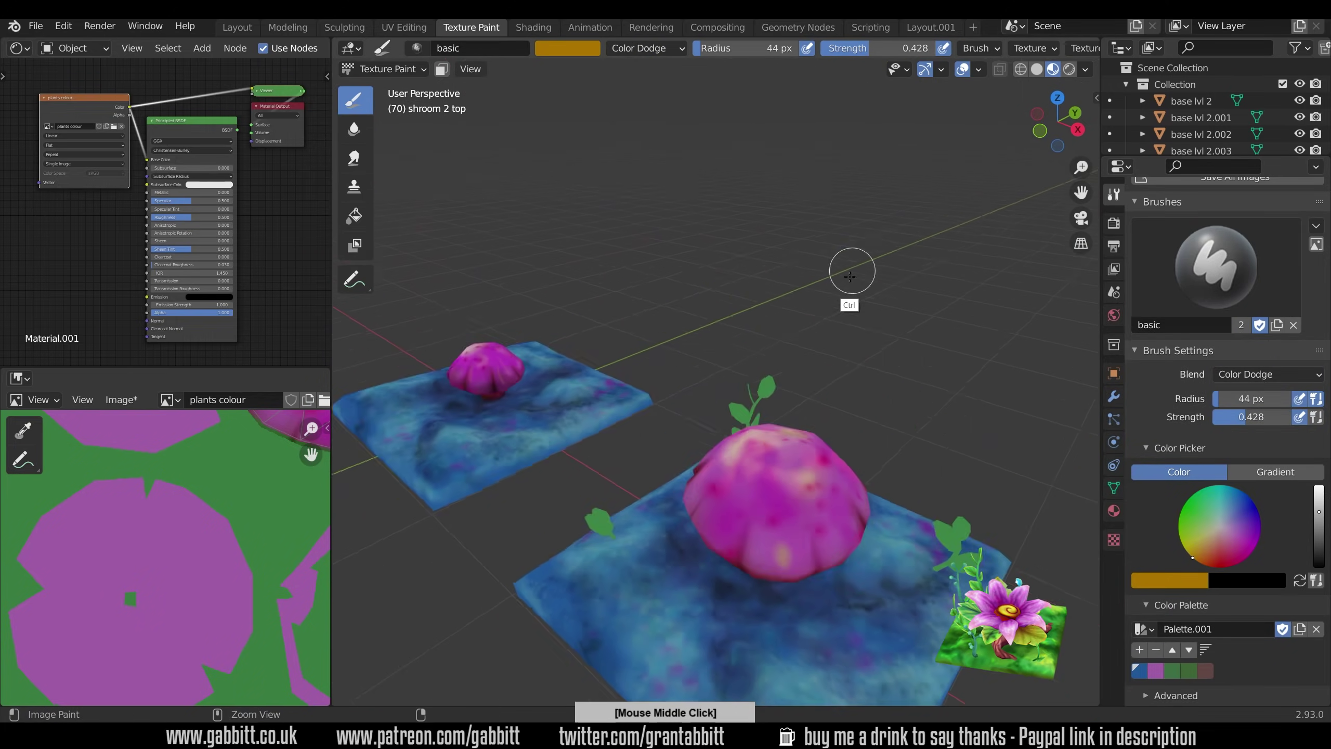
middle_drag(745, 422, 966, 337)
Step: Isolate the cap, paint darker radial streaks in Multiply, and blend them with Smear
key(KP_Divide)
click(1268, 374)
click(1163, 430)
mouse_move(1163, 430)
middle_down()
mouse_move(742, 283)
mouse_move(710, 368)
middle_up()
click(354, 157)
key(f)
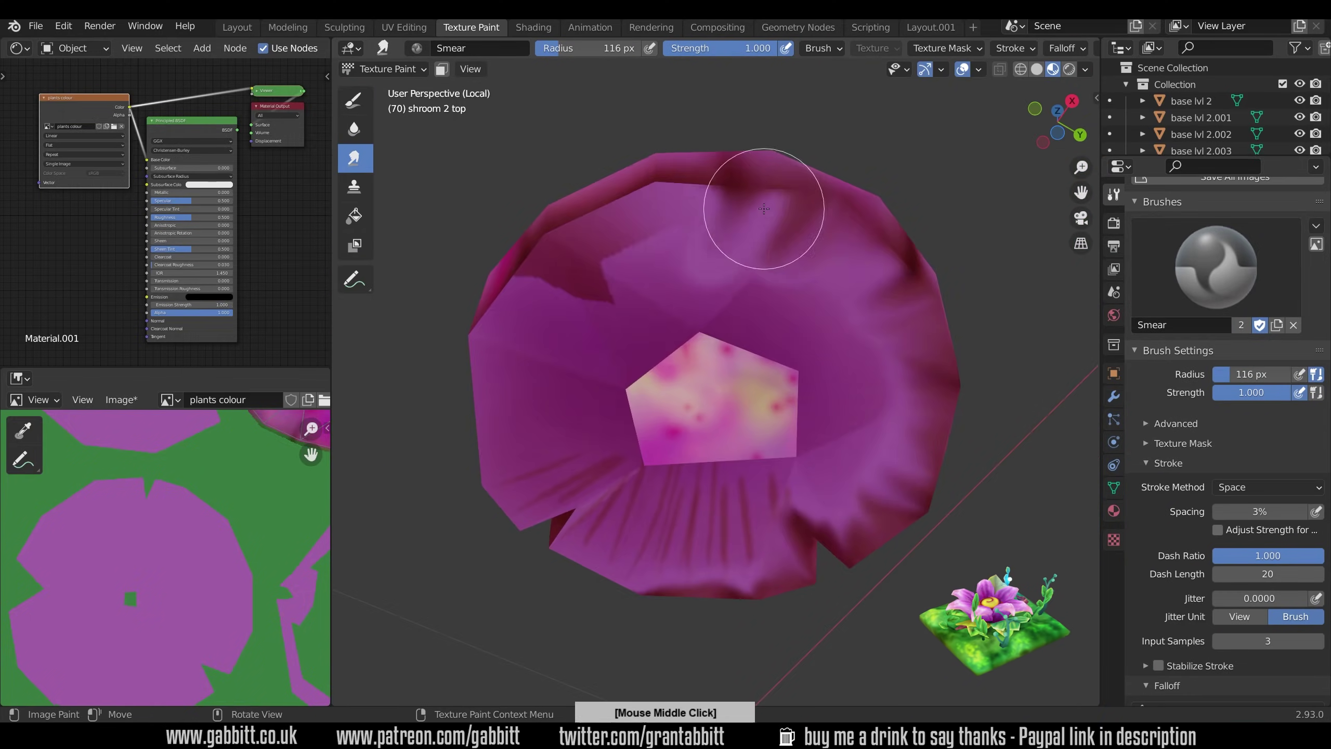
middle_drag(669, 287, 593, 362)
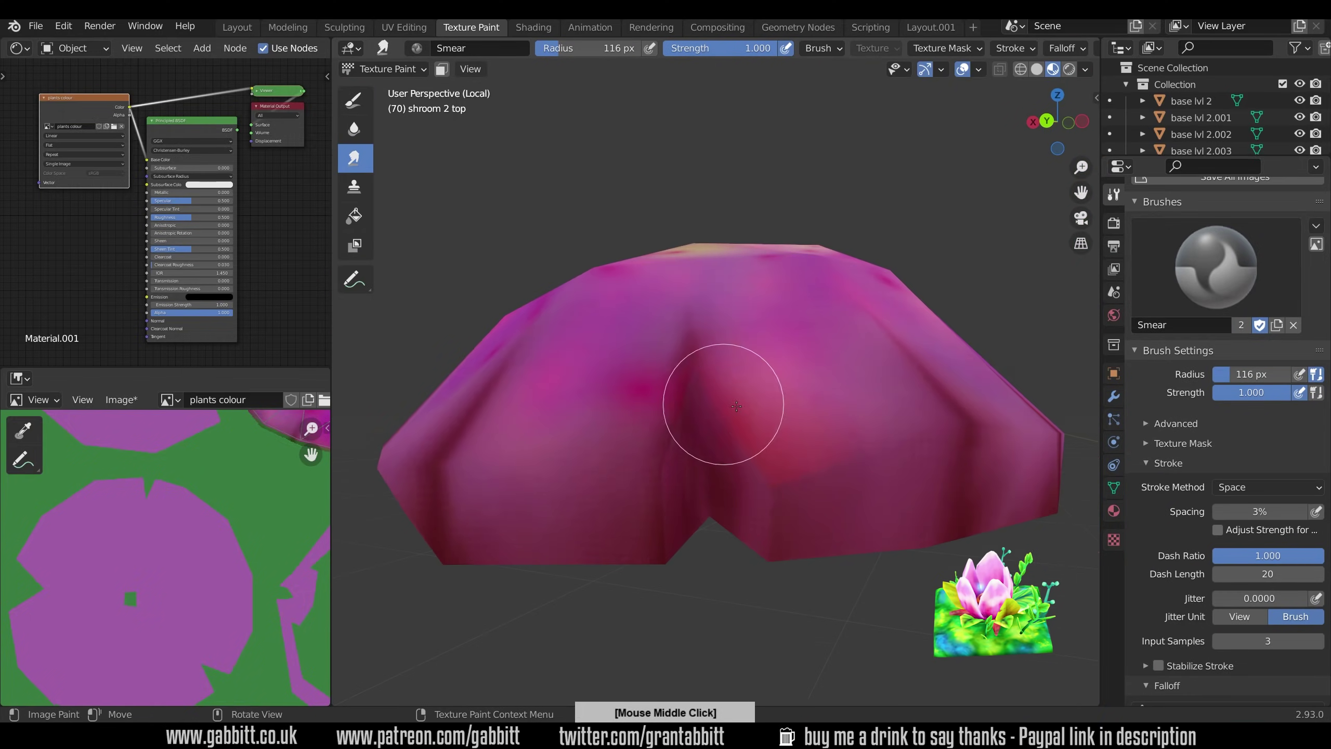
key(shift+space)
middle_drag(708, 508, 785, 347)
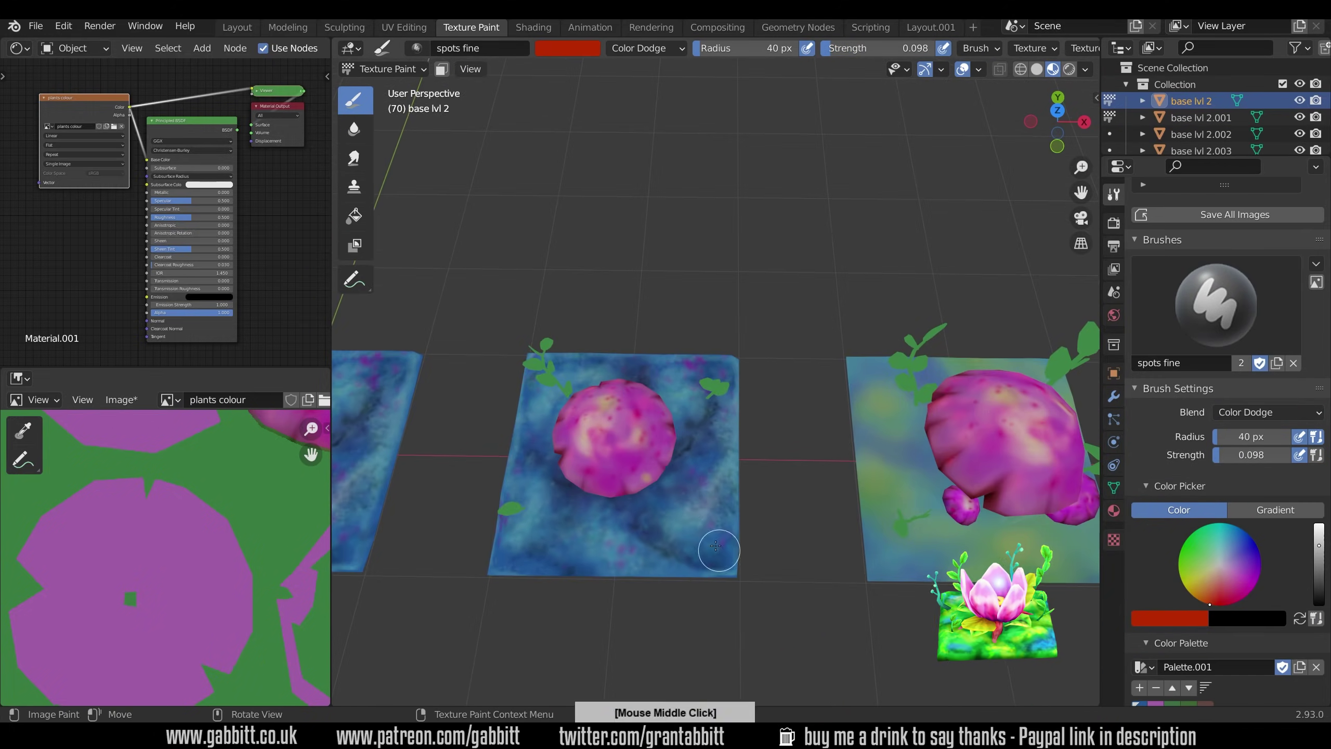
Step: Dab fine spots over the base lvl 2 mushroom cap from several angles
middle_drag(717, 546, 786, 603)
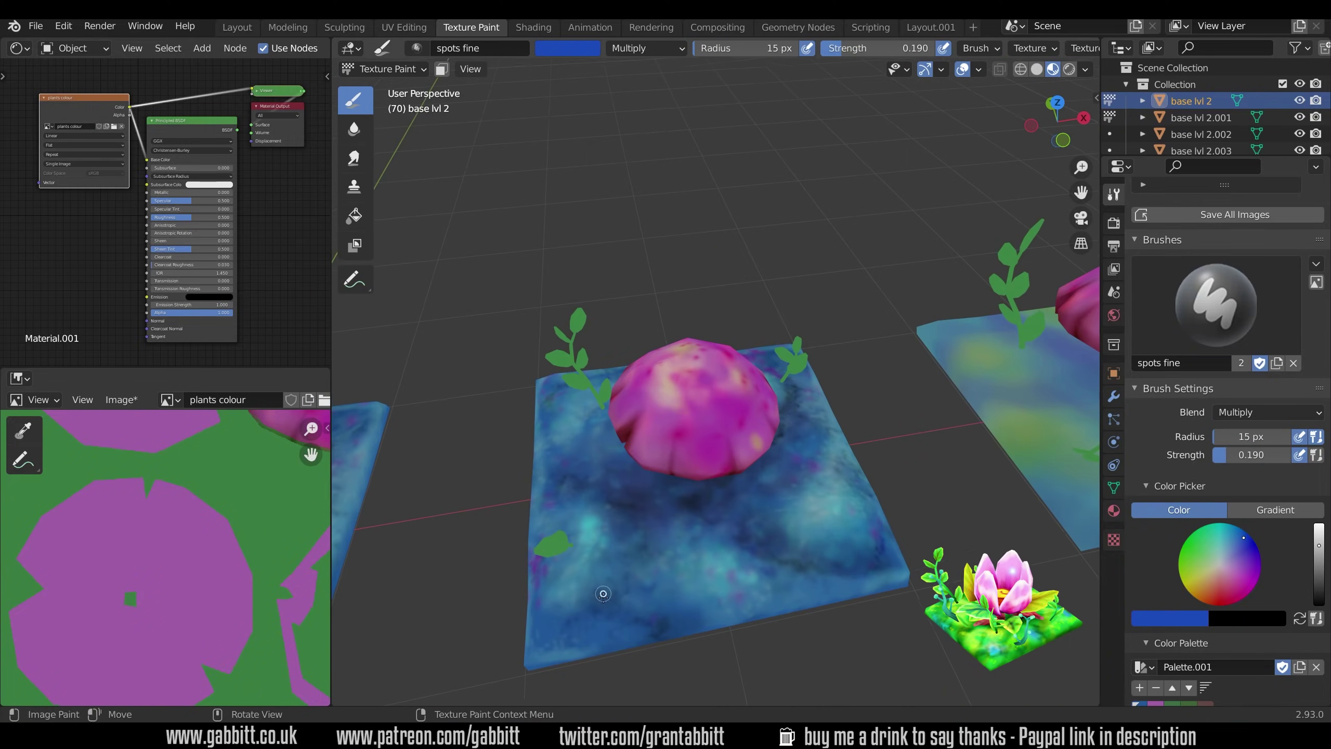
mouse_move(697, 556)
middle_down()
mouse_move(717, 503)
mouse_move(727, 568)
mouse_move(636, 449)
middle_up()
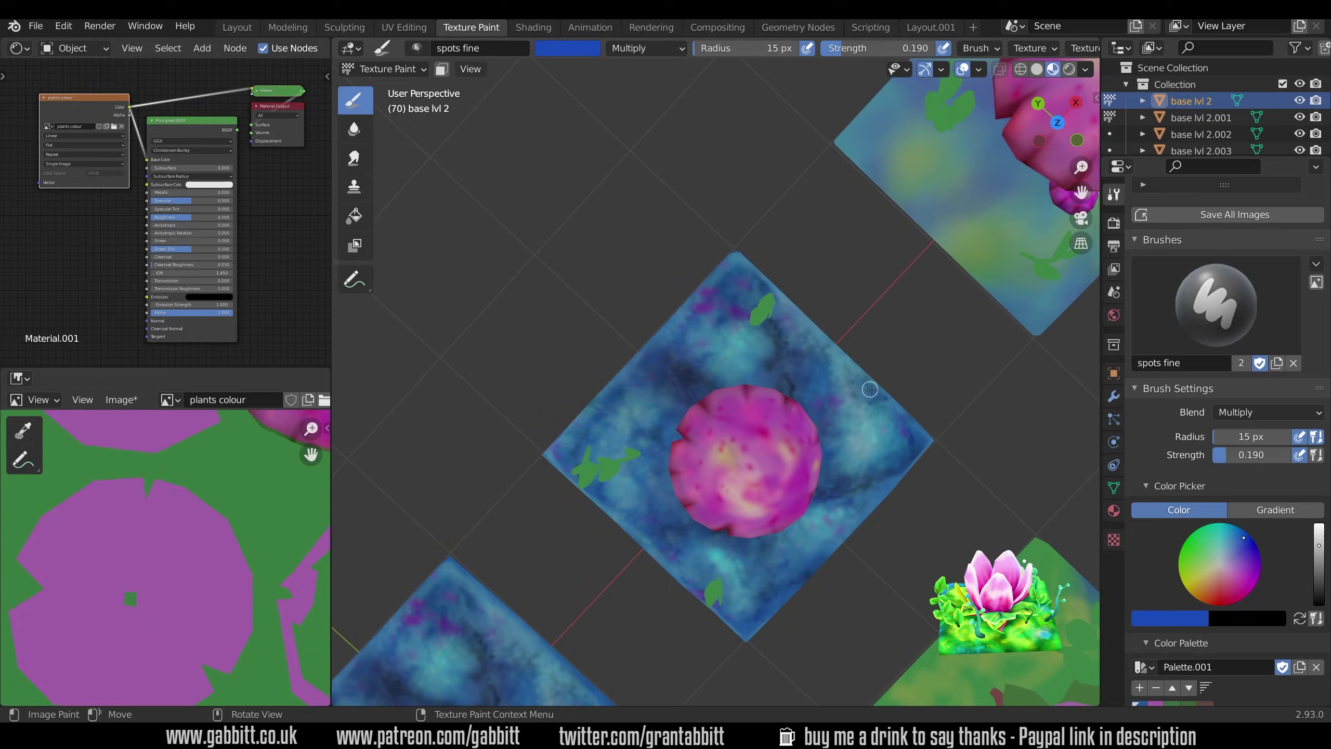
middle_drag(835, 380, 806, 486)
scroll(1256, 544, up, 5)
scroll(1207, 616, down, 4)
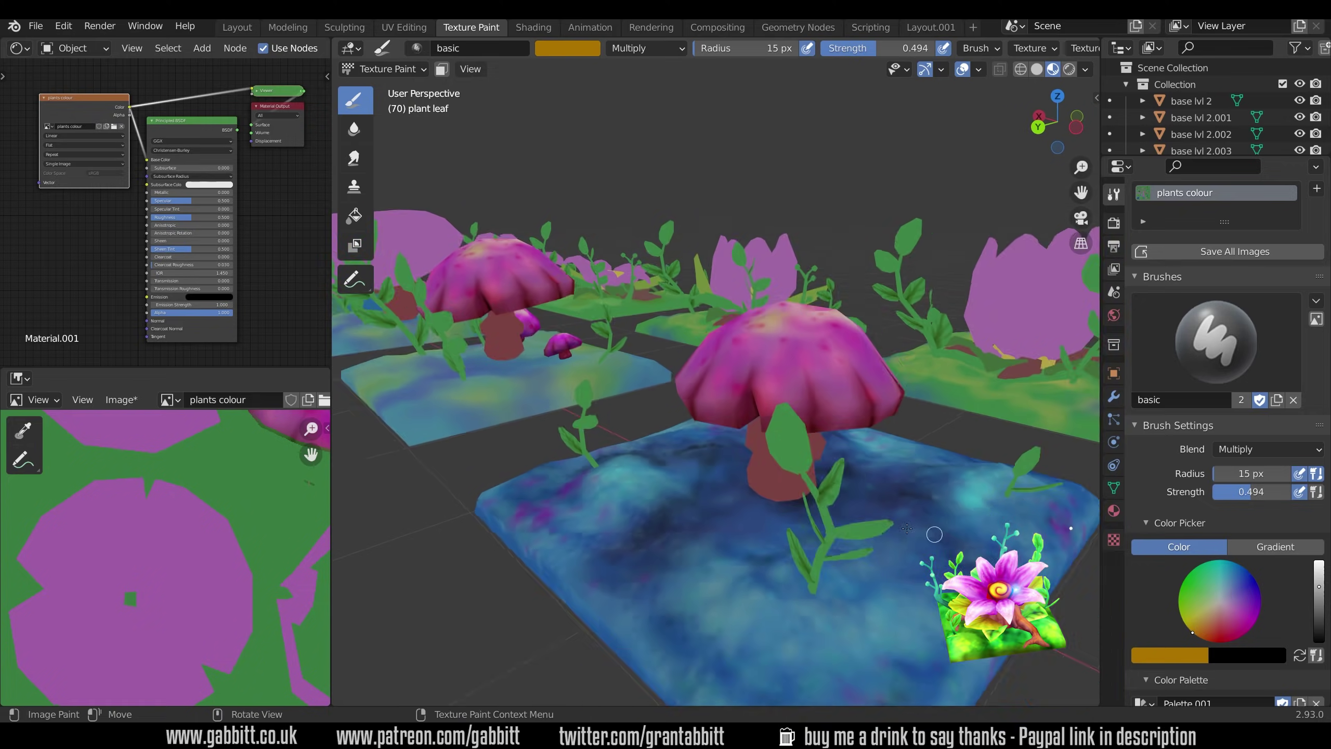
middle_drag(759, 472, 830, 487)
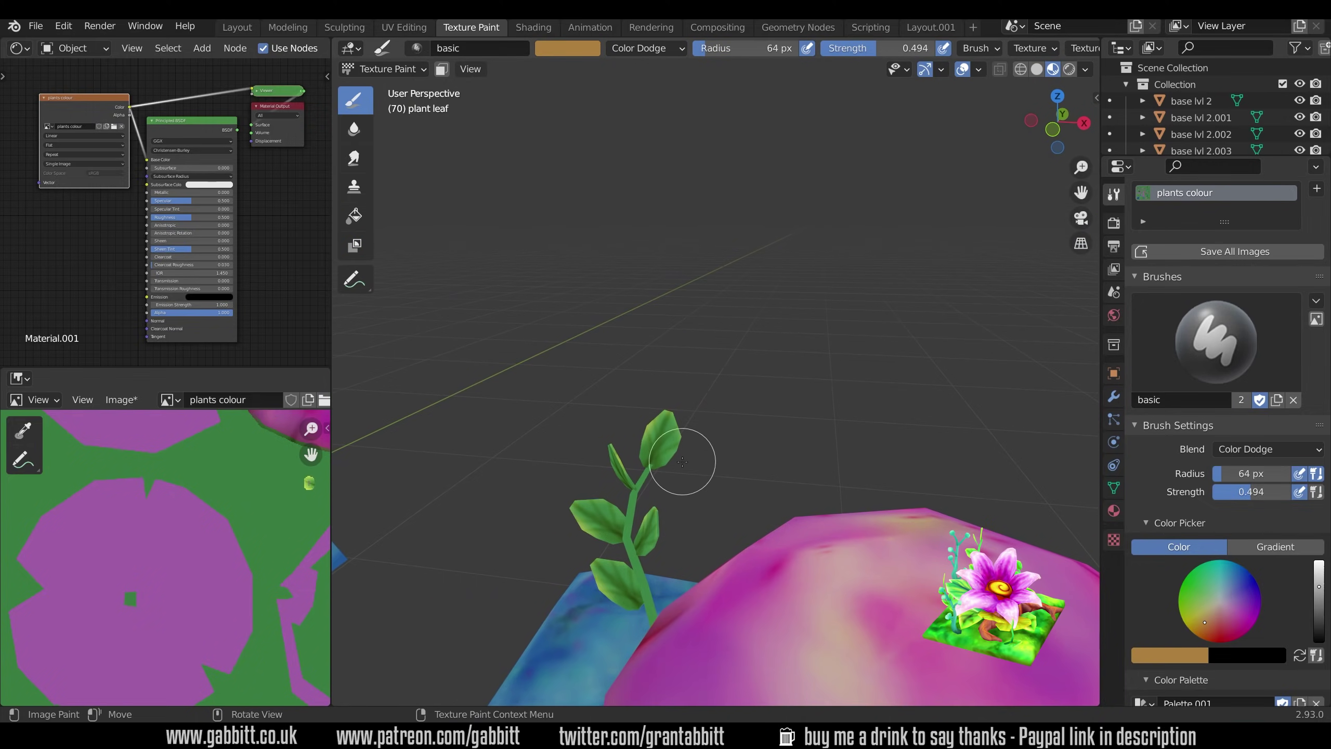
middle_drag(682, 461, 691, 445)
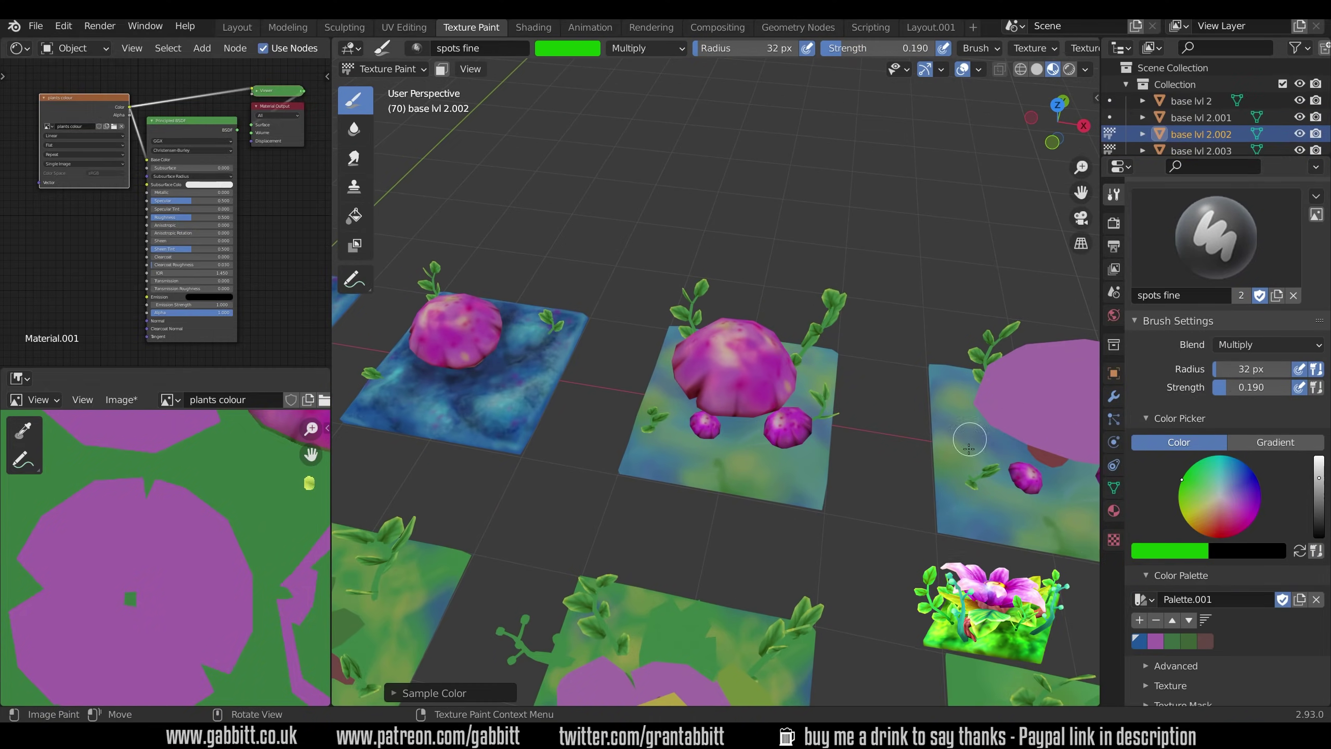
Step: Sample the ground colour and start painting moss on the base lvl 2.002 tile
middle_drag(741, 504, 770, 493)
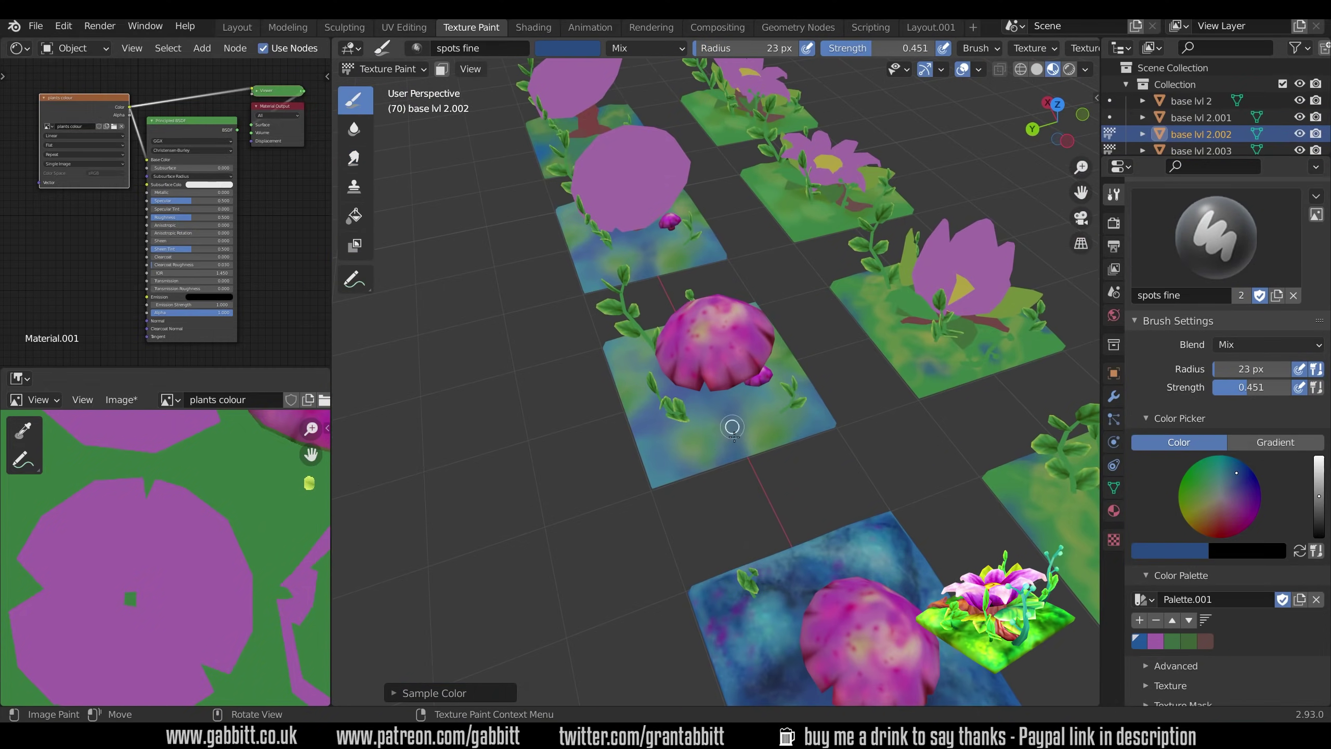
middle_drag(732, 427, 771, 456)
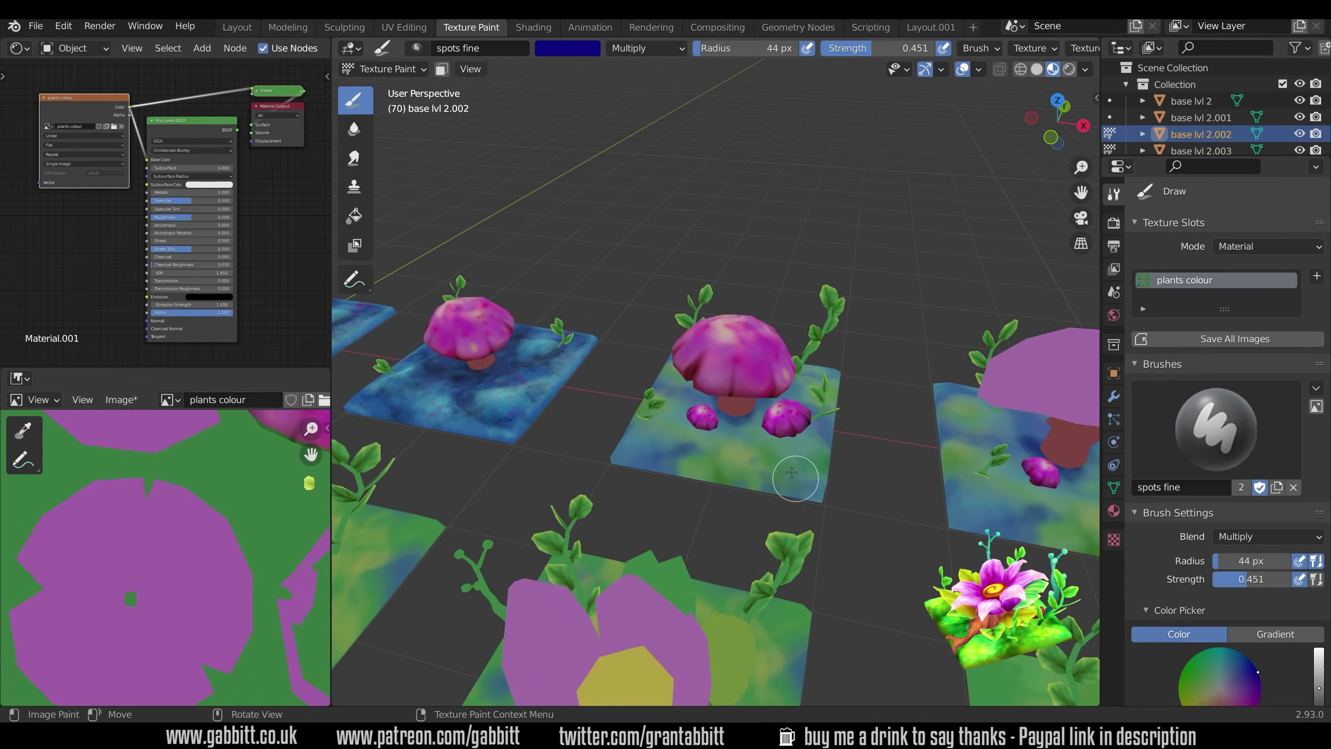
mouse_move(733, 506)
middle_down()
mouse_move(752, 494)
mouse_move(785, 550)
mouse_move(707, 526)
mouse_move(760, 545)
middle_up()
key(s)
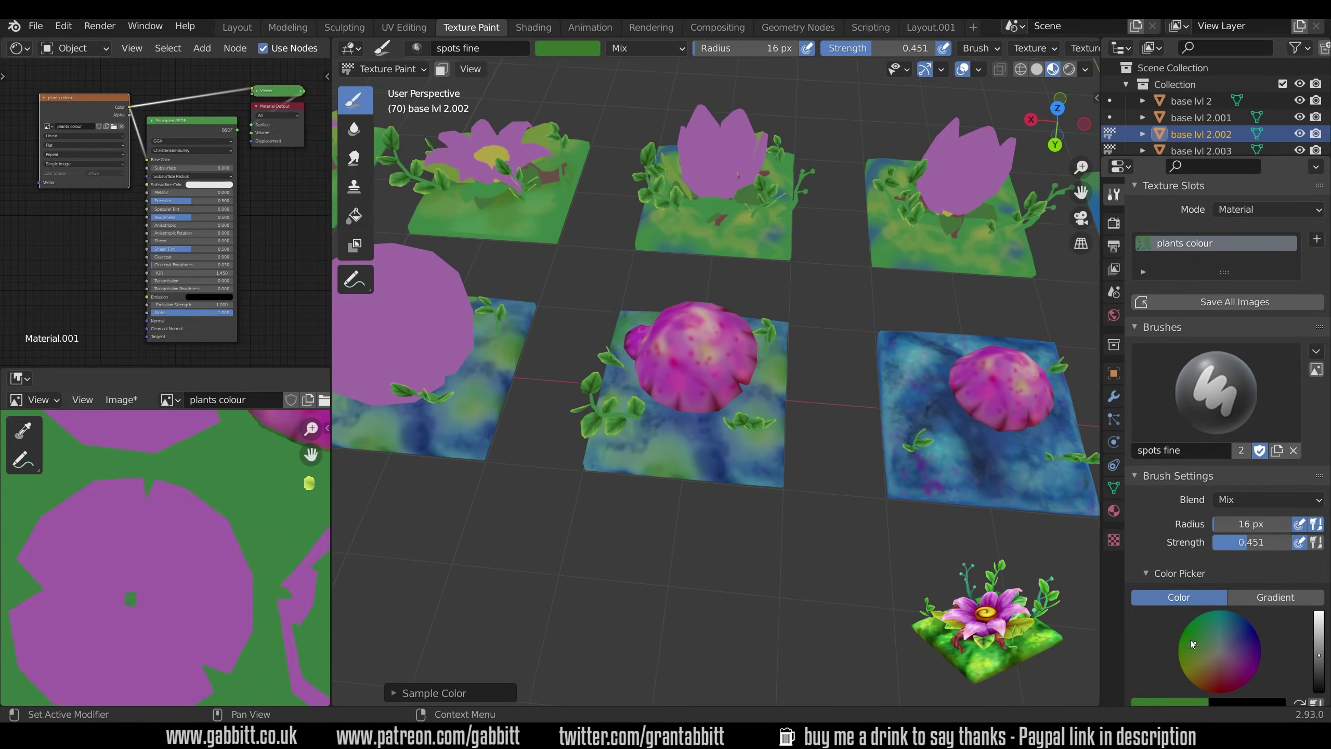
middle_drag(713, 457, 731, 464)
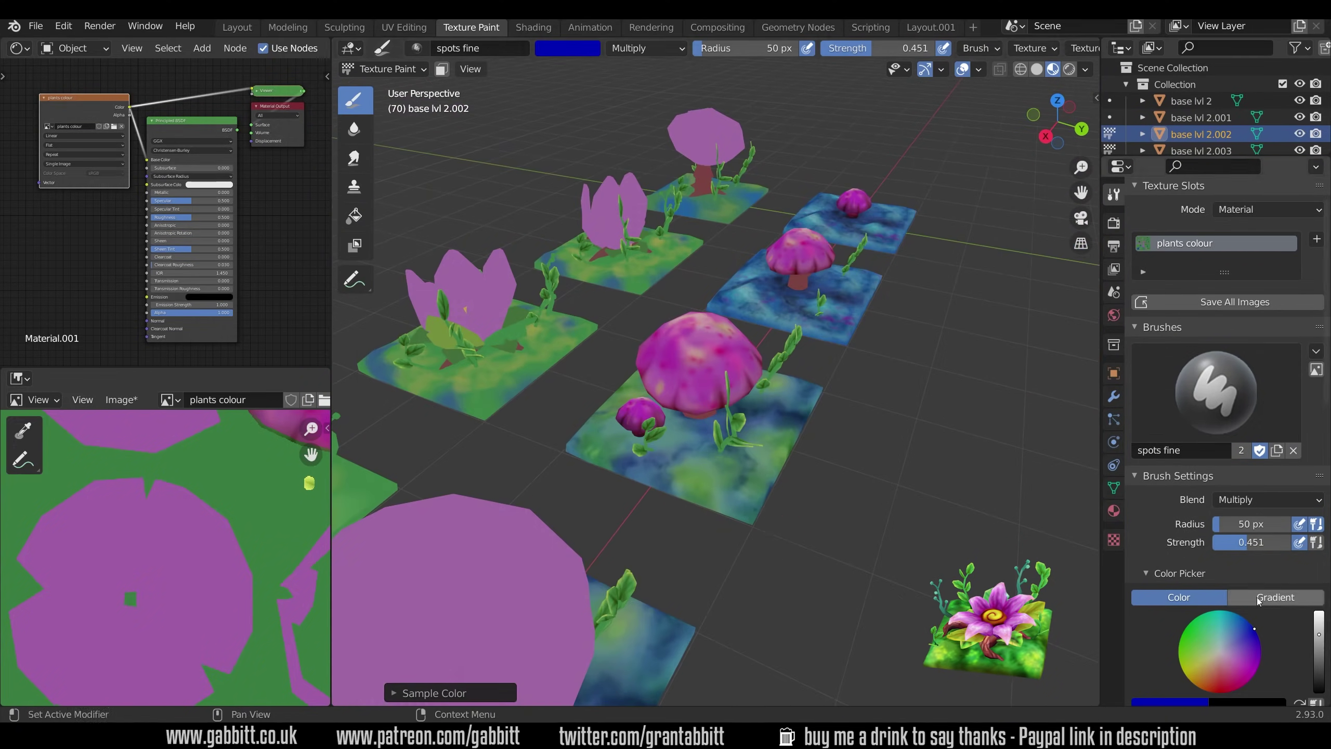
mouse_move(773, 519)
middle_down()
mouse_move(728, 478)
mouse_move(761, 535)
middle_up()
Step: Paint green moss patches in Mix, then lighter green strokes in Color Dodge
click(1268, 499)
click(1268, 247)
click(1196, 630)
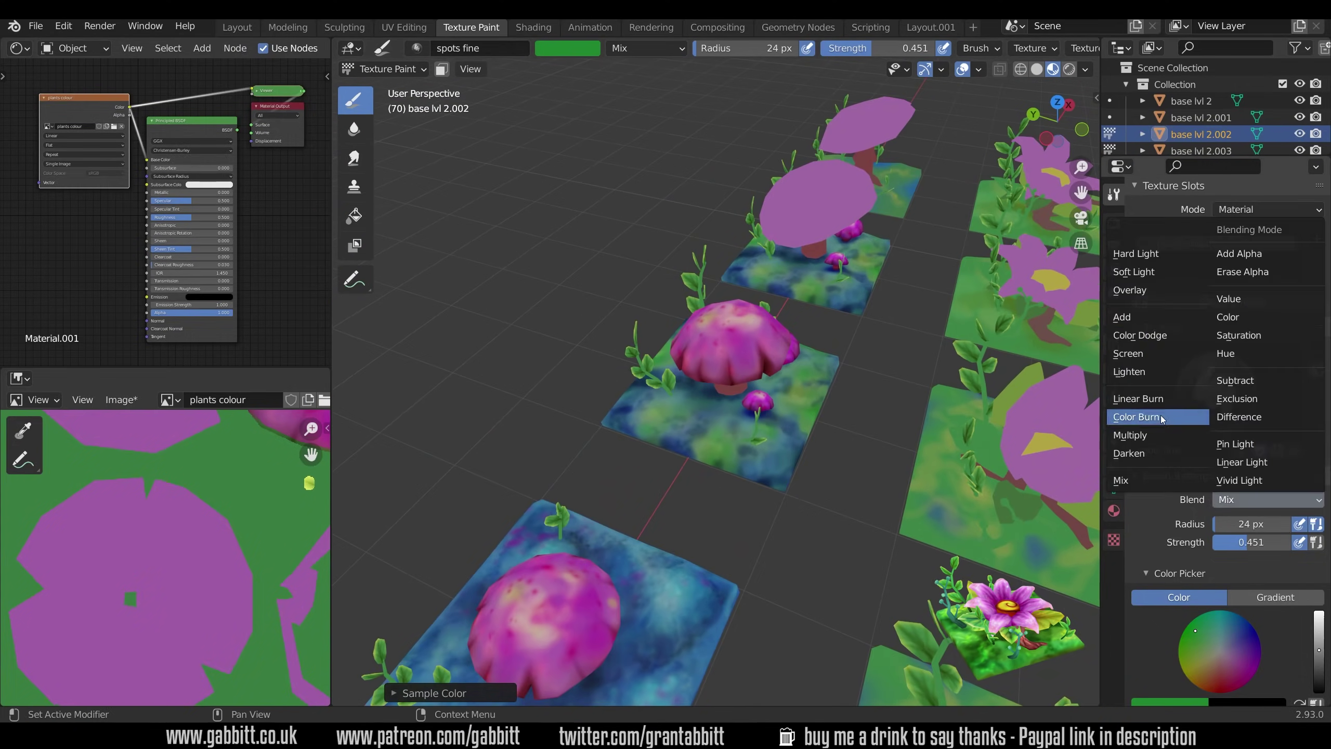
click(1158, 420)
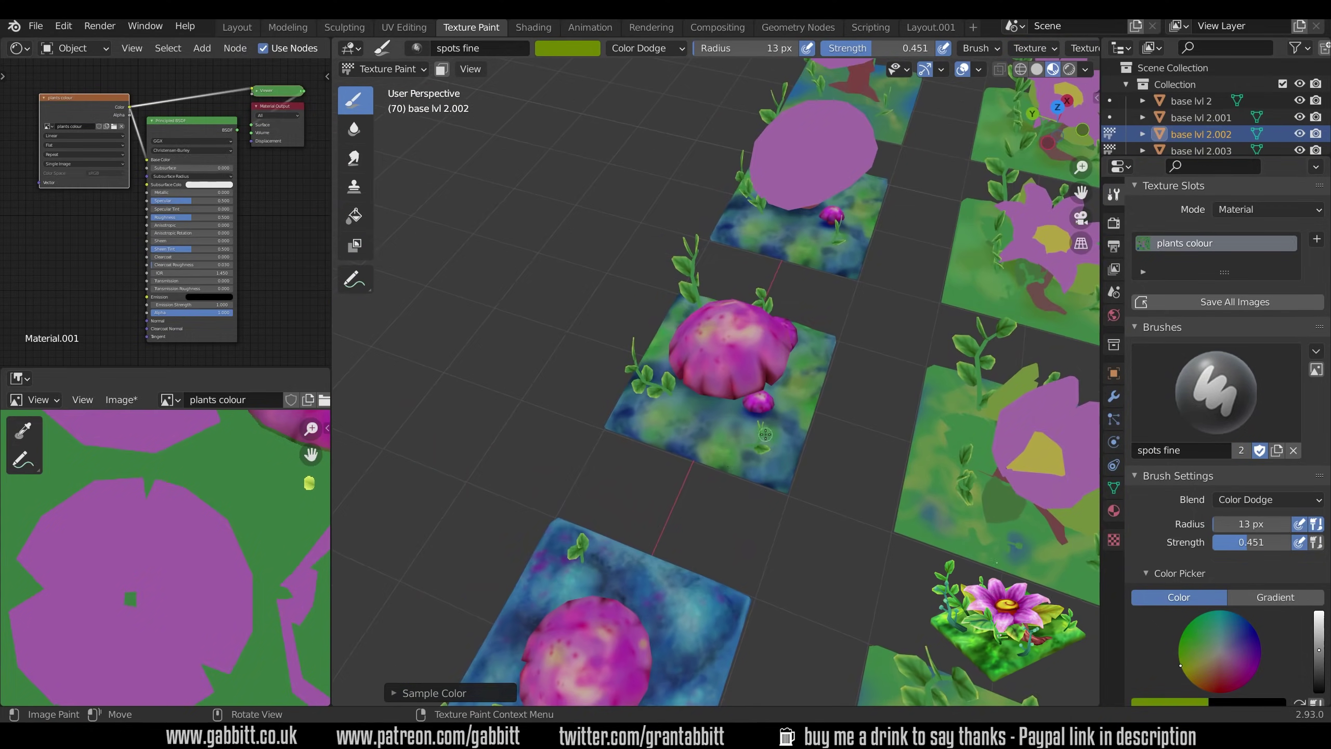
middle_drag(676, 498, 691, 479)
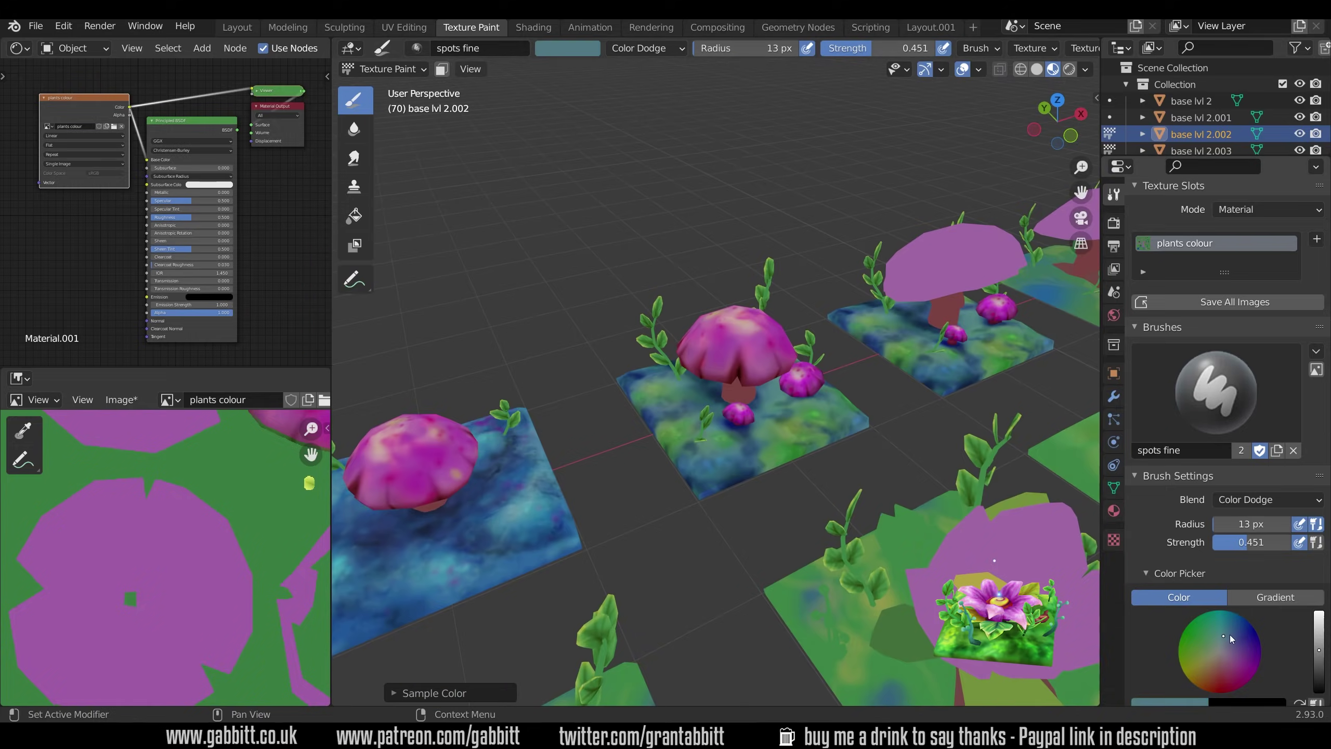
drag(1307, 627, 1307, 619)
middle_drag(734, 472, 665, 453)
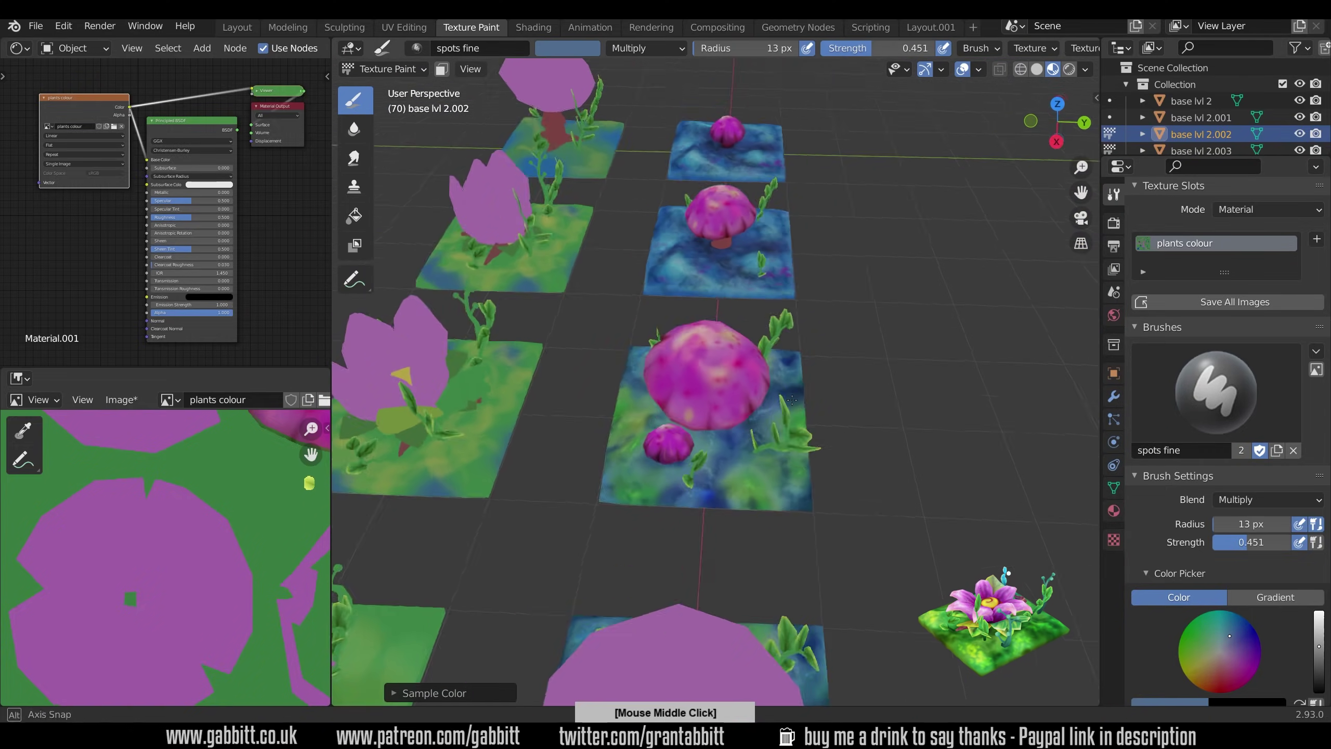
middle_drag(735, 410, 777, 494)
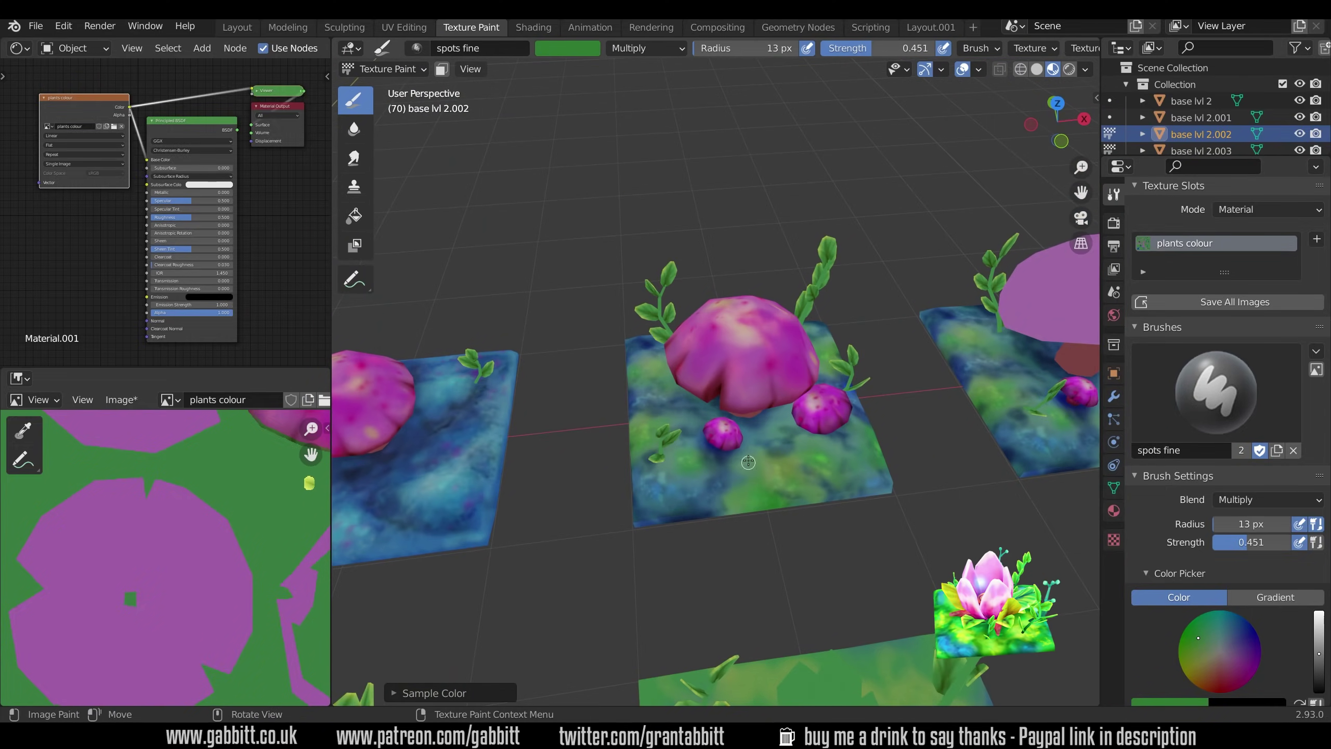
mouse_move(663, 501)
middle_down()
mouse_move(773, 550)
mouse_move(708, 565)
middle_up()
Step: Soften the moss with Smear, then set the brush blending to Multiply for base lvl 2
key(shift+space)
middle_drag(673, 465, 751, 499)
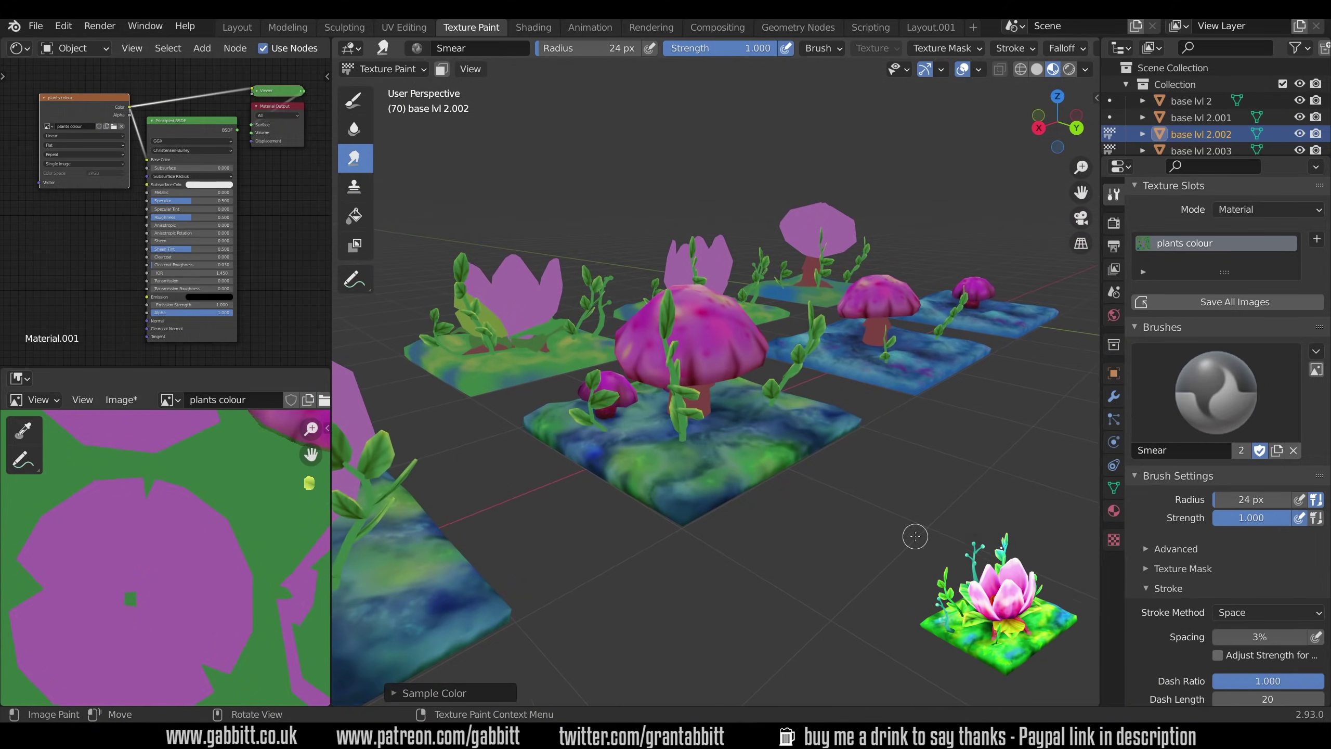
key(ctrl+z)
click(1250, 536)
click(1247, 501)
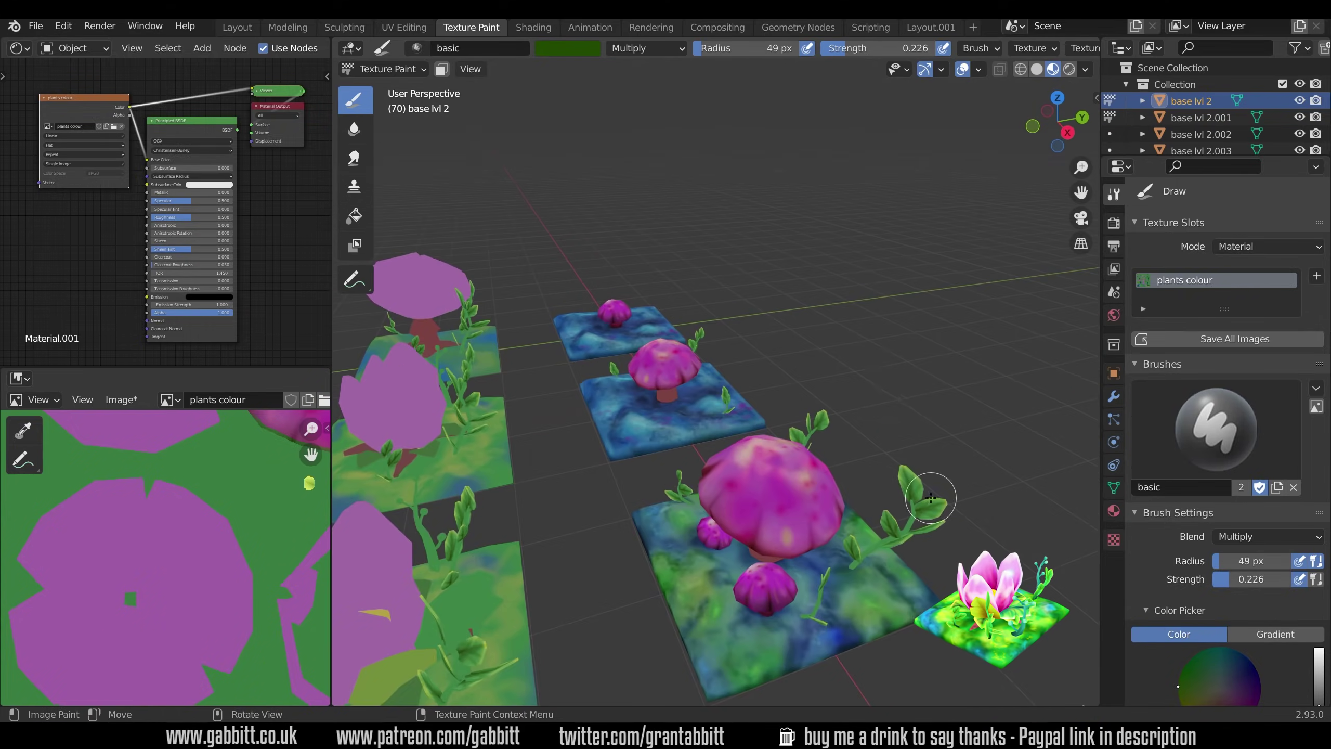
Step: Set the blend to Color Dodge and dab pale glowing spots on the small mushroom caps
key(ctrl+Tab)
middle_drag(787, 476, 776, 509)
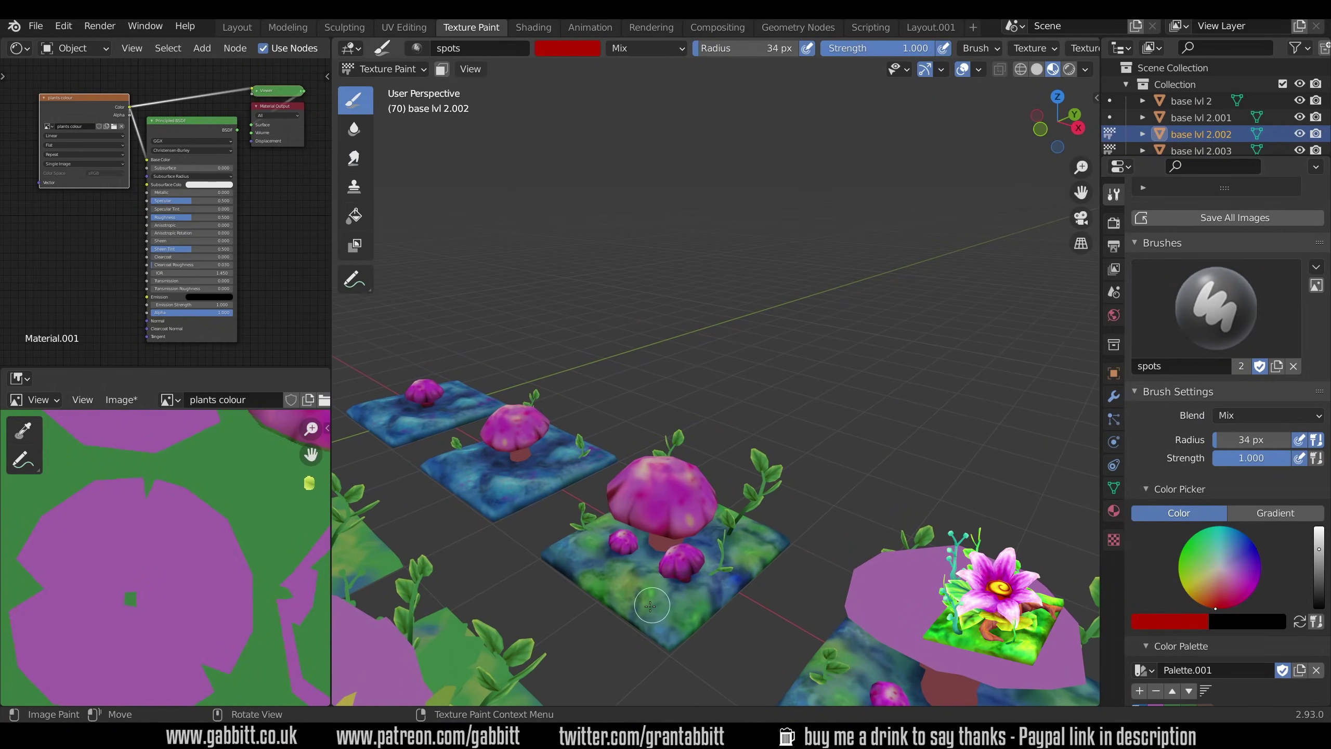
click(1268, 415)
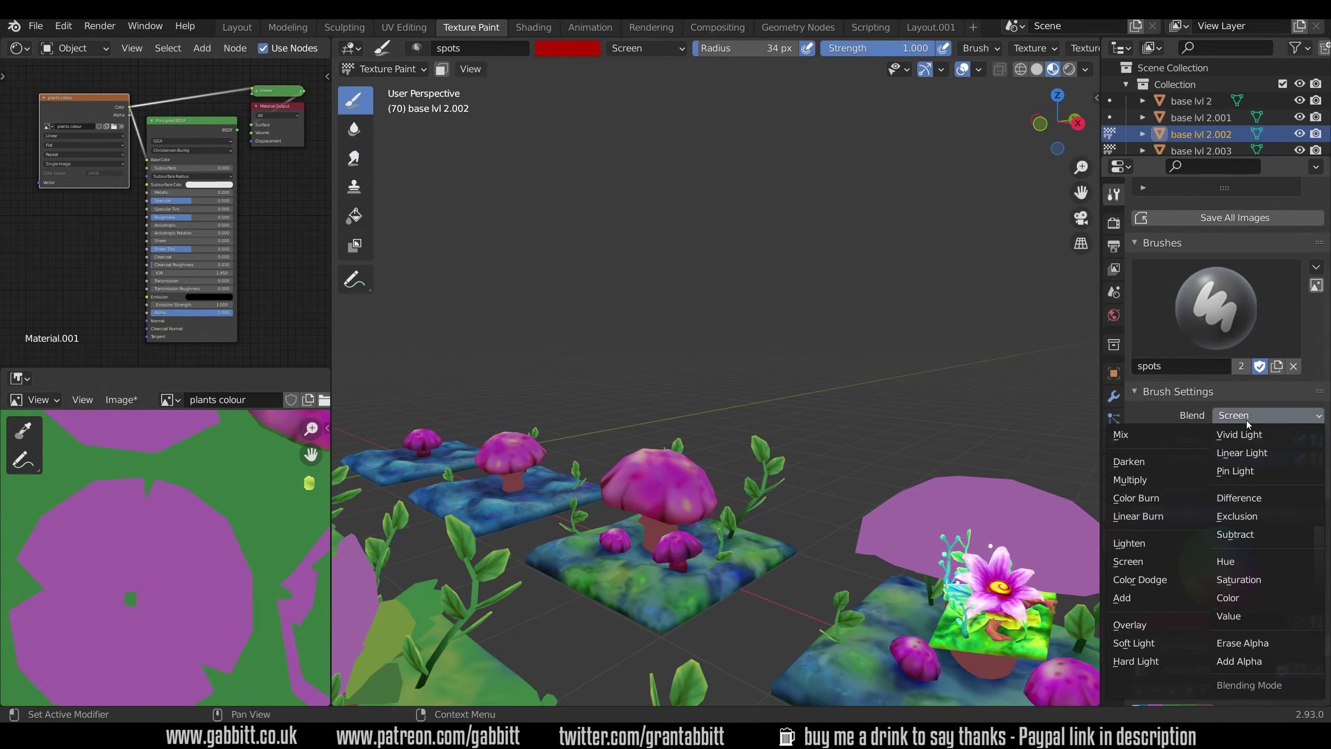
click(1153, 524)
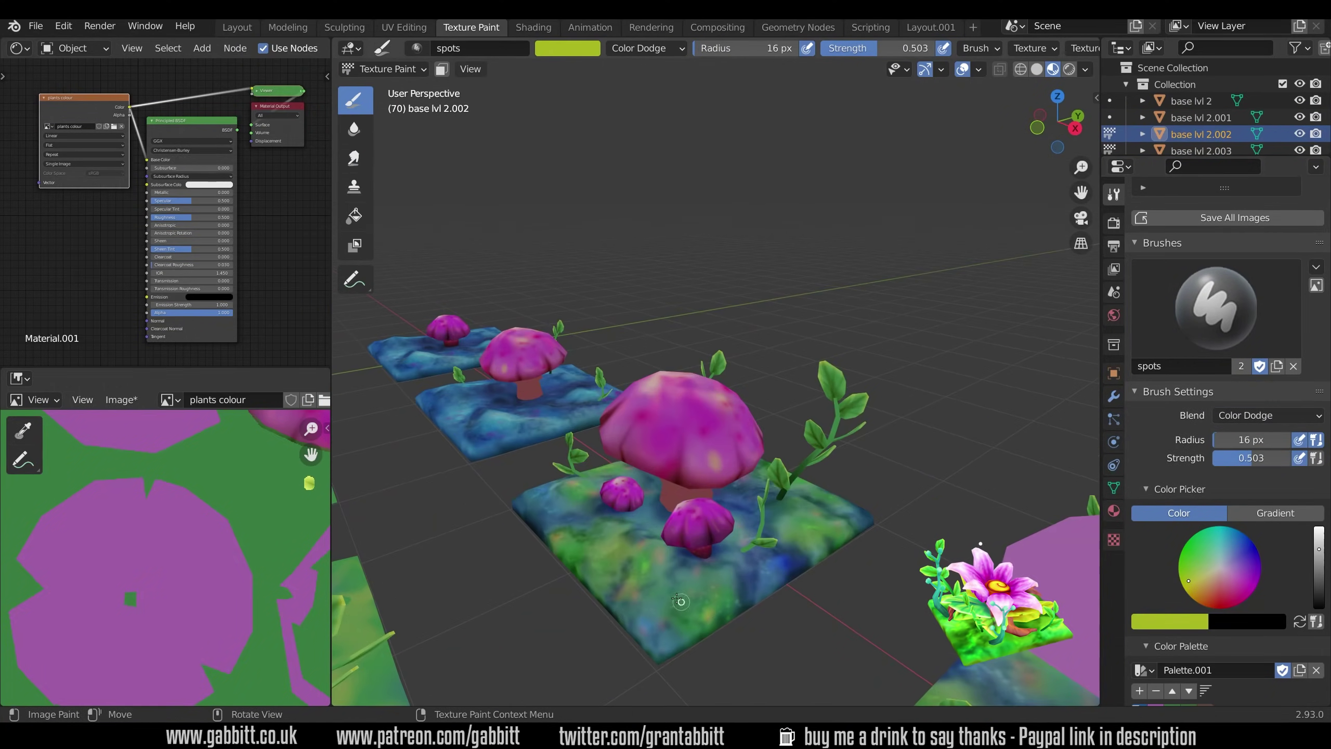
middle_drag(680, 602, 733, 577)
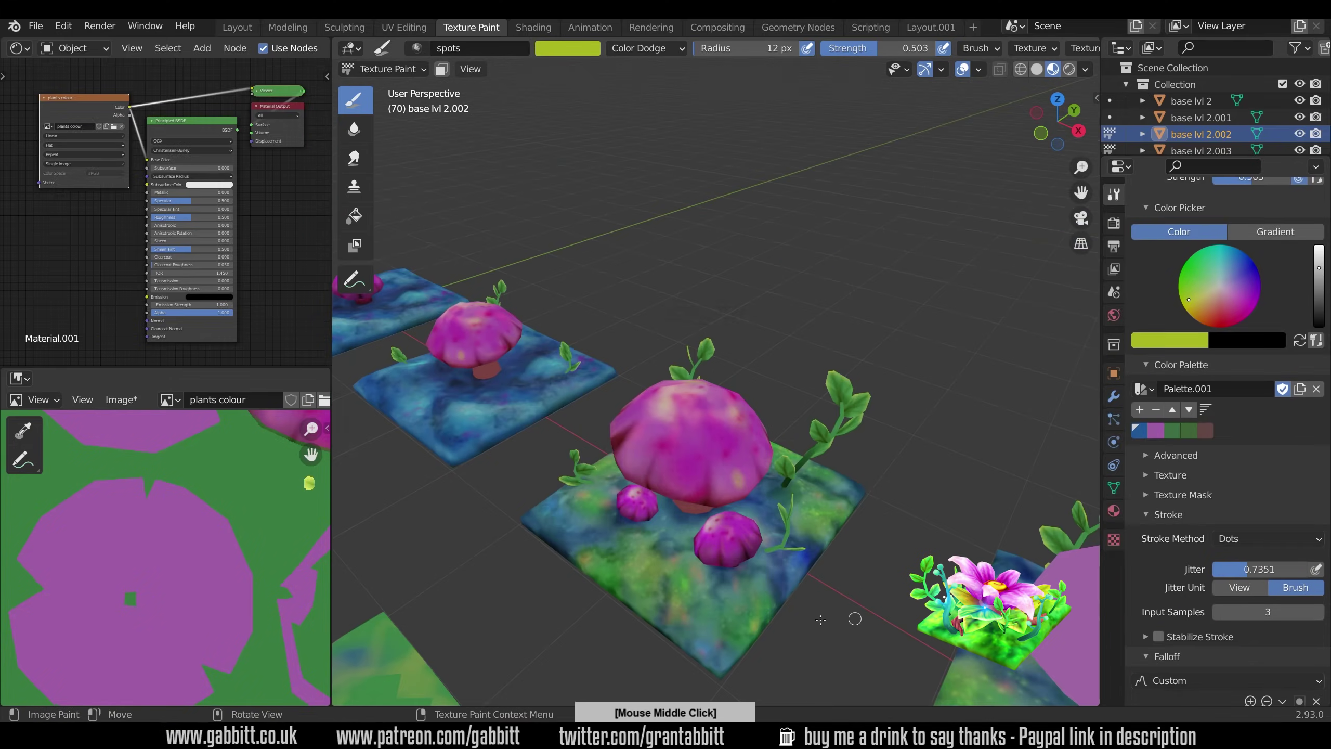
middle_drag(786, 619, 842, 642)
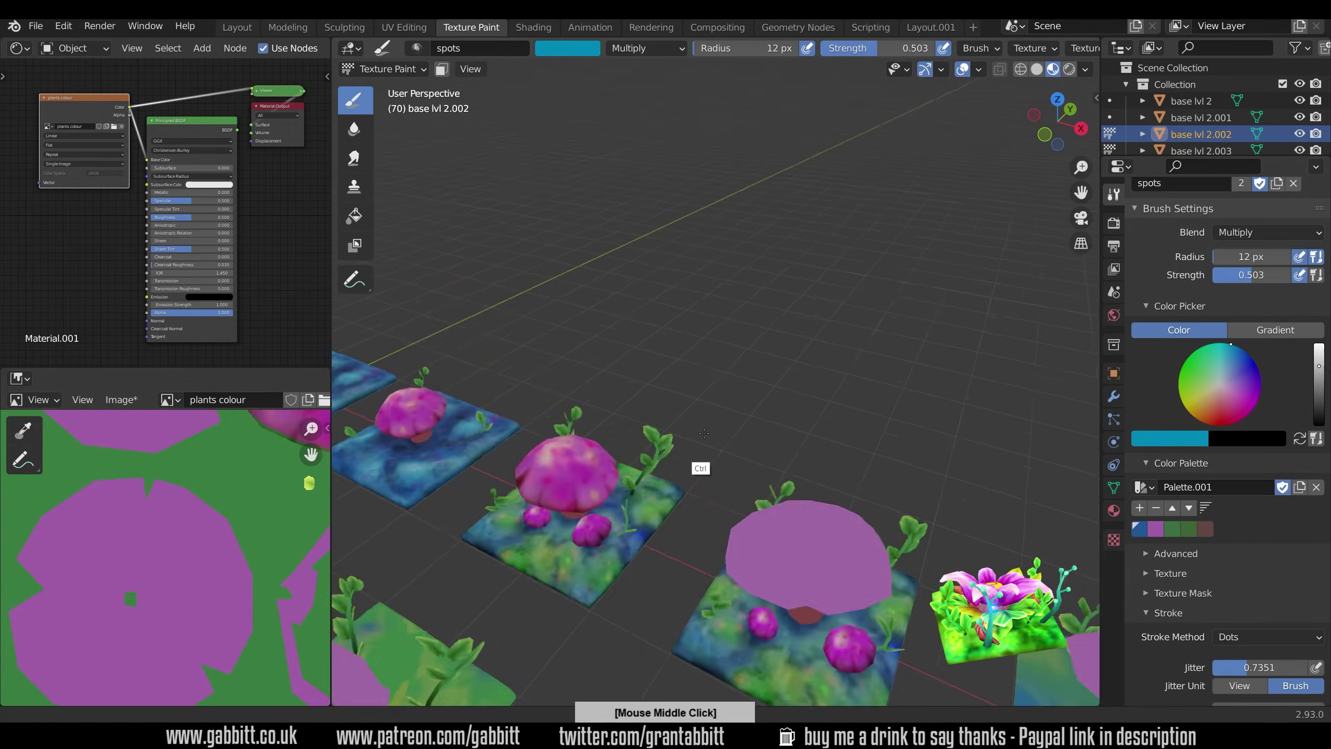
mouse_move(708, 524)
middle_down()
mouse_move(765, 535)
mouse_move(648, 482)
middle_up()
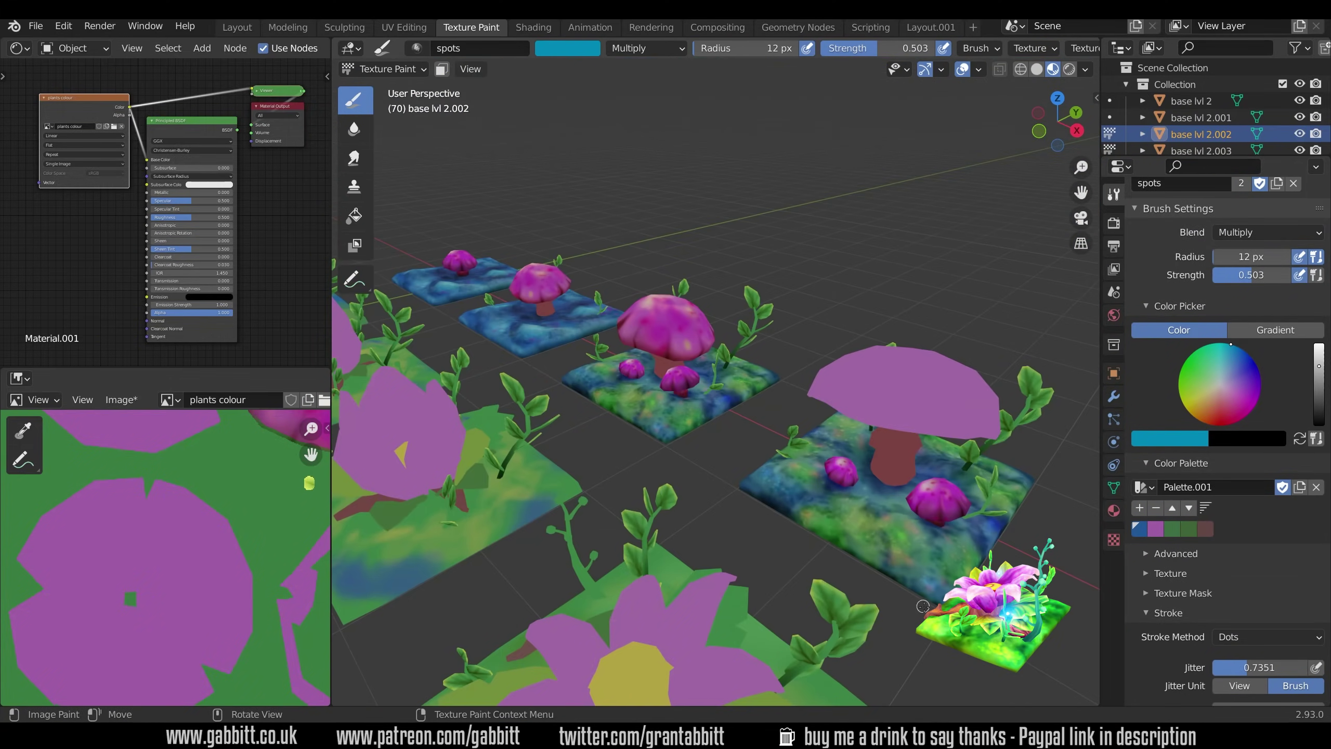
Step: Switch to the 'spots fine' brush and dot the larger mushroom cap with pale spots
click(1268, 232)
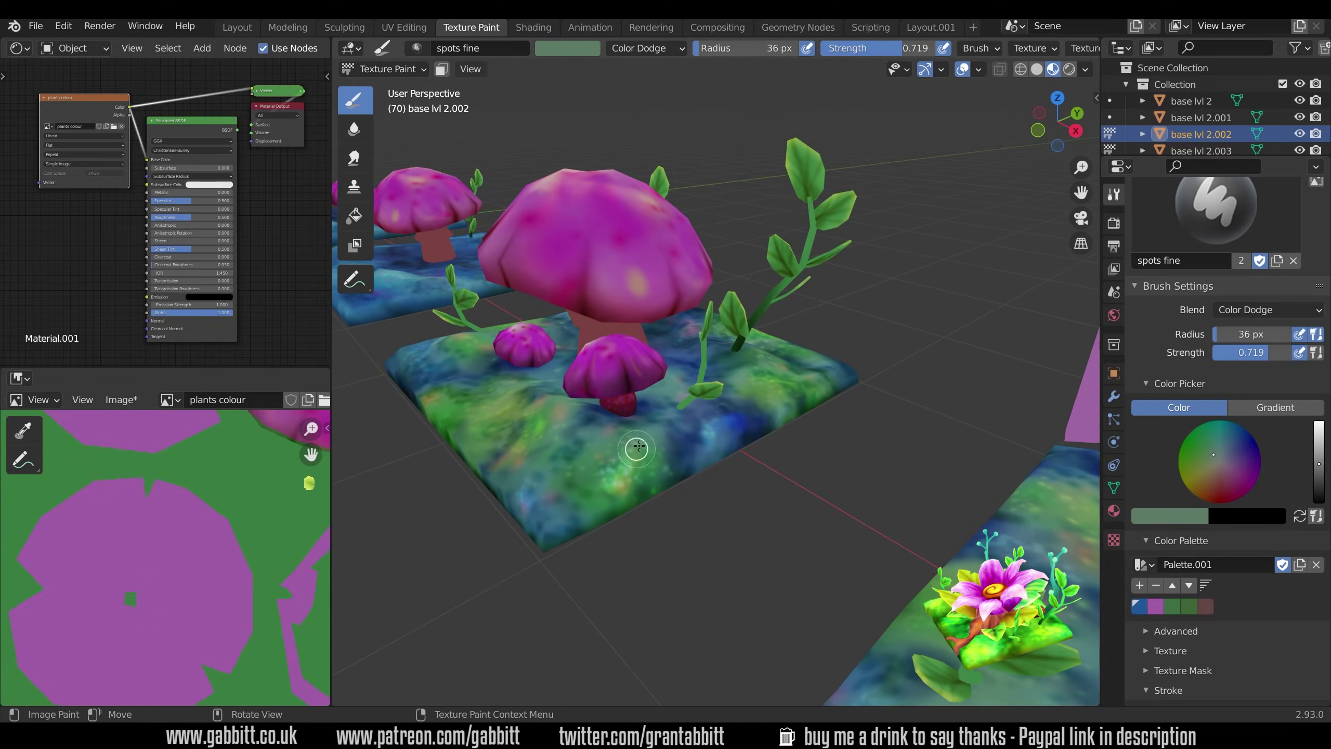
middle_drag(636, 448, 910, 449)
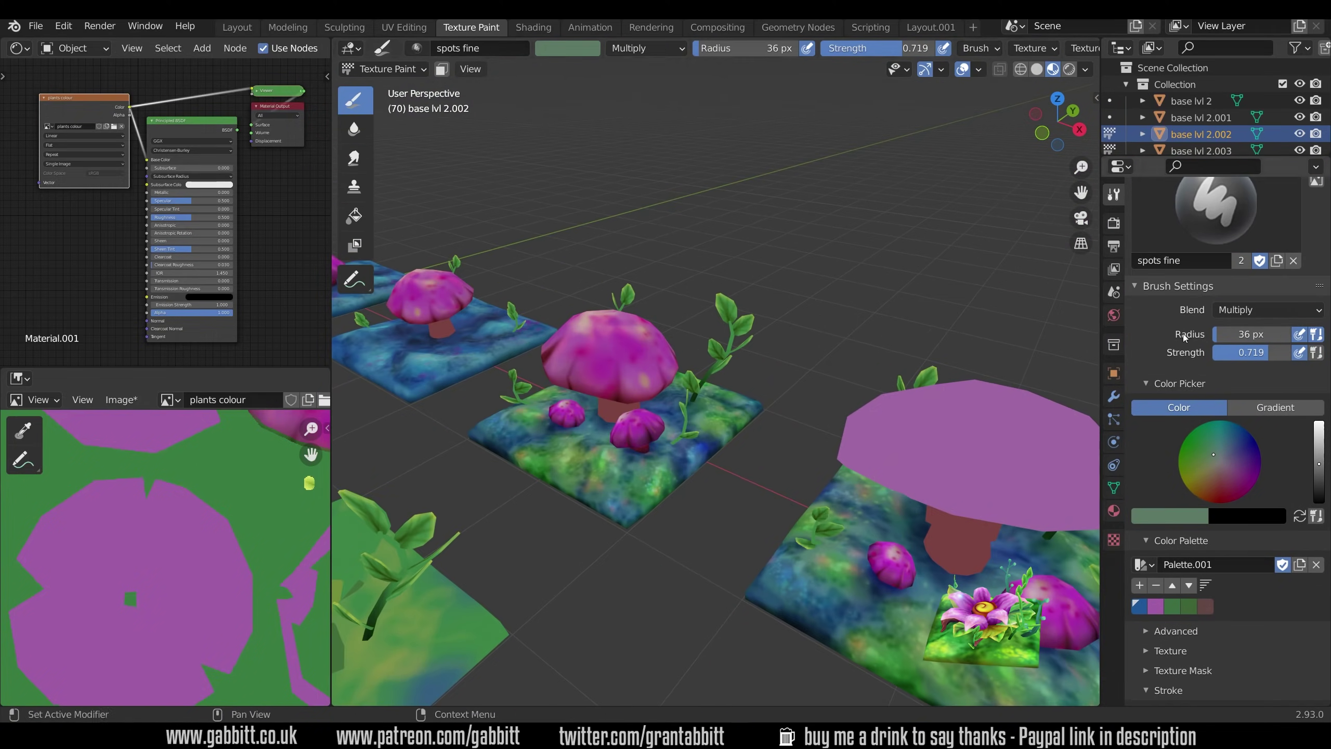
middle_drag(697, 532, 829, 493)
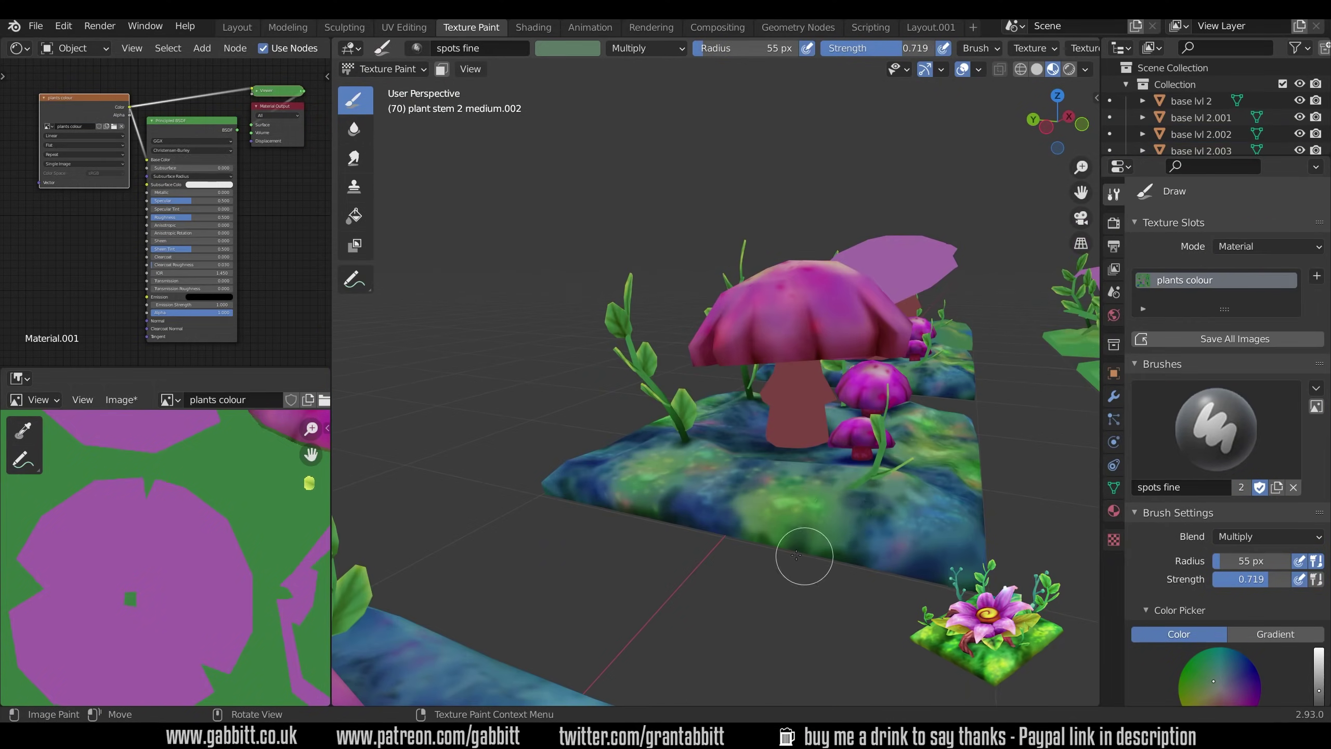
mouse_move(796, 553)
middle_down()
mouse_move(722, 390)
mouse_move(885, 565)
mouse_move(839, 419)
middle_up()
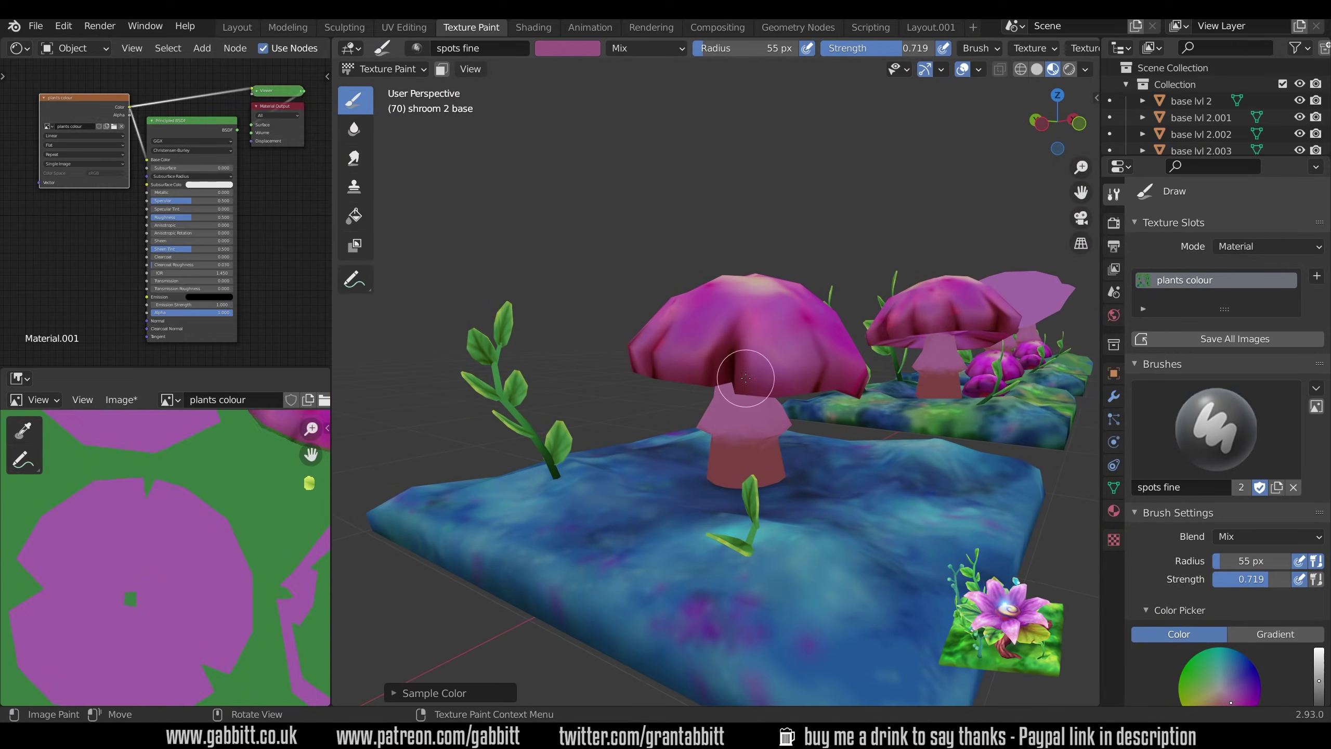
Step: Sample a dark brownish red and shade the mushroom stem with a 32 px brush
key(ctrl+Tab)
key(Escape)
scroll(730, 295, up, 5)
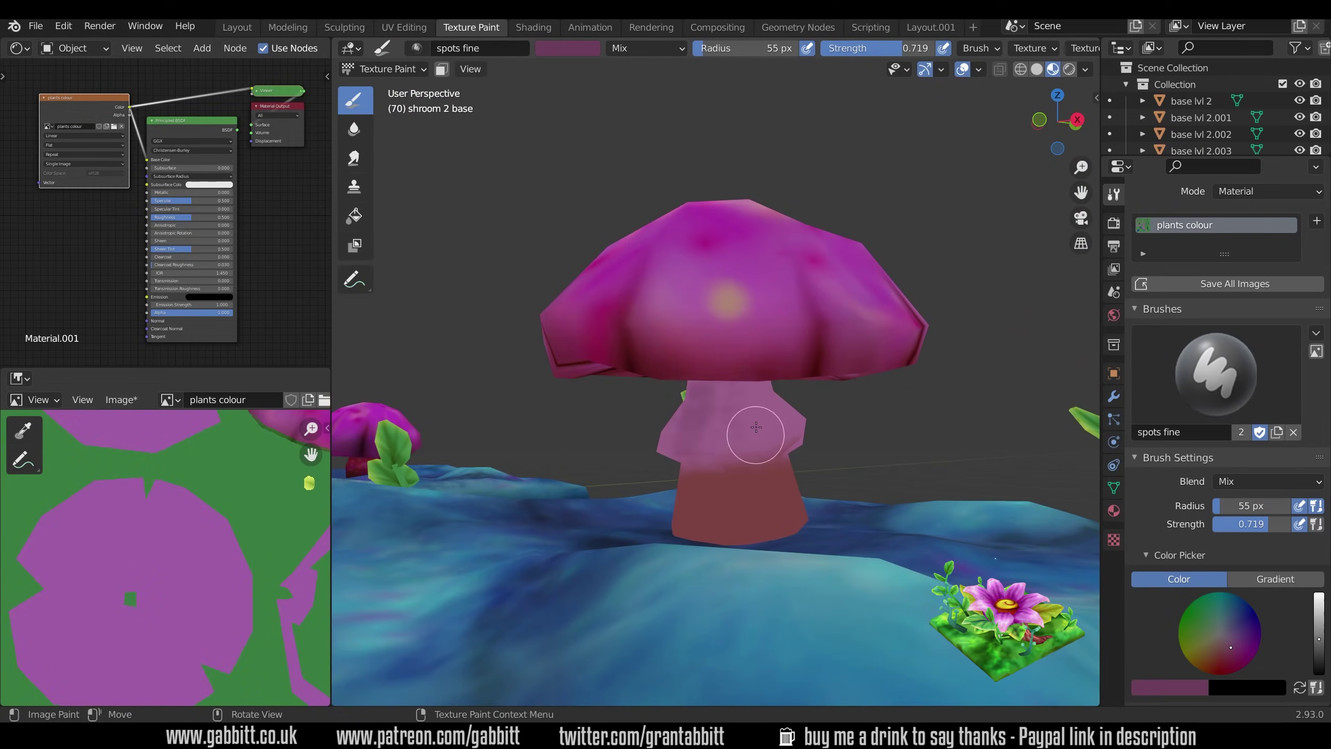
mouse_move(734, 293)
middle_down()
mouse_move(665, 267)
mouse_move(700, 393)
middle_up()
key(s)
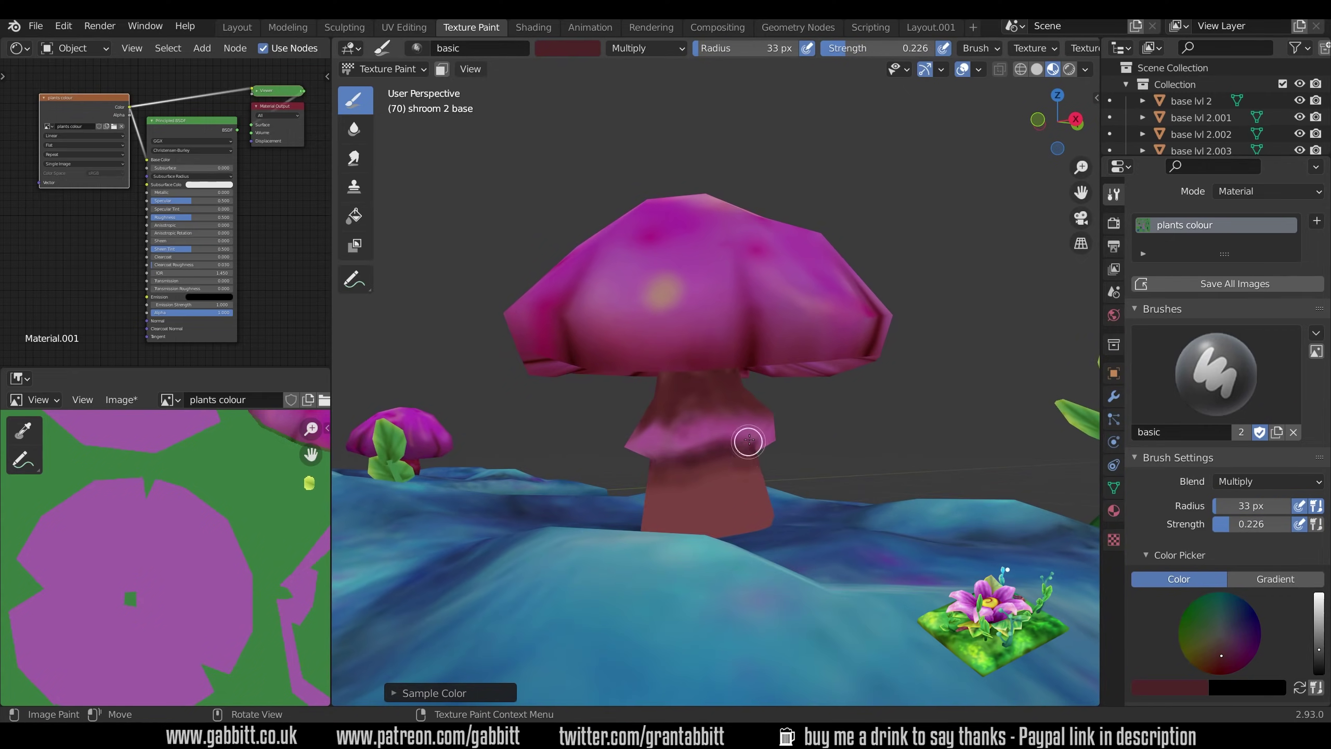
mouse_move(771, 477)
middle_down()
mouse_move(713, 422)
mouse_move(682, 522)
middle_up()
key(f)
click(744, 451)
Step: Switch the blend to Screen with a pinkish red and paint the lighter ring under the cap
click(1268, 480)
click(1158, 335)
key(s)
scroll(841, 426, down, 3)
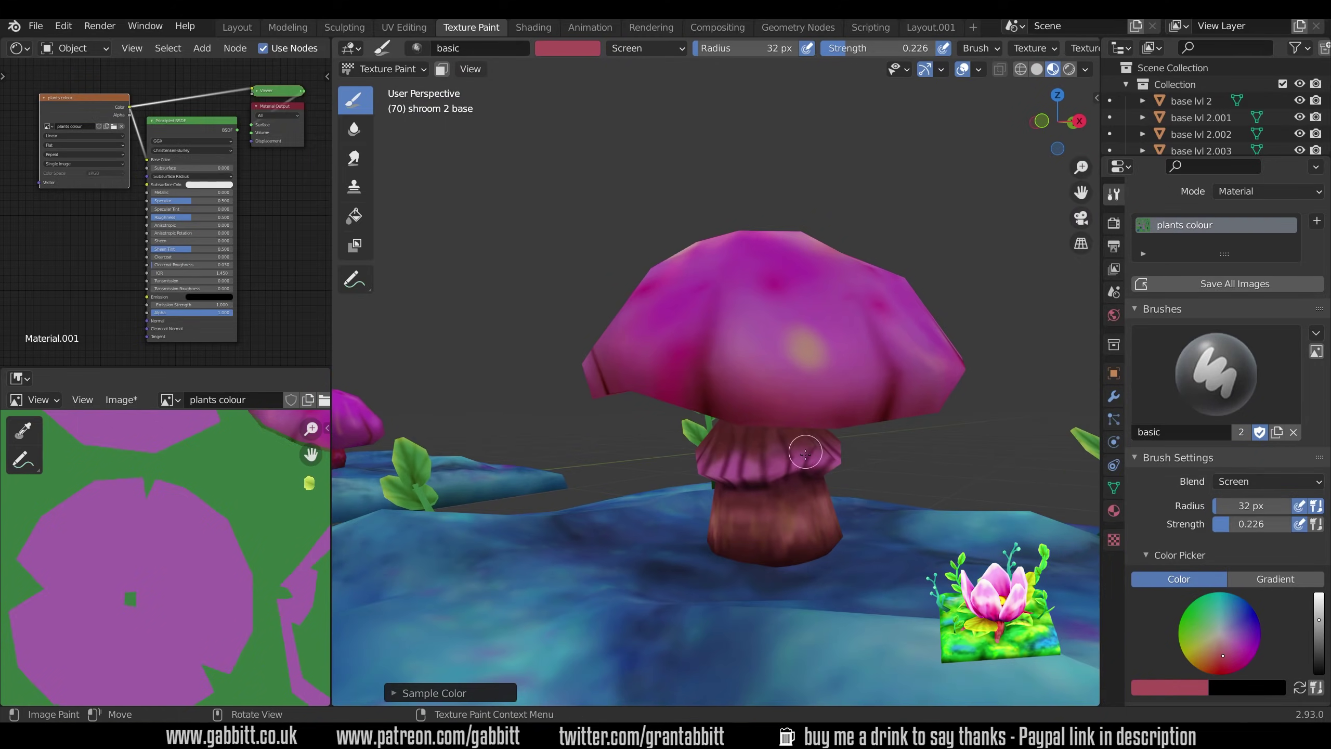
click(355, 215)
scroll(822, 561, down, 3)
scroll(760, 476, up, 5)
scroll(760, 476, down, 5)
click(1268, 536)
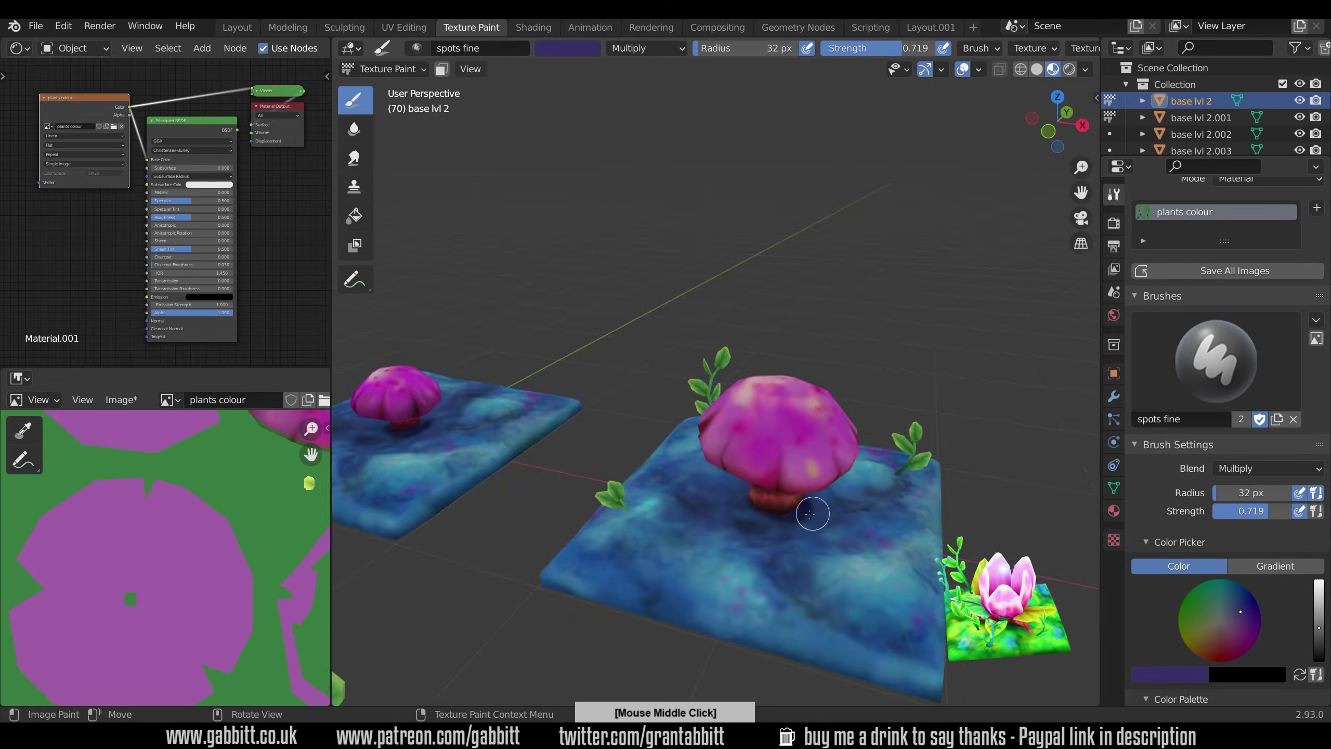
mouse_move(805, 511)
middle_down()
mouse_move(785, 386)
mouse_move(859, 441)
middle_up()
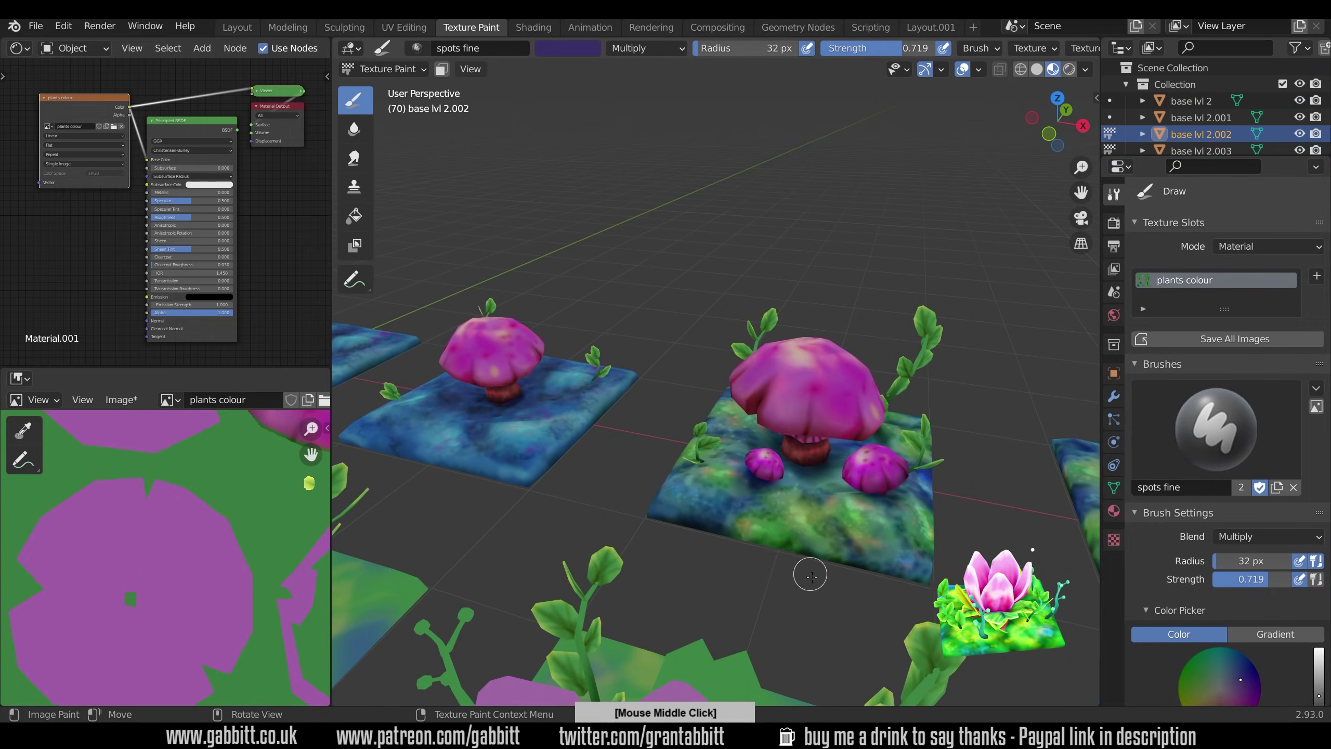
middle_drag(892, 533, 623, 540)
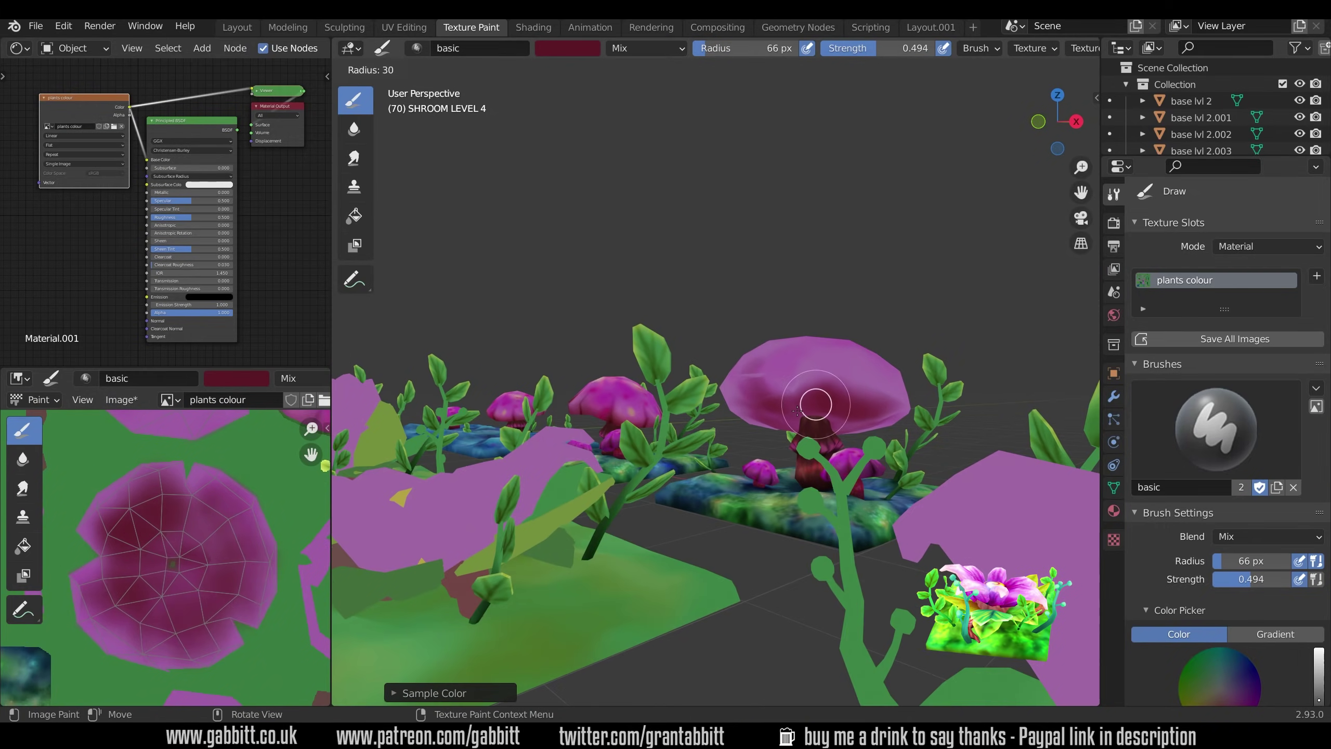
Step: Smear the cap paint with a resized brush, then return to the draw brush
click(354, 157)
mouse_move(629, 388)
middle_down()
mouse_move(678, 387)
mouse_move(543, 386)
mouse_move(543, 244)
mouse_move(764, 353)
middle_up()
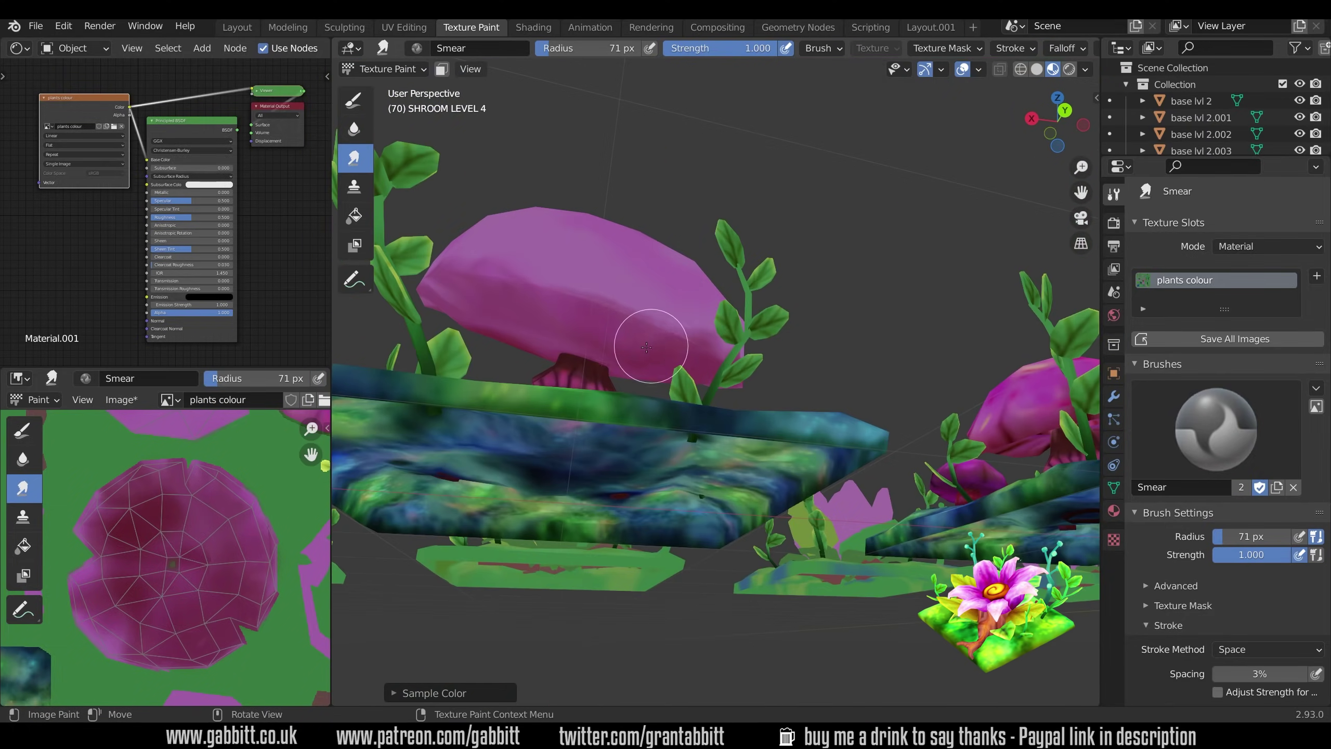
middle_drag(638, 322, 911, 427)
key(f)
click(354, 100)
middle_drag(910, 305, 821, 410)
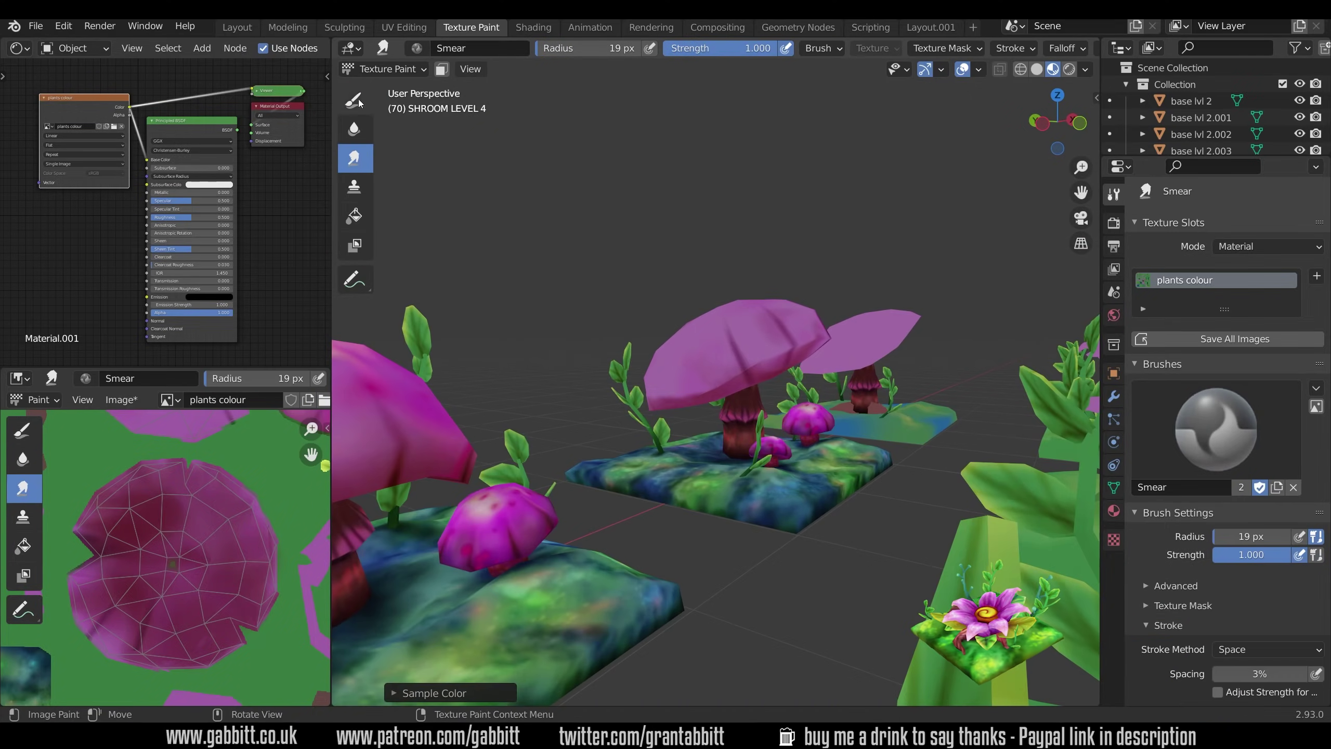
Step: Isolate the SHROOM LEVEL 4 cap in local view and smear the paint on its underside
key(KP_Divide)
middle_drag(604, 481, 746, 398)
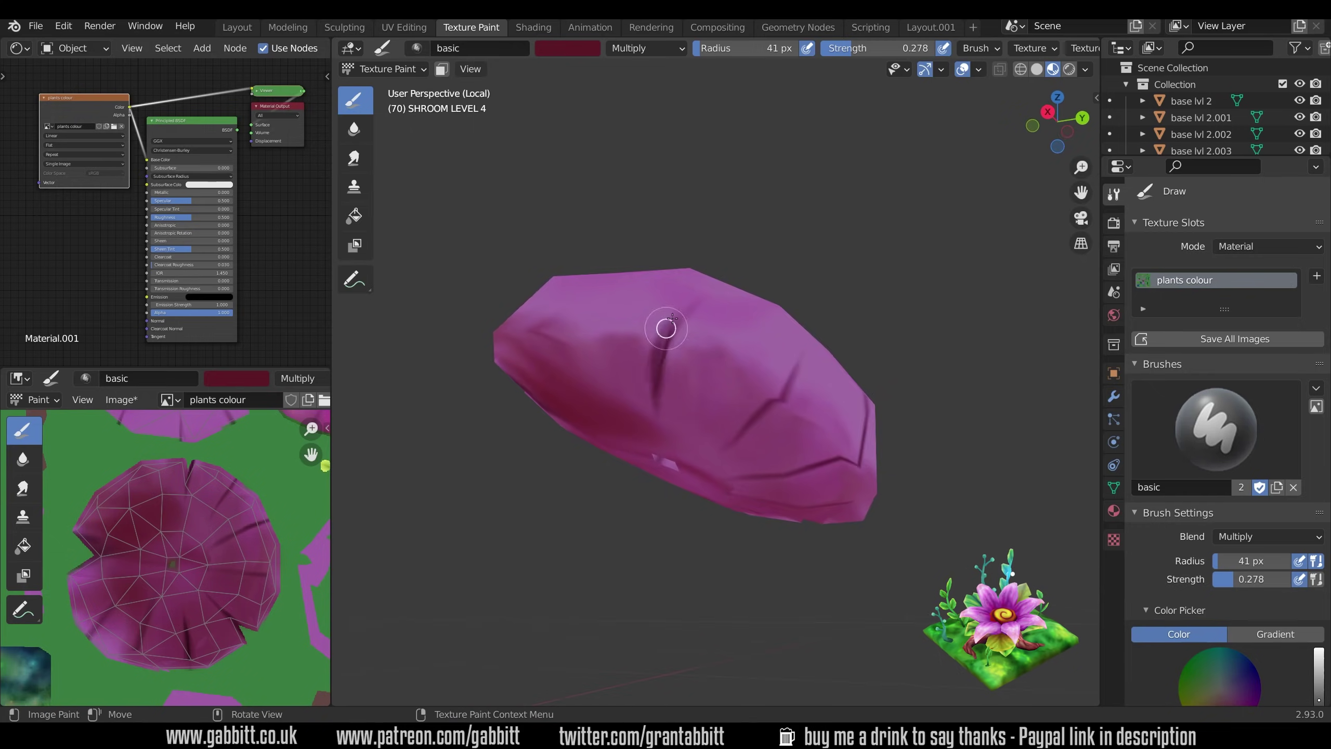
middle_drag(678, 457, 579, 410)
click(354, 157)
middle_drag(629, 262, 654, 246)
middle_drag(742, 322, 512, 296)
click(354, 99)
mouse_move(820, 262)
middle_down()
mouse_move(808, 244)
mouse_move(826, 443)
mouse_move(695, 437)
mouse_move(756, 440)
middle_up()
middle_drag(583, 292, 842, 257)
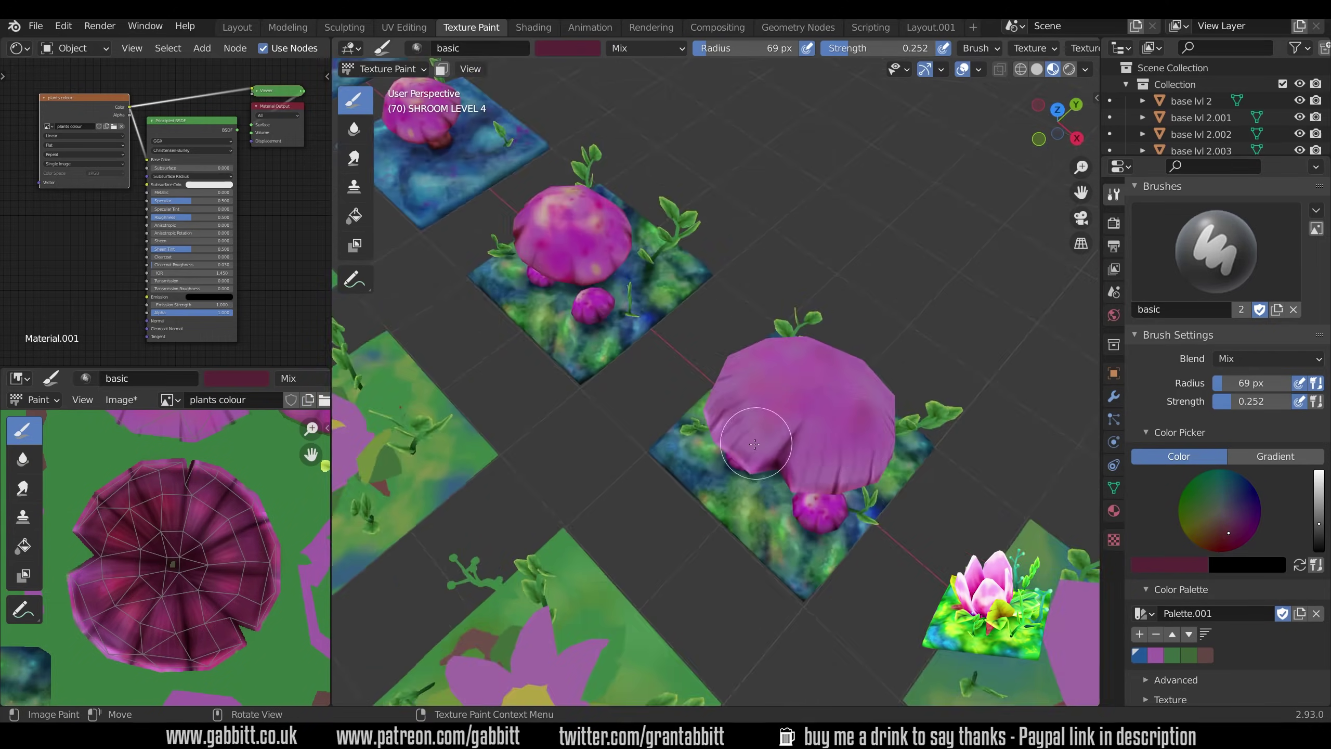
Step: Paint dark gill lines on the cap with the brush blending set to Multiply
middle_drag(707, 451, 776, 491)
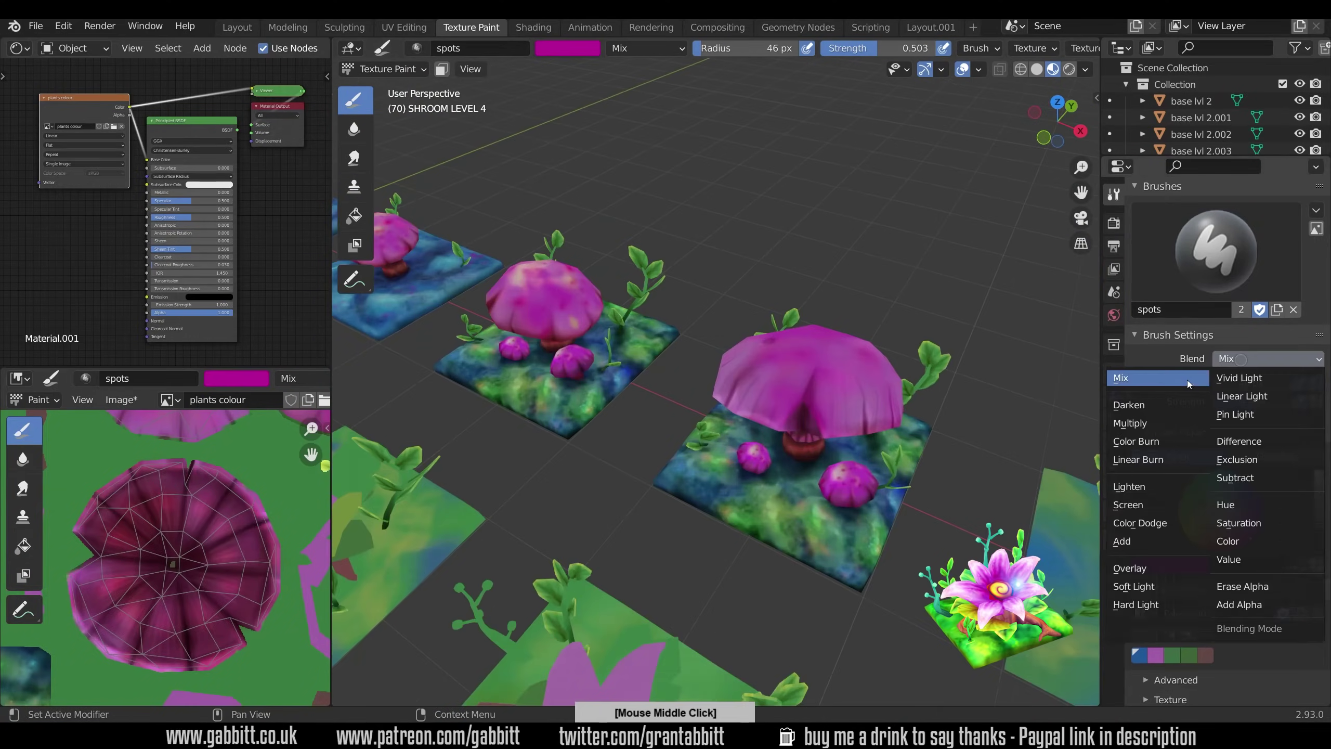
click(1188, 379)
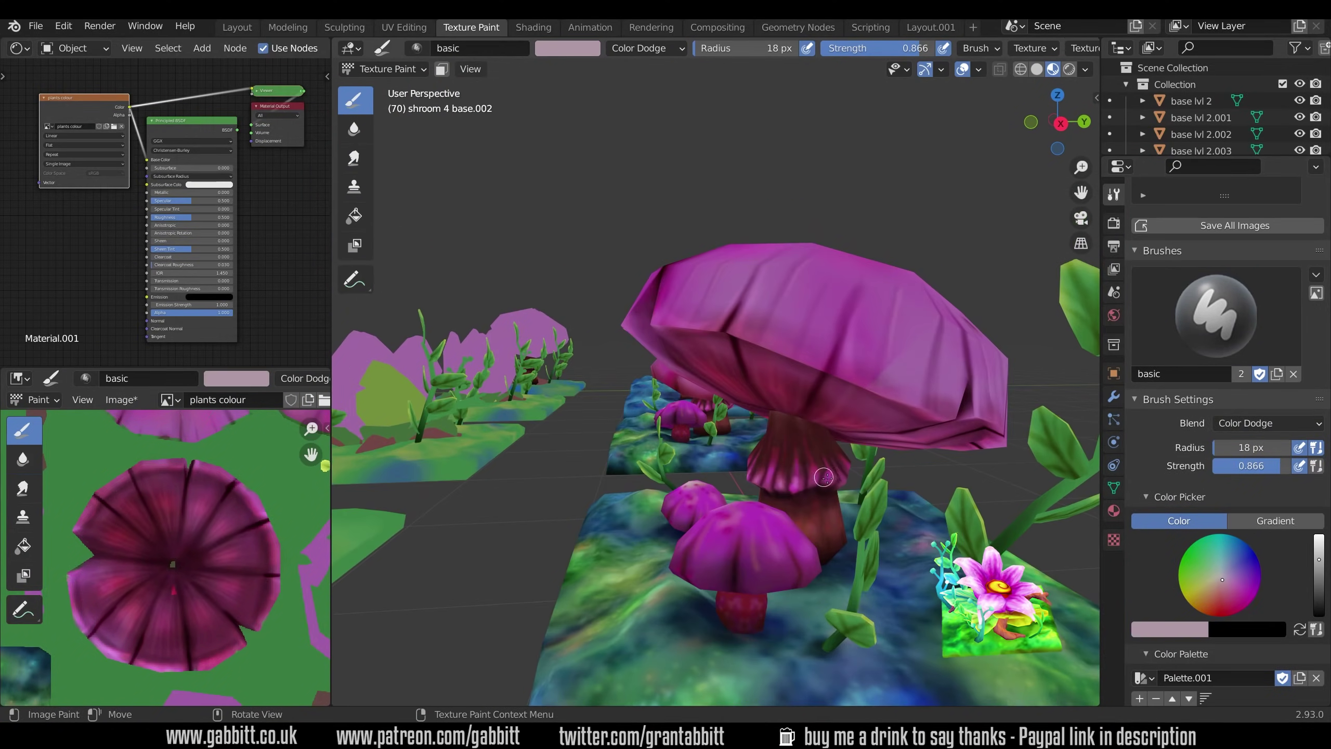
middle_drag(798, 359, 838, 367)
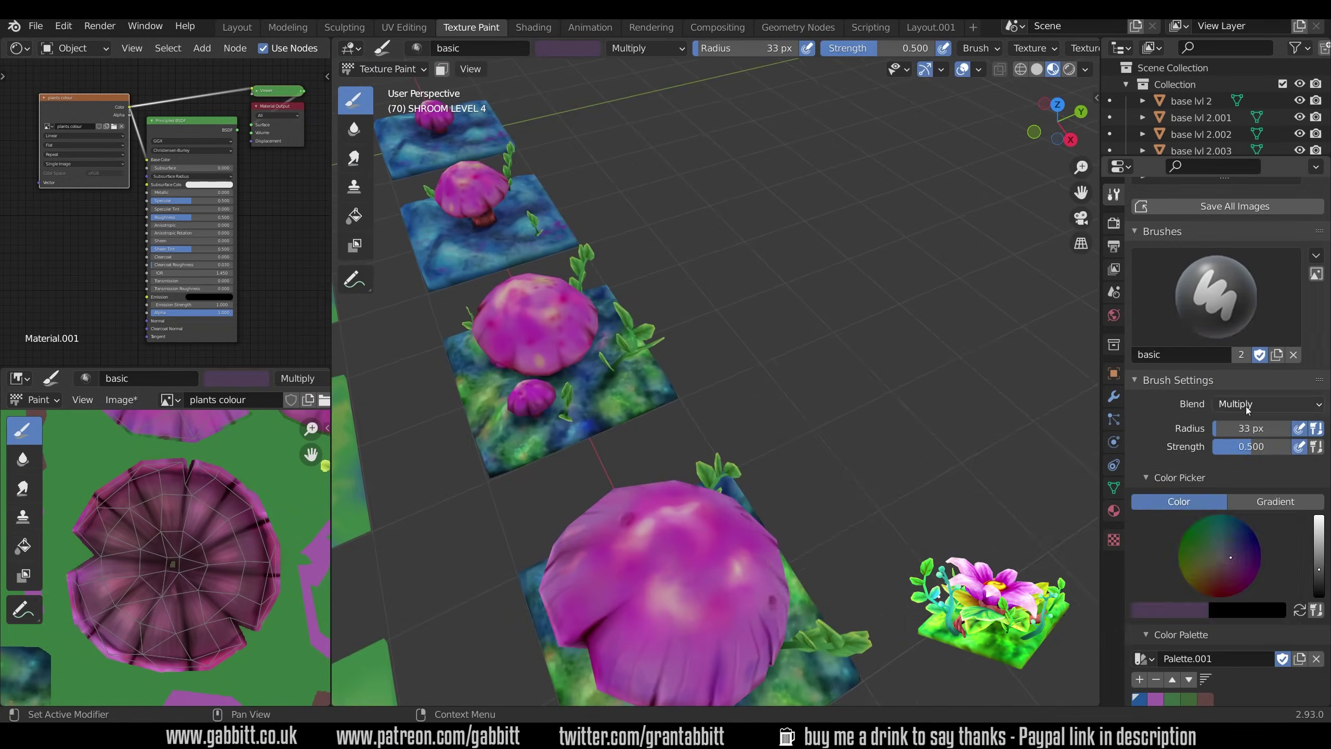
middle_drag(787, 341, 862, 389)
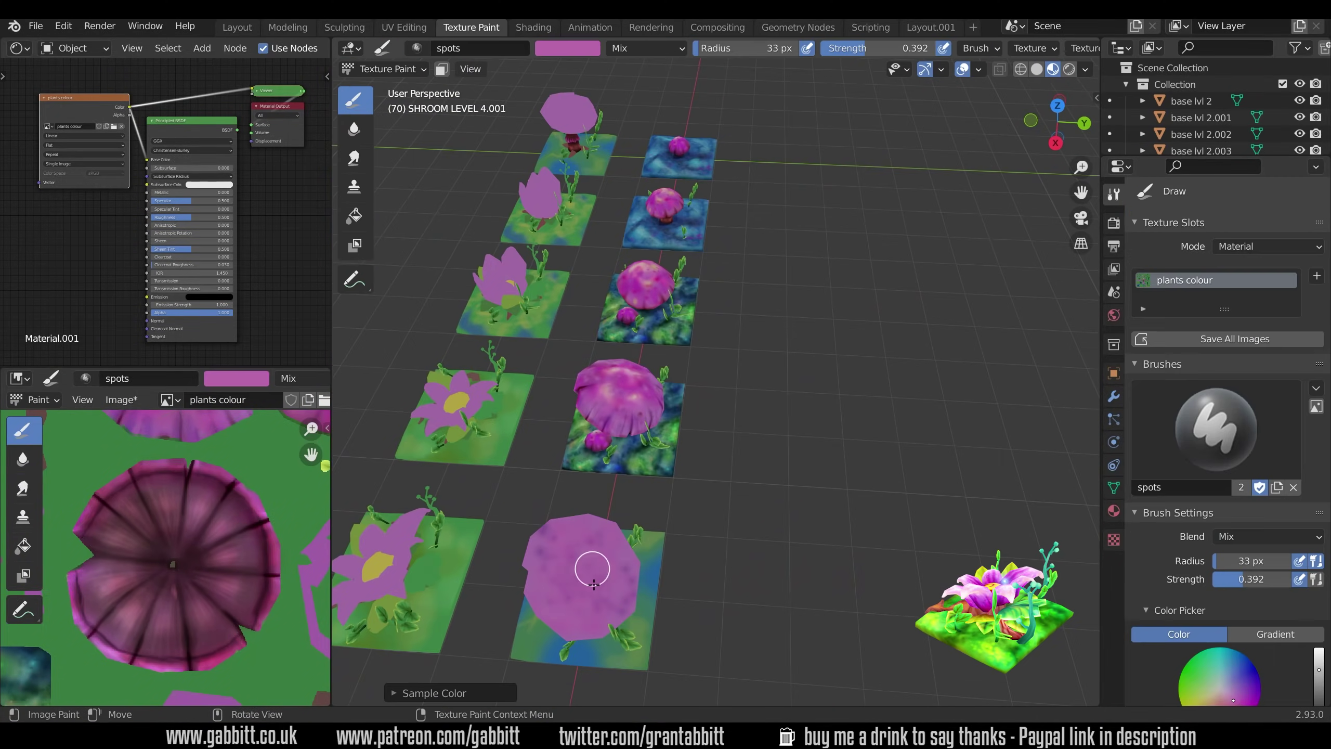
Step: Isolate the SHROOM LEVEL 4.001 mushroom in local view
middle_drag(594, 584, 760, 572)
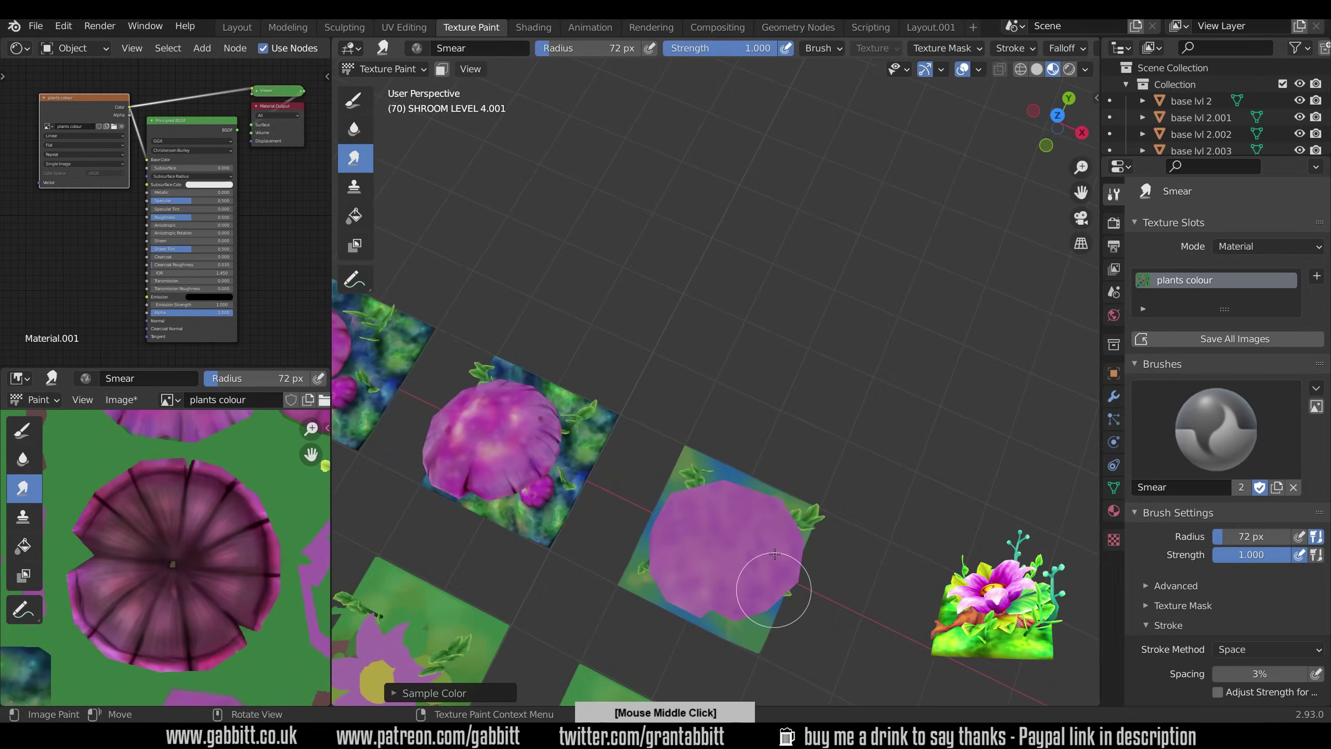
middle_drag(782, 570, 806, 571)
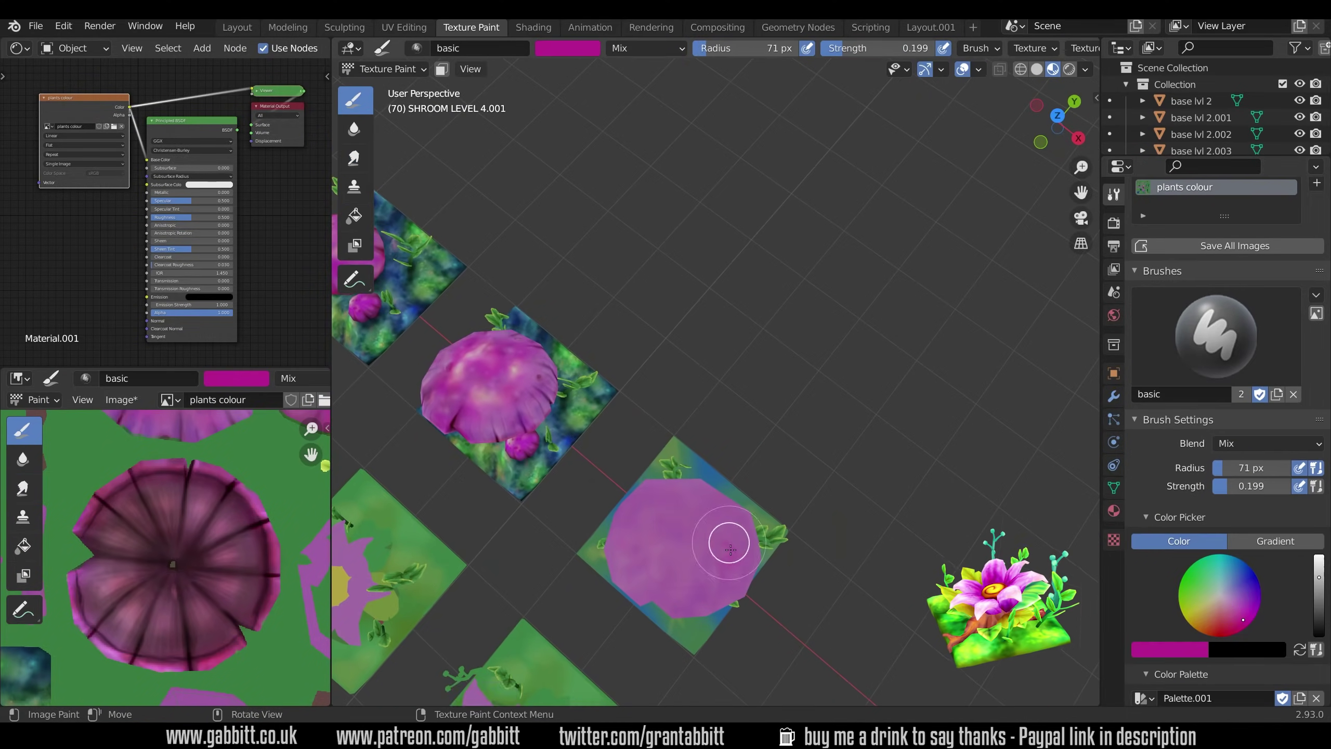
key(KP_Divide)
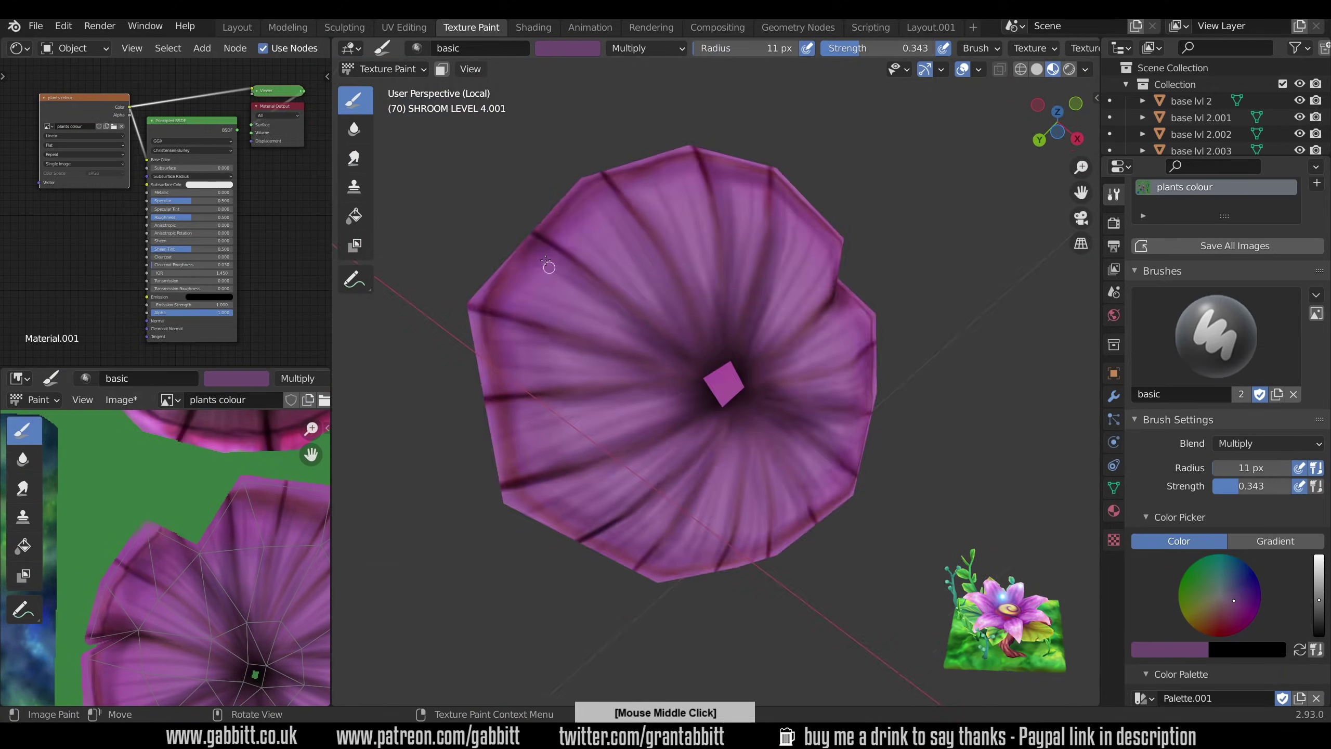
Step: Add bright highlights around the mushroom using Color Dodge brush blending
click(1268, 443)
click(1144, 273)
middle_drag(502, 347, 634, 430)
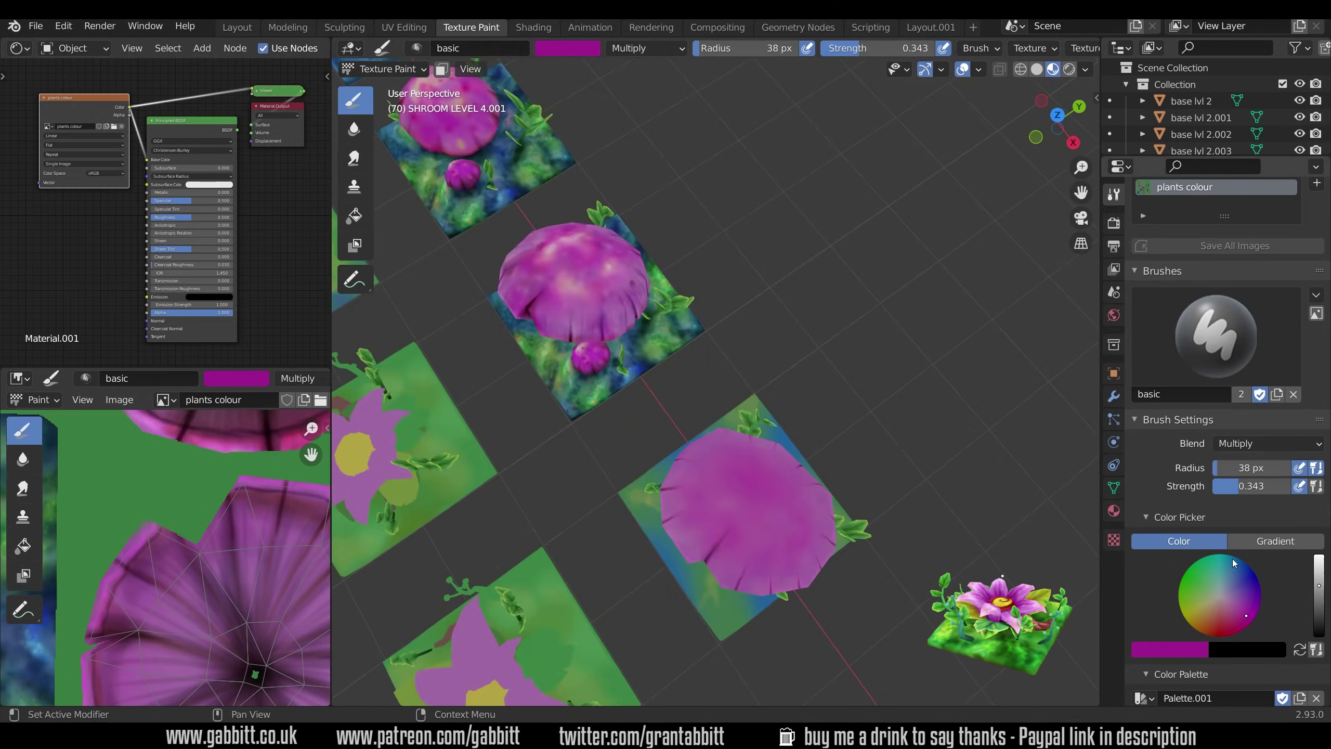
mouse_move(681, 315)
middle_down()
mouse_move(796, 461)
mouse_move(640, 253)
middle_up()
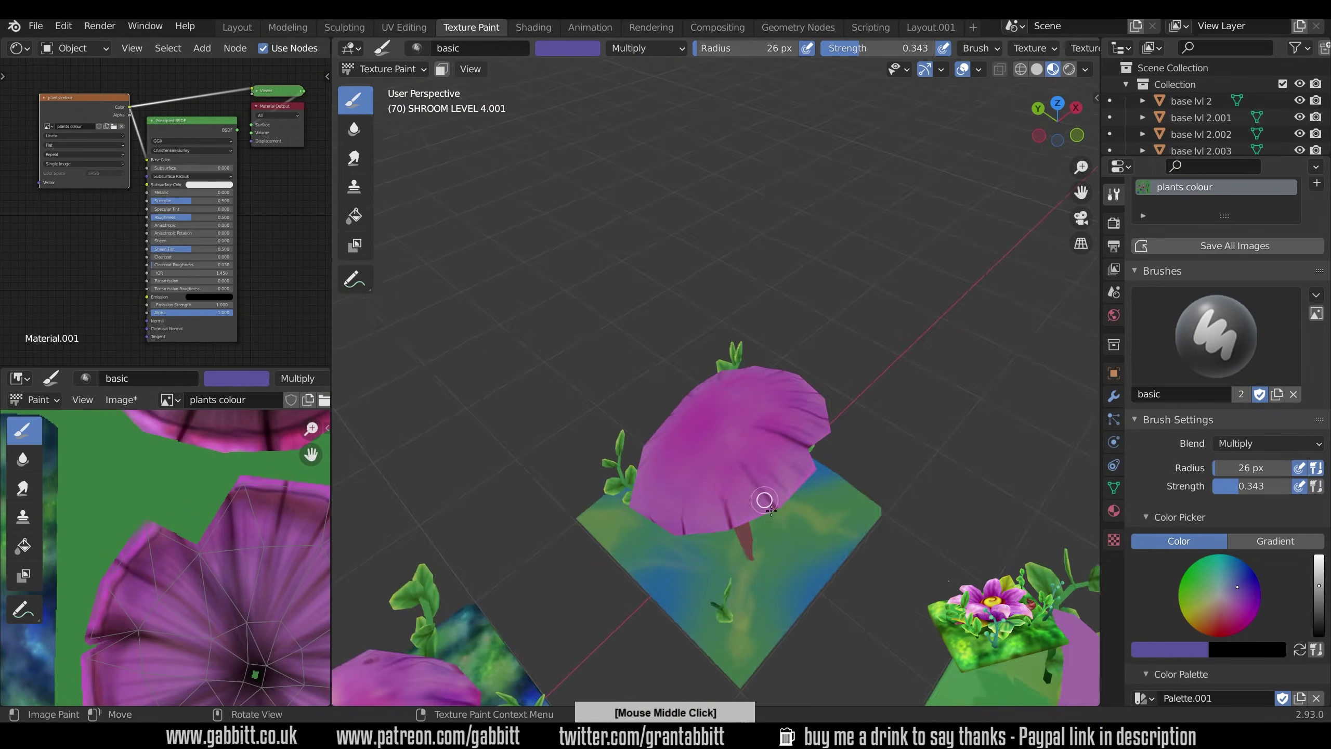
mouse_move(767, 499)
middle_down()
mouse_move(847, 485)
mouse_move(746, 420)
middle_up()
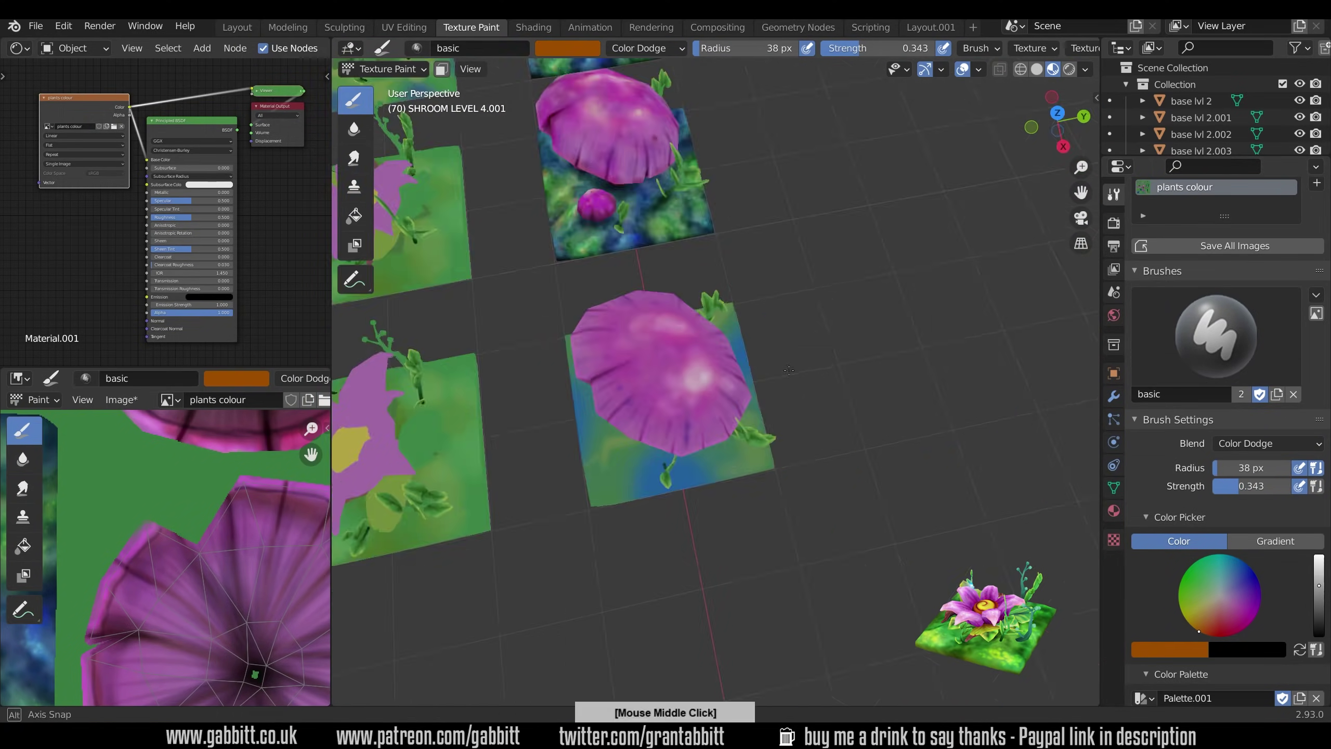
middle_drag(734, 393, 703, 350)
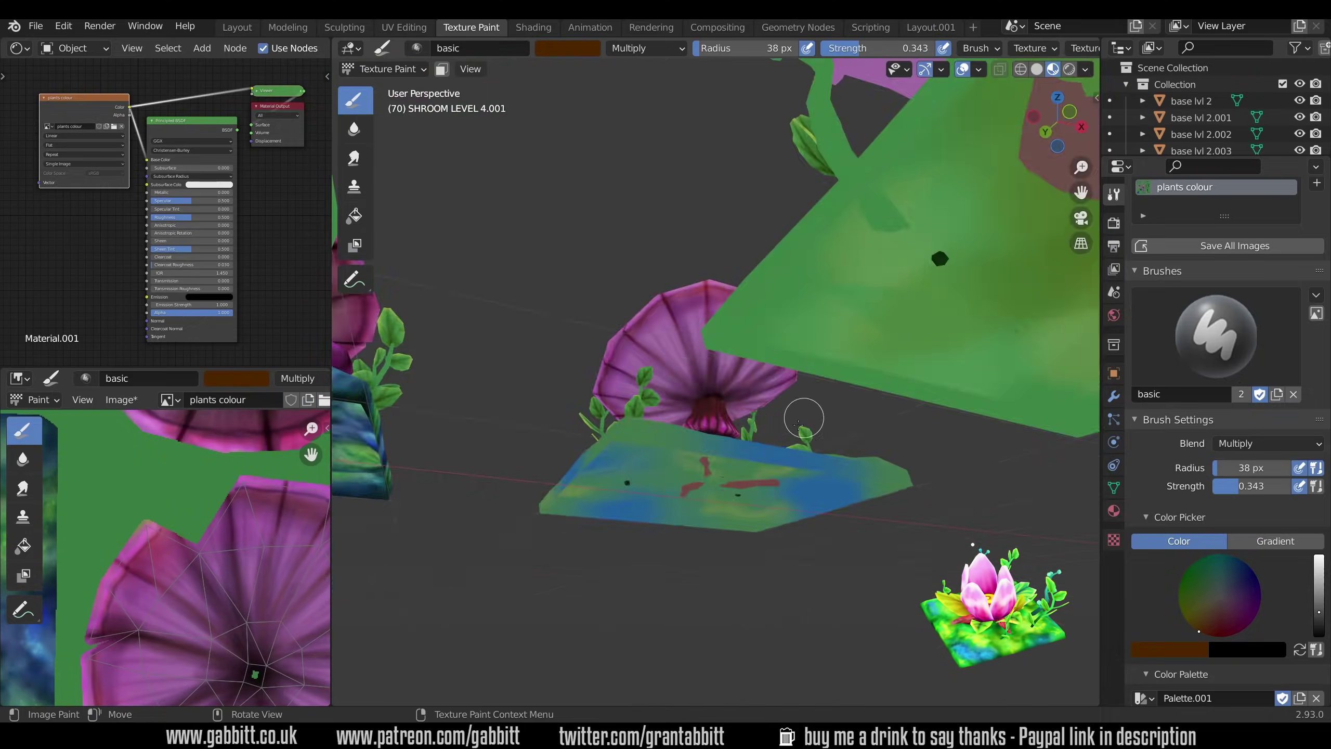
mouse_move(796, 505)
middle_down()
mouse_move(633, 454)
mouse_move(669, 444)
middle_up()
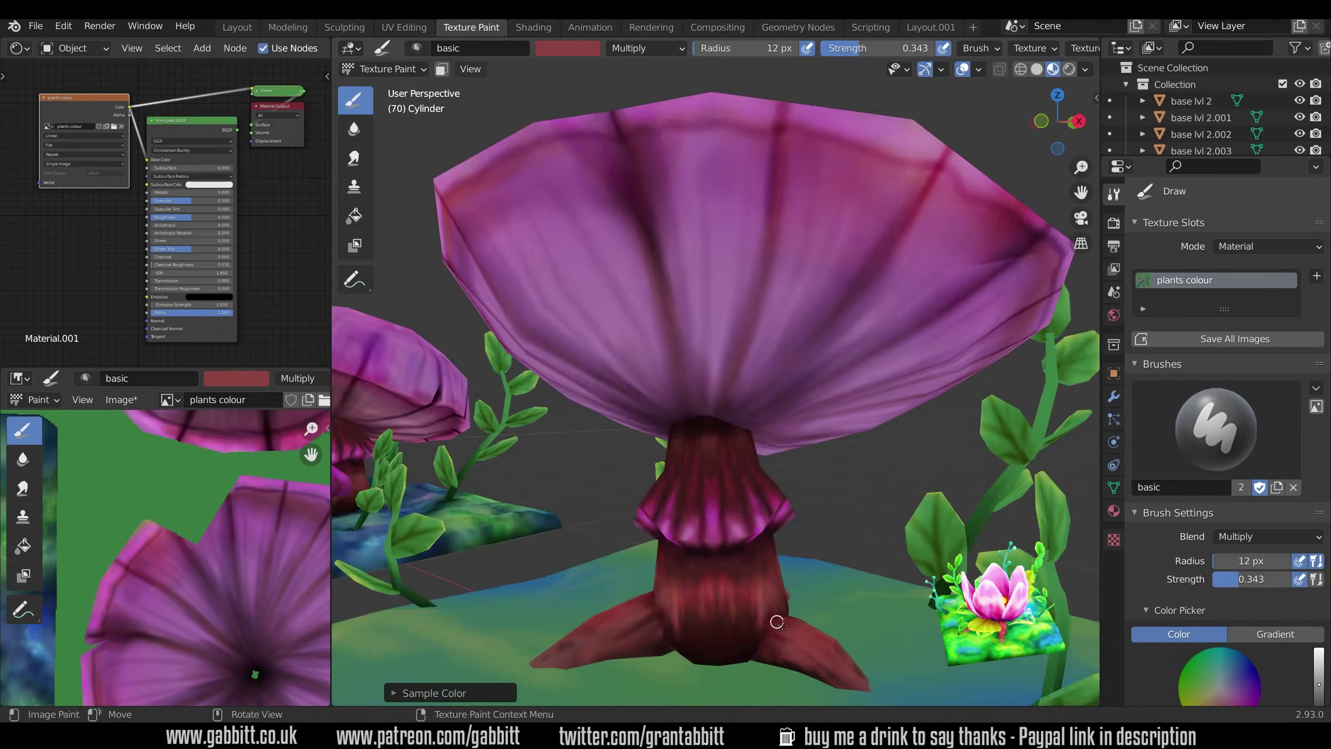
middle_drag(762, 519, 733, 472)
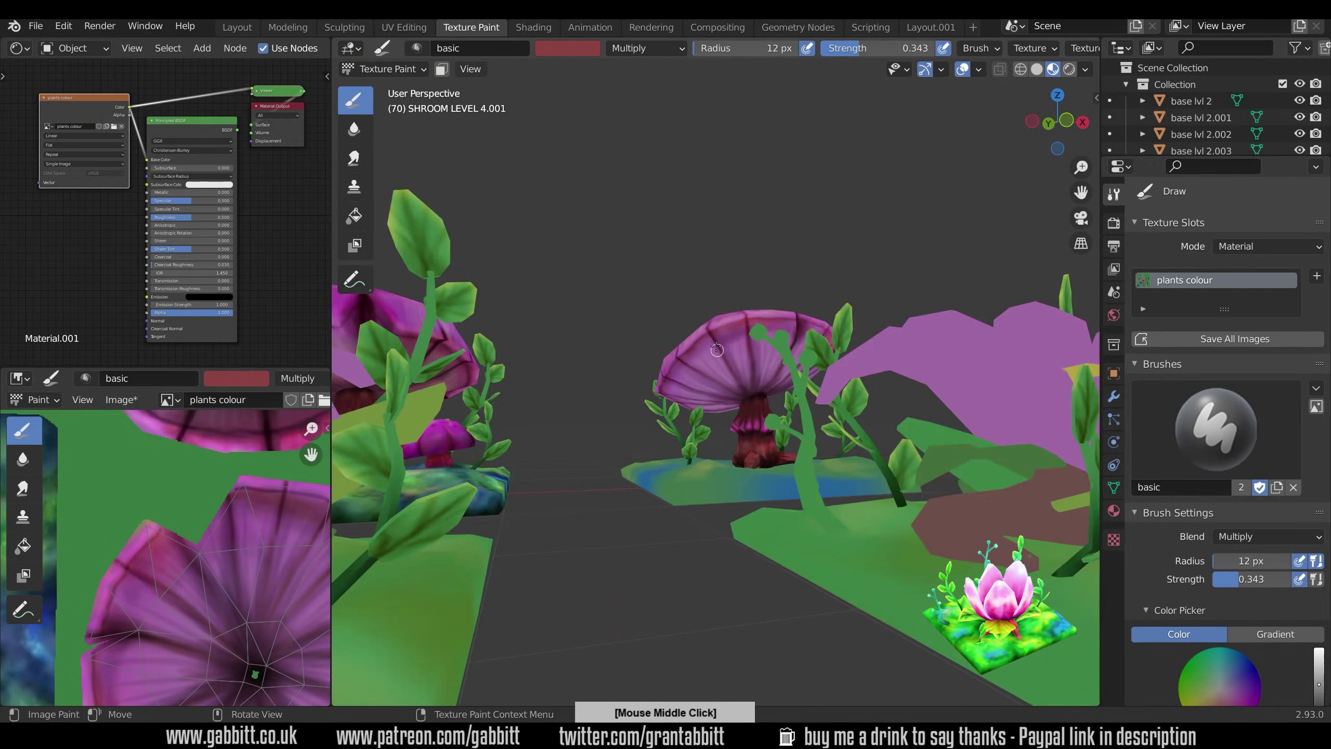
middle_drag(716, 350, 671, 388)
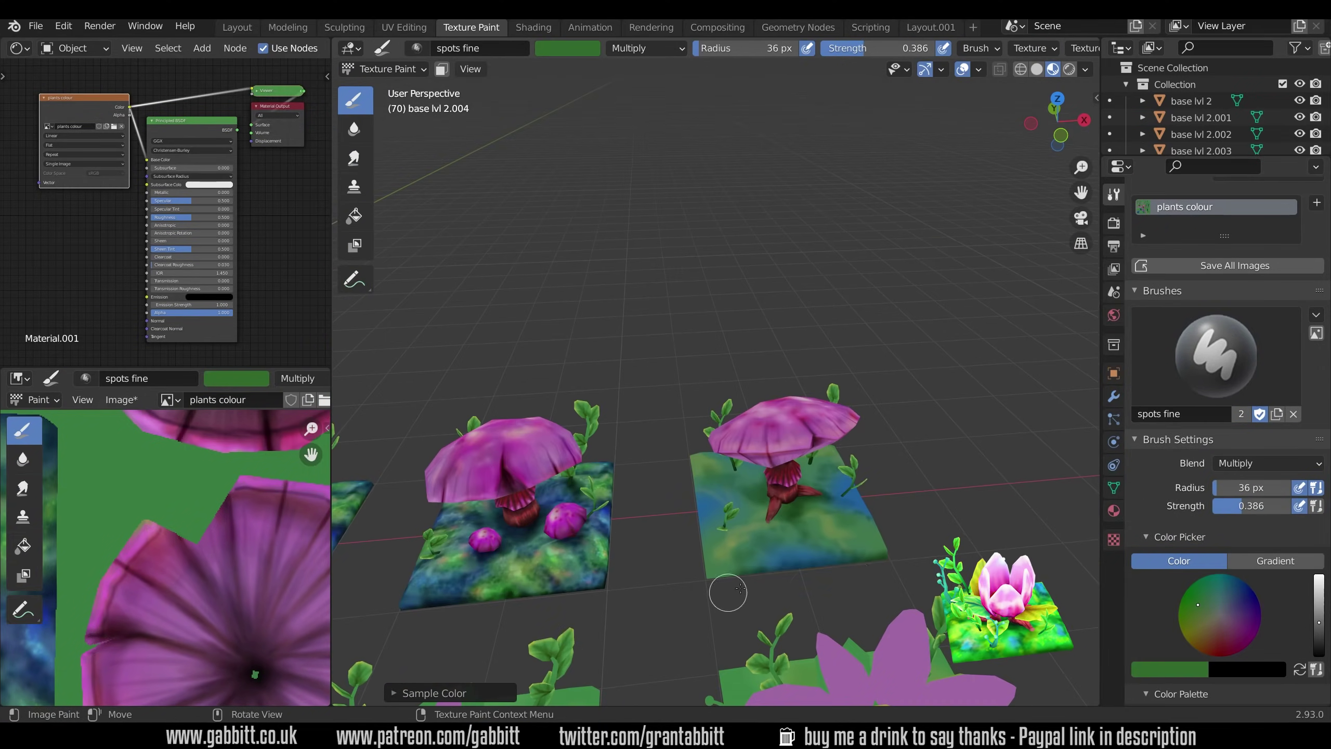
middle_drag(815, 550, 848, 559)
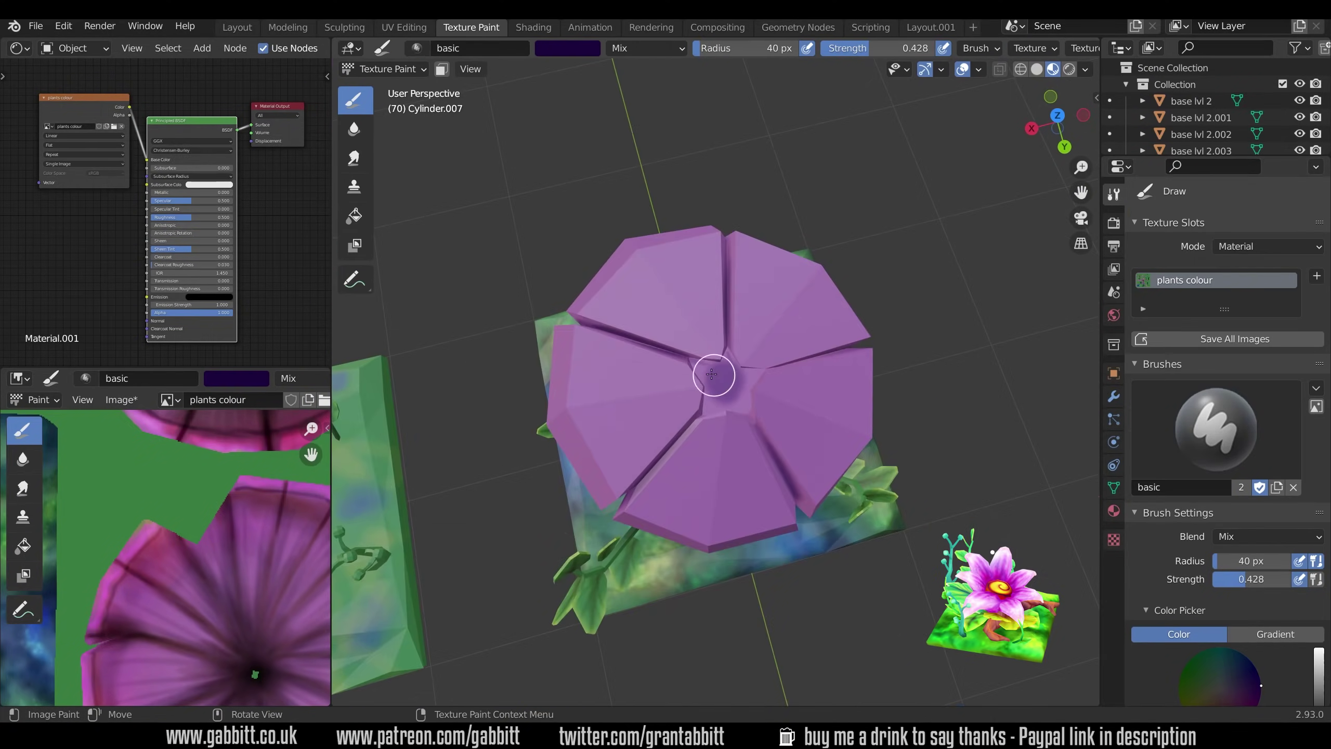
Step: Choose the spots brush and a lighter magenta paint colour
middle_drag(711, 374, 744, 335)
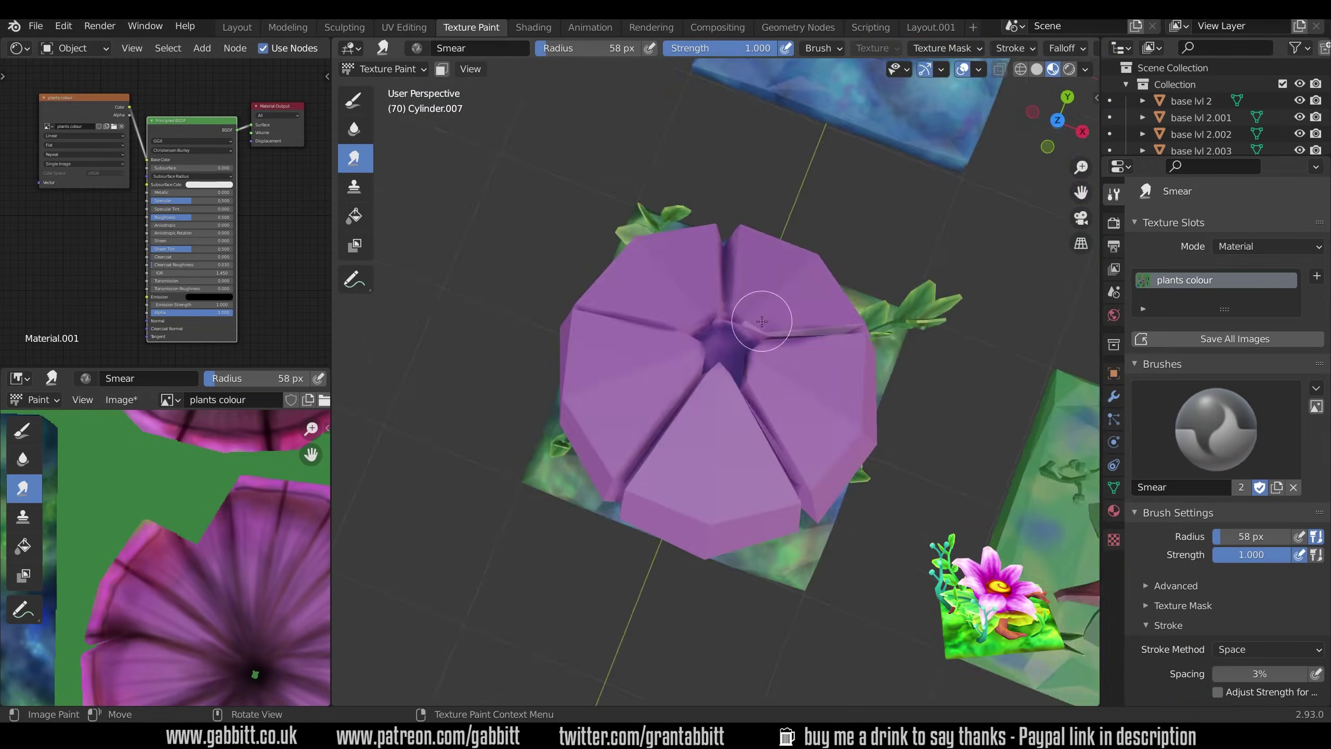
mouse_move(764, 312)
middle_down()
mouse_move(780, 256)
mouse_move(639, 341)
middle_up()
scroll(639, 342, down, 6)
click(1215, 430)
click(790, 445)
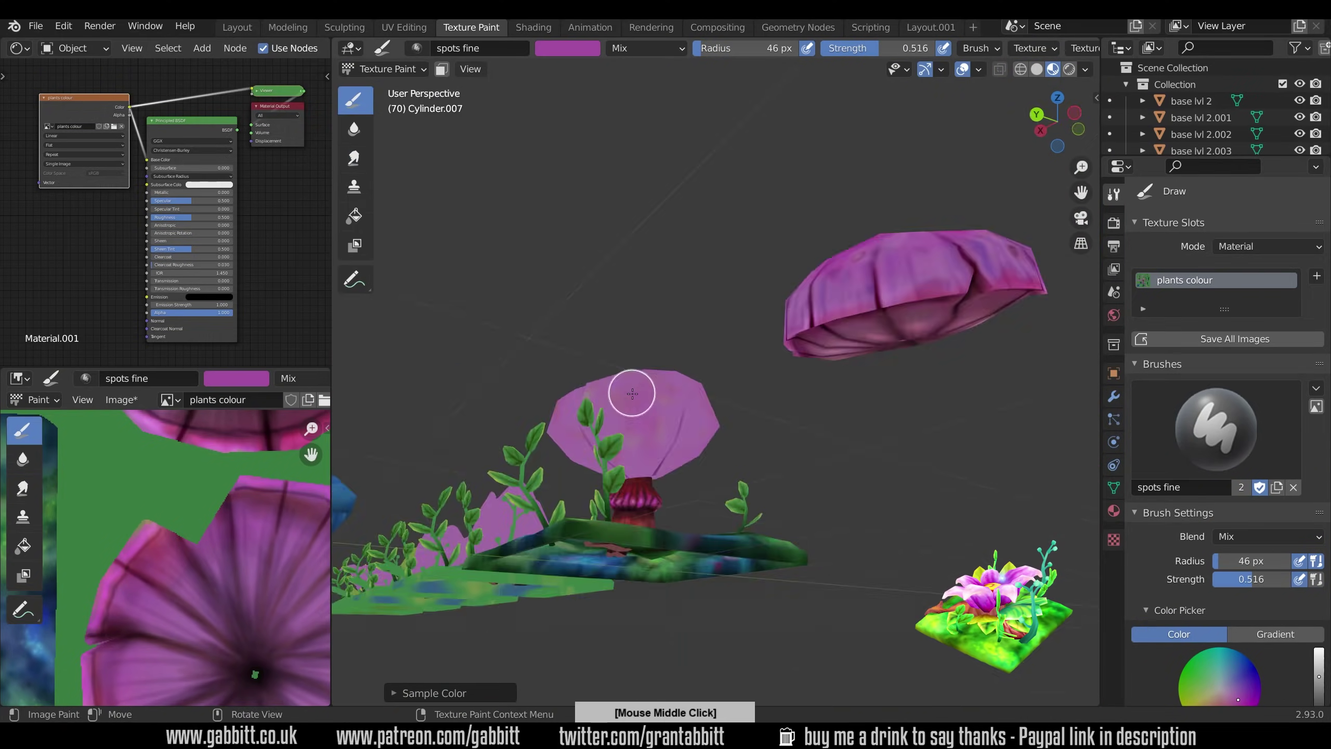
middle_drag(633, 393, 796, 490)
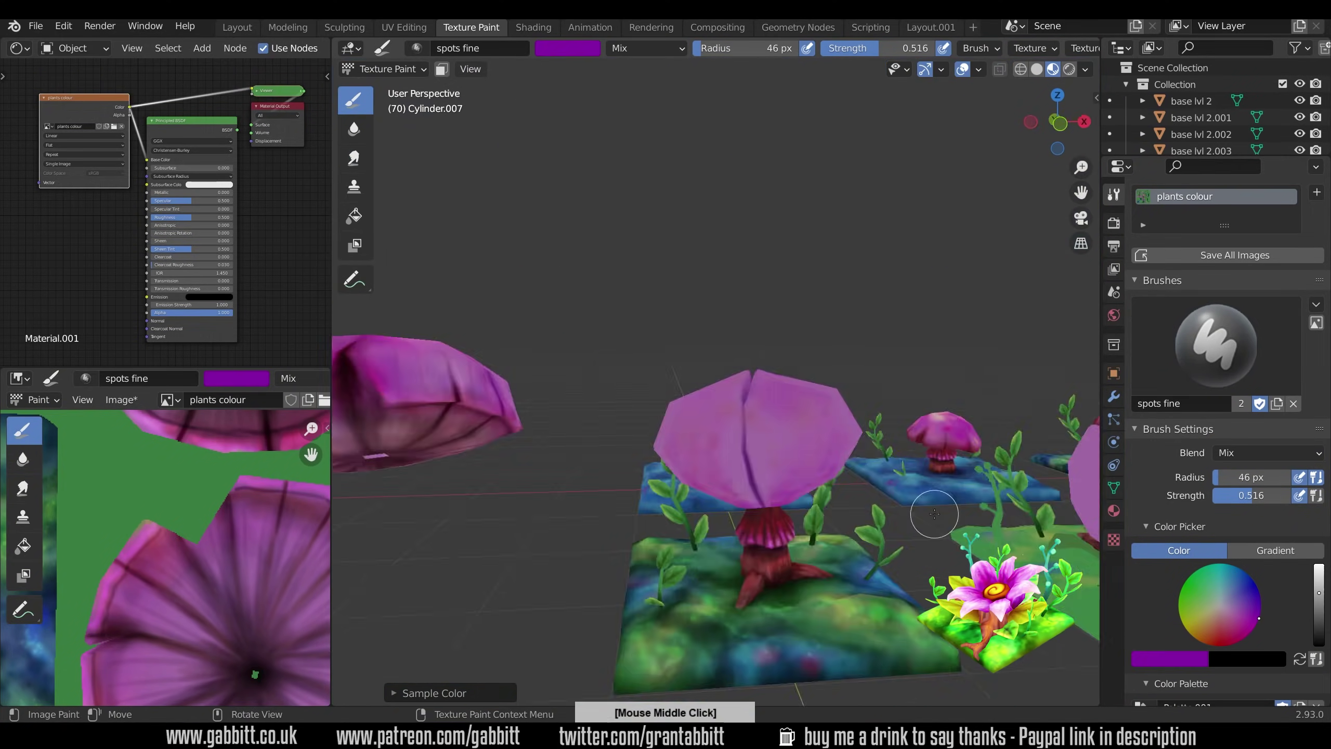
middle_drag(662, 407, 697, 427)
click(1235, 609)
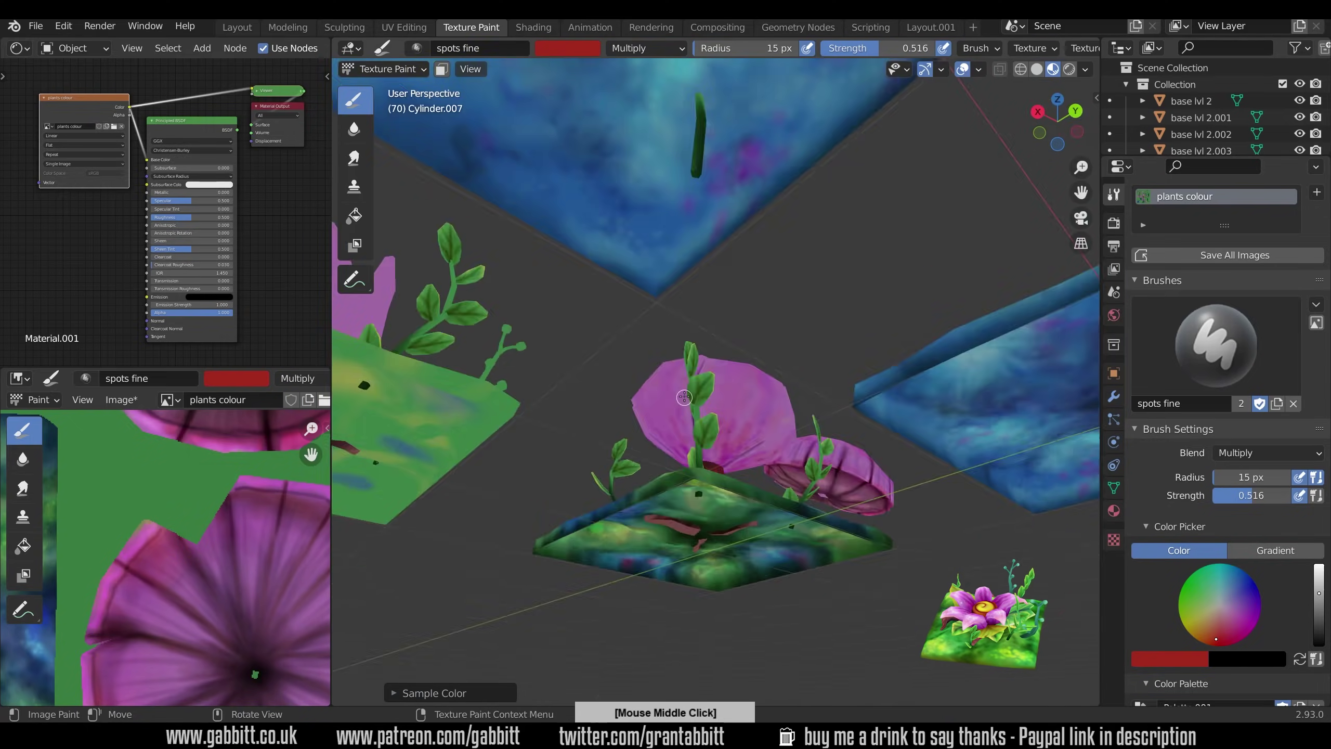
Step: Dab lighter magenta spots over the large pink cap with a slightly smaller brush
mouse_move(717, 437)
middle_down()
mouse_move(715, 410)
mouse_move(728, 443)
middle_up()
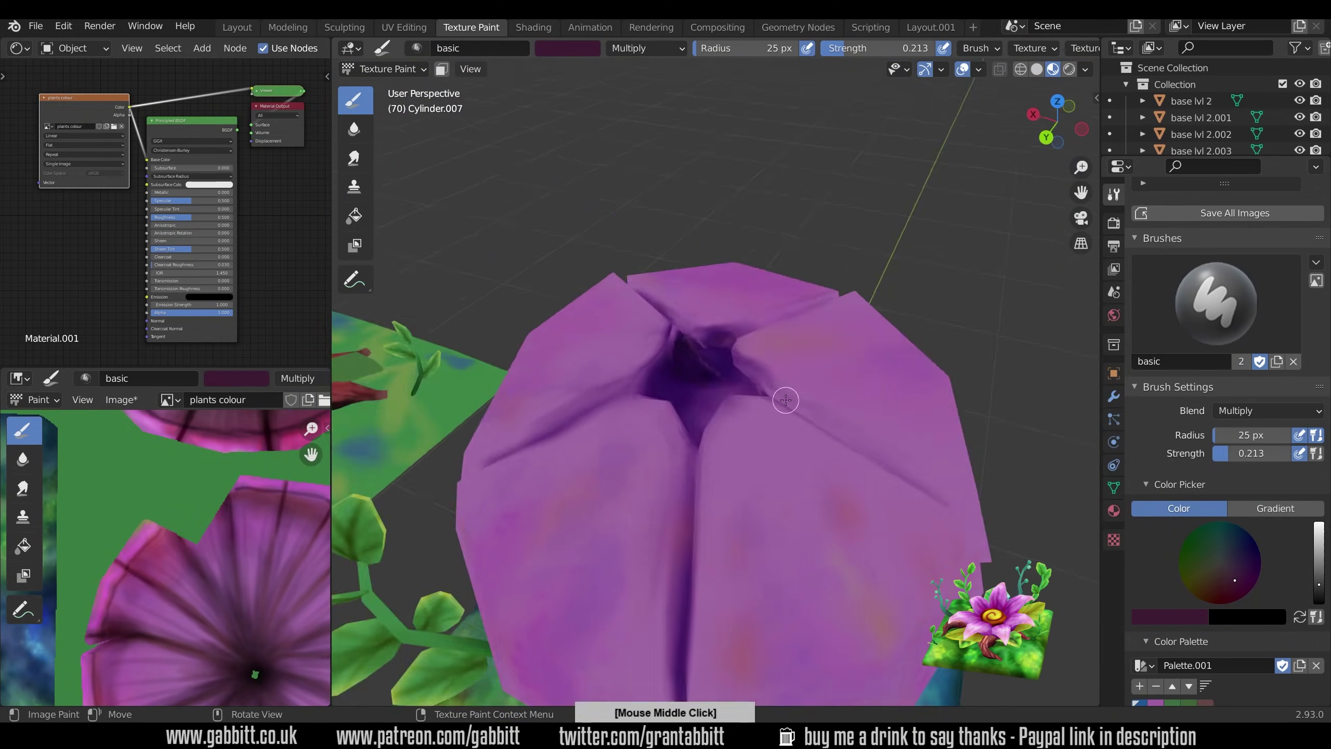
scroll(787, 367, up, 4)
scroll(907, 586, down, 6)
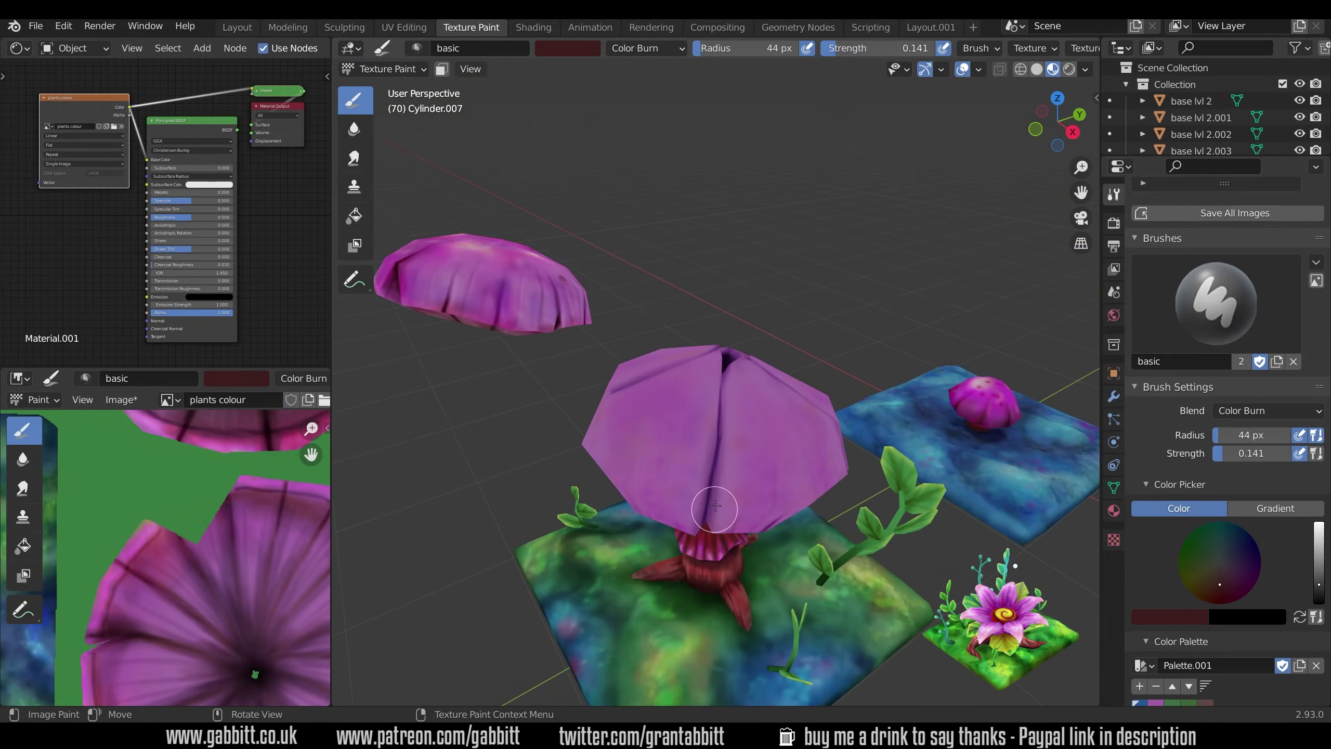
middle_drag(726, 369, 788, 446)
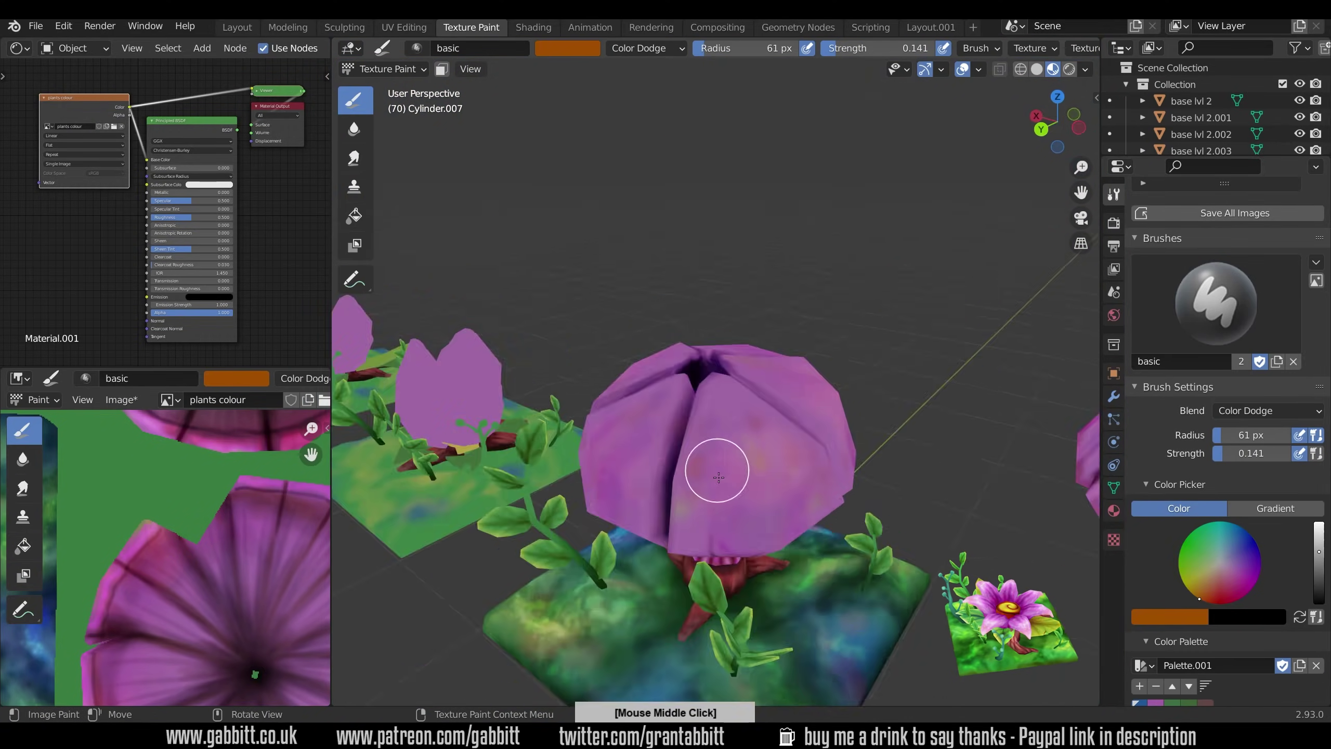
mouse_move(716, 467)
middle_down()
mouse_move(654, 425)
mouse_move(761, 453)
middle_up()
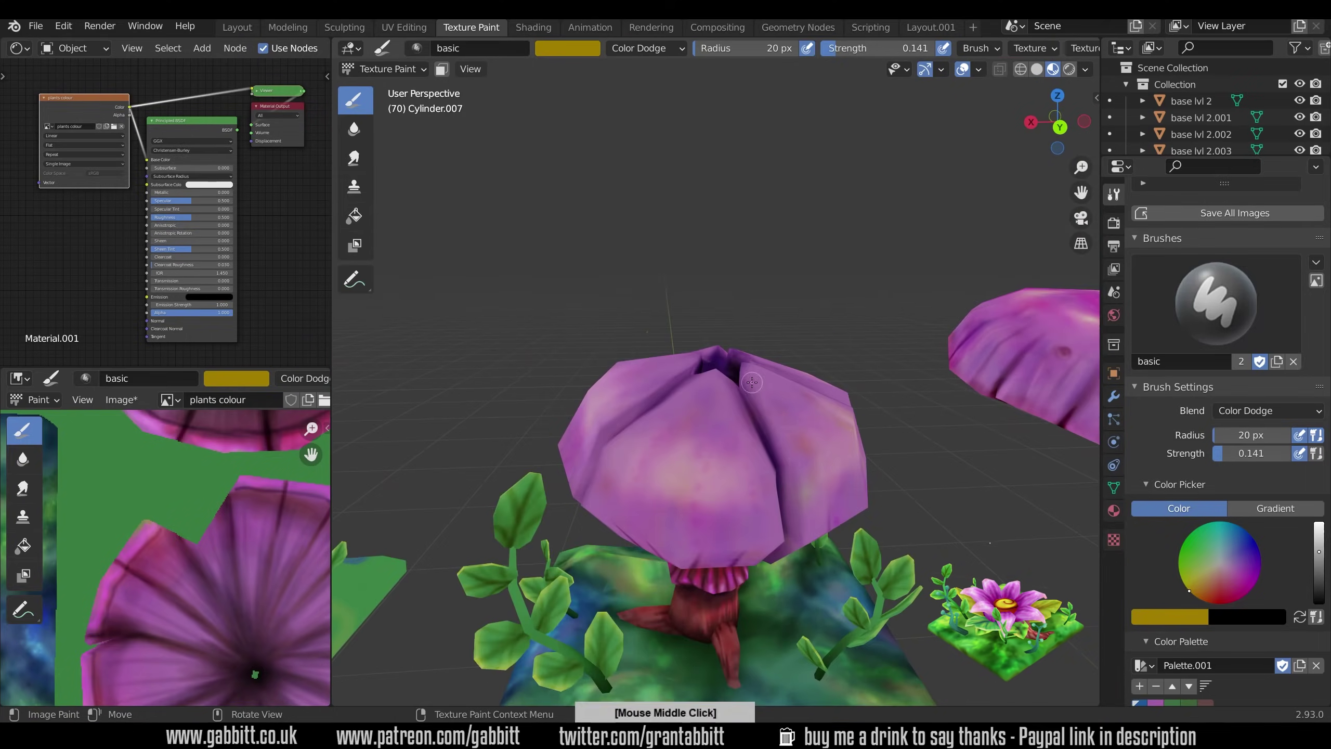
mouse_move(668, 385)
middle_down()
mouse_move(648, 407)
mouse_move(754, 444)
middle_up()
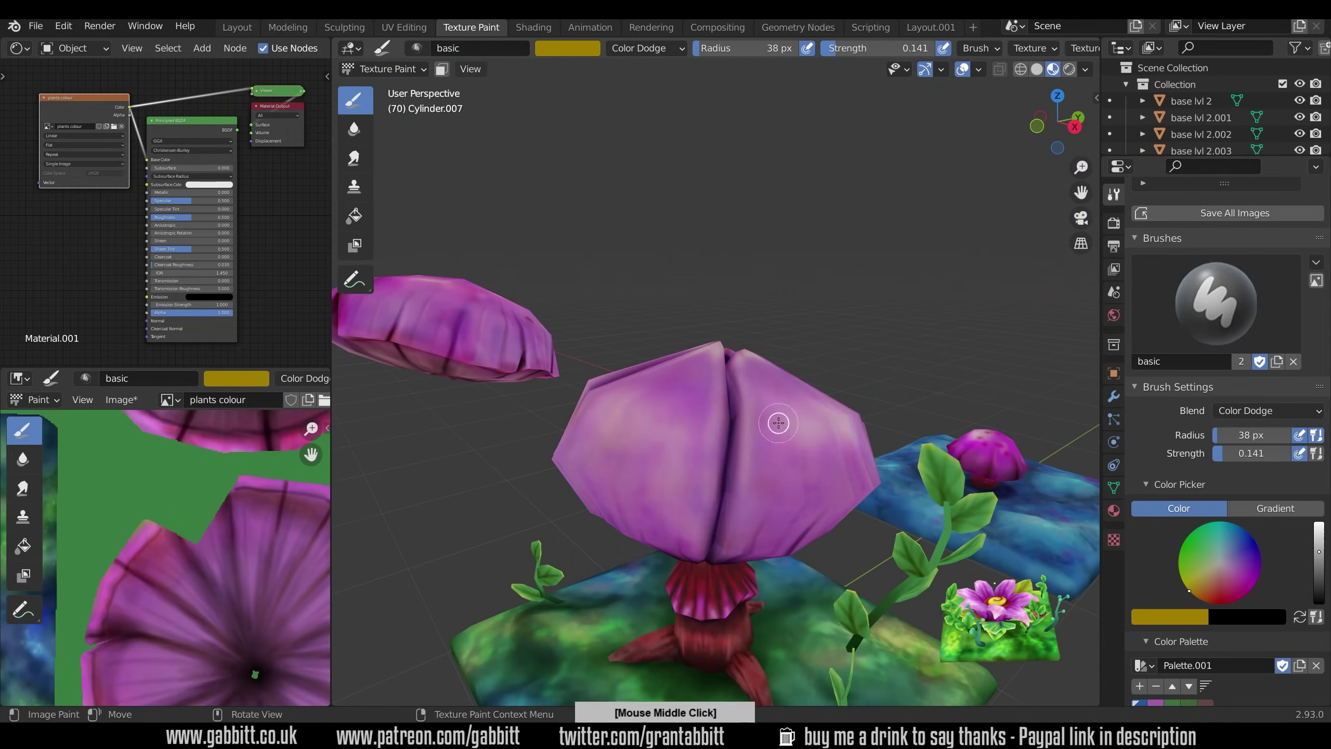
scroll(679, 478, down, 5)
mouse_move(679, 479)
middle_down()
mouse_move(729, 466)
mouse_move(712, 449)
middle_up()
key(bracketleft)
scroll(711, 449, up, 3)
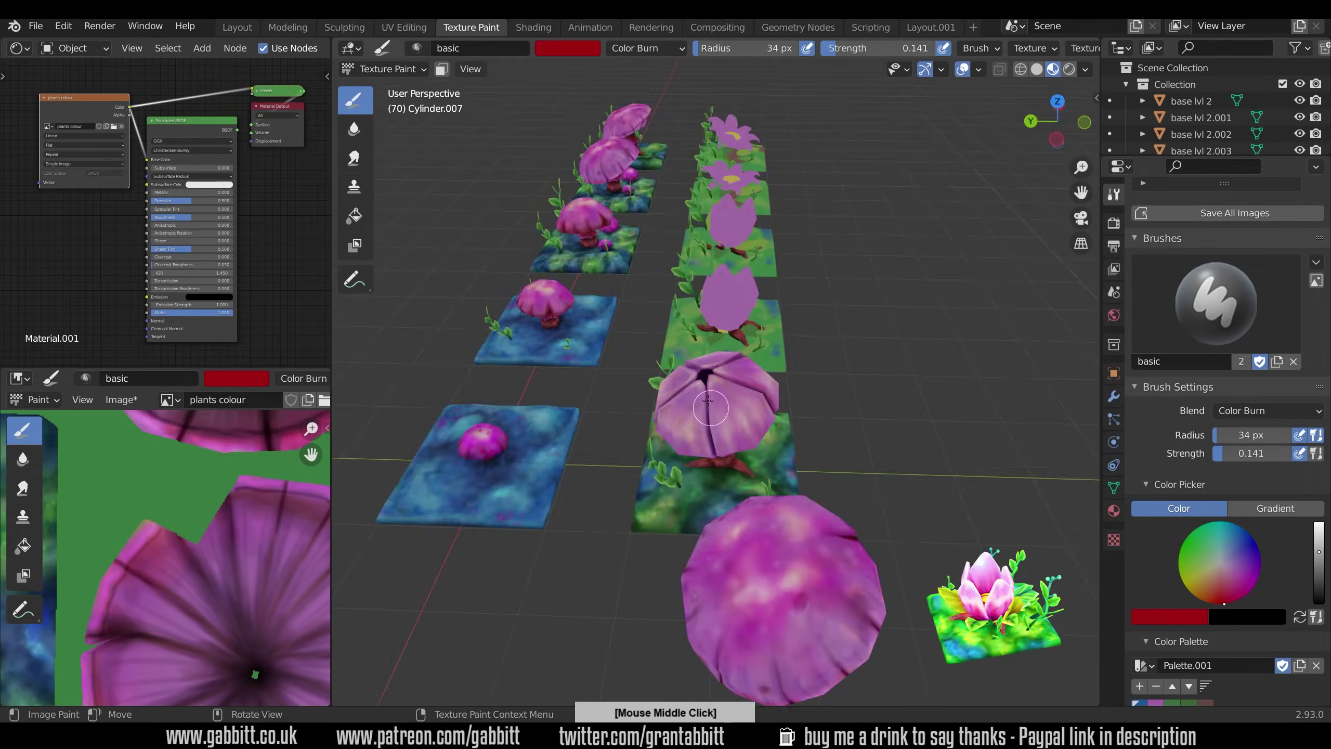
middle_drag(786, 585, 749, 420)
Step: Smear the cap's painted colours to blend the darker streaks
click(354, 158)
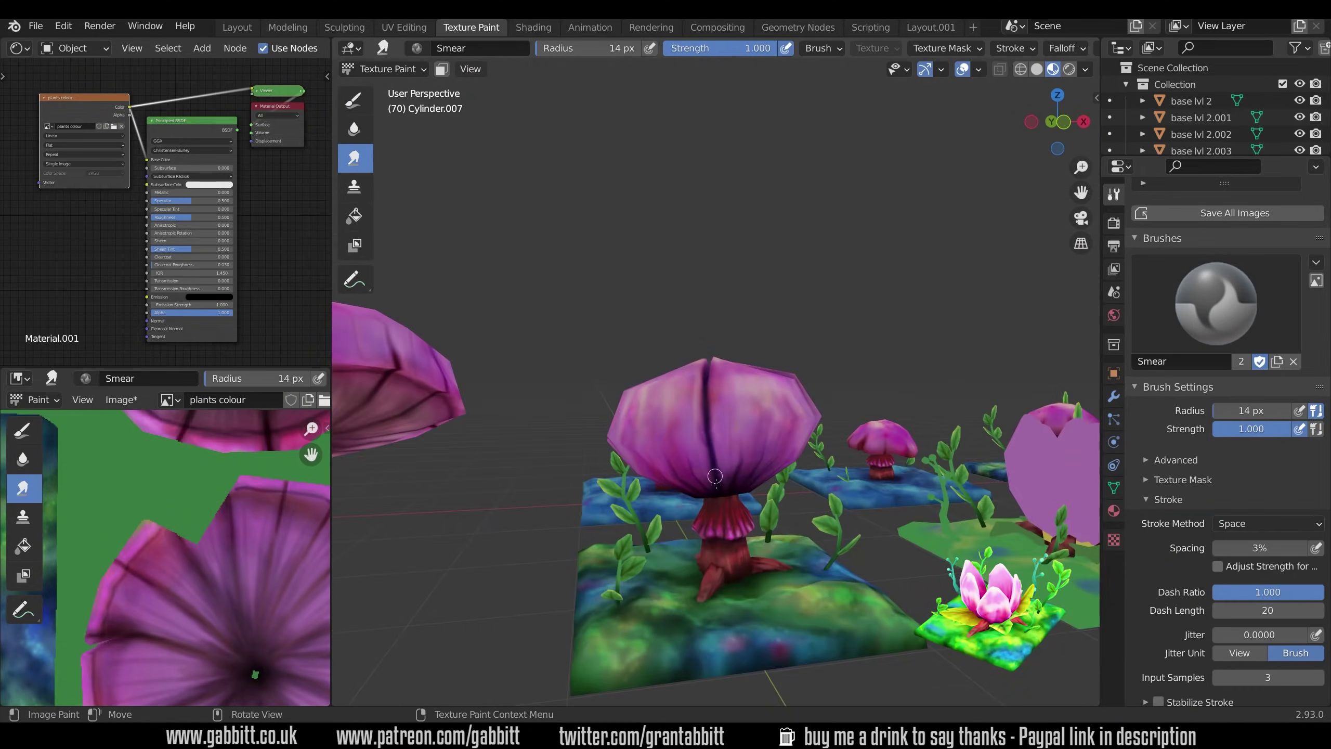
scroll(748, 393, up, 3)
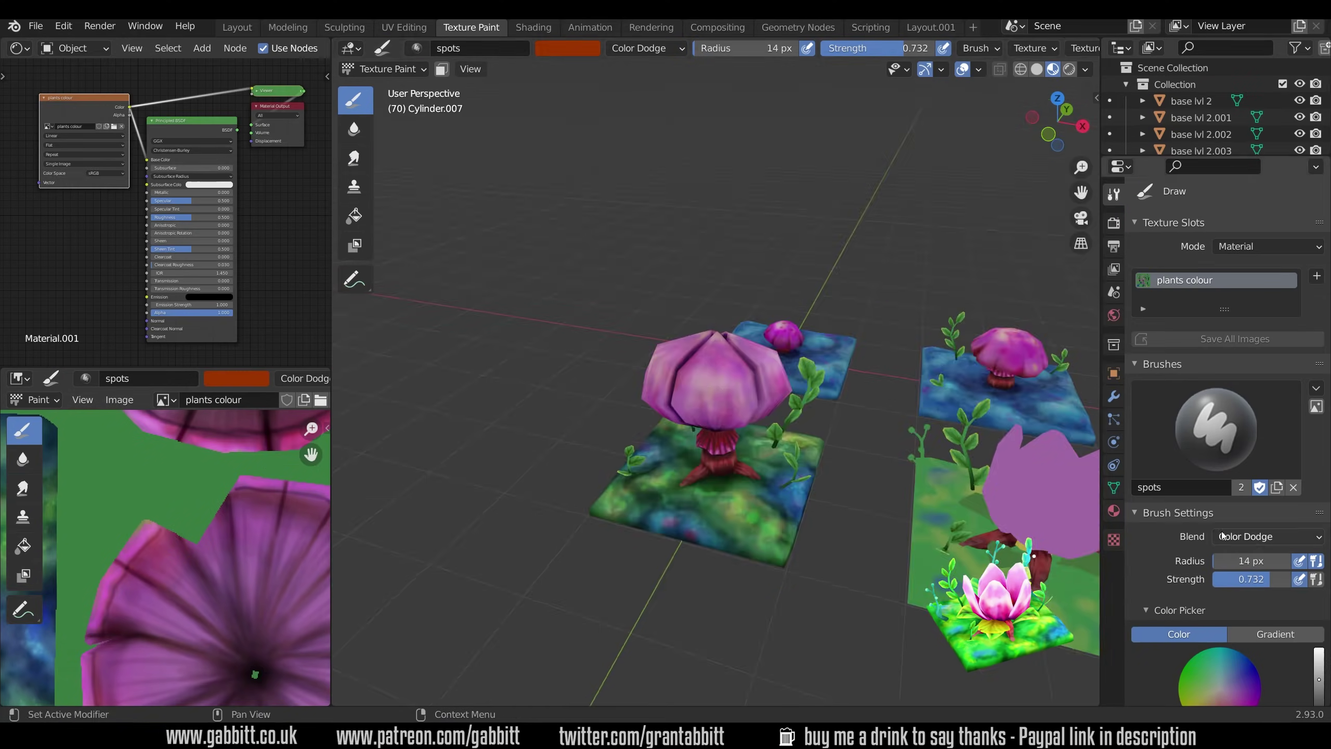
middle_drag(744, 398, 758, 392)
scroll(807, 344, up, 3)
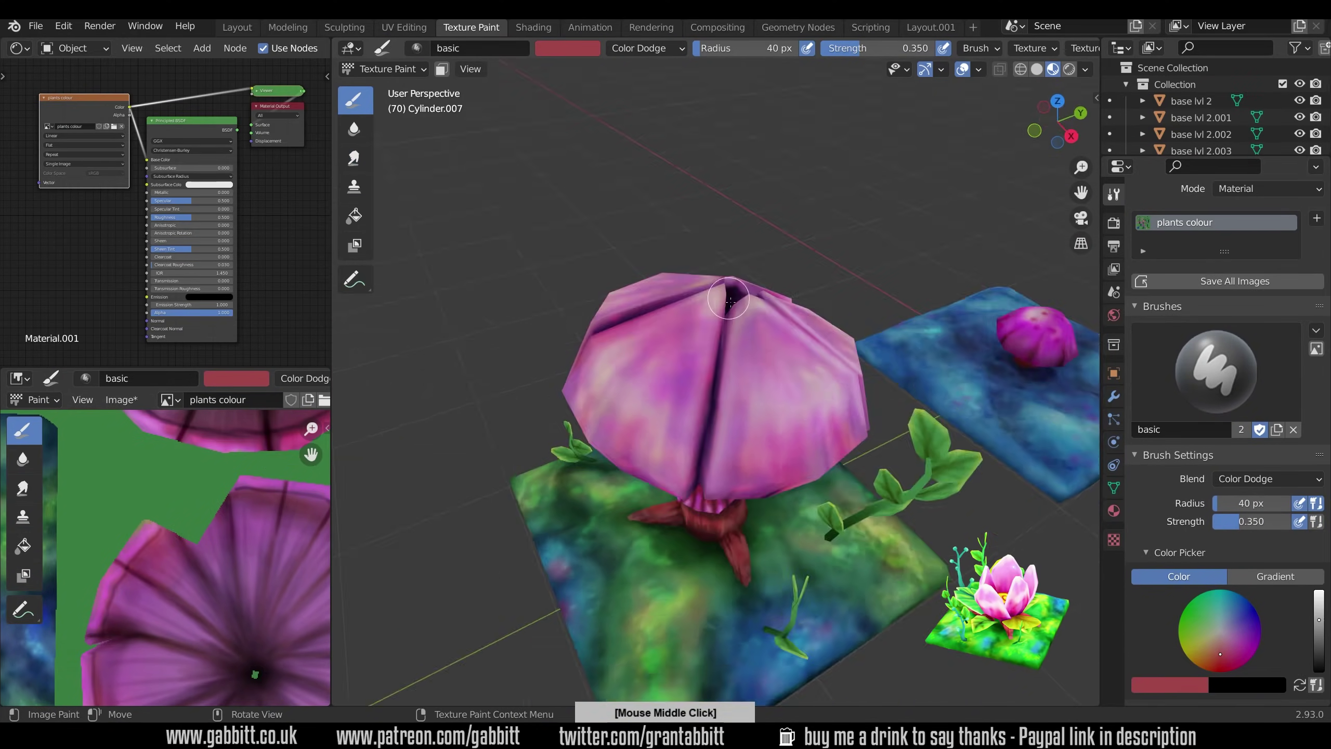
mouse_move(681, 435)
middle_down()
mouse_move(650, 419)
mouse_move(686, 432)
middle_up()
scroll(692, 431, up, 2)
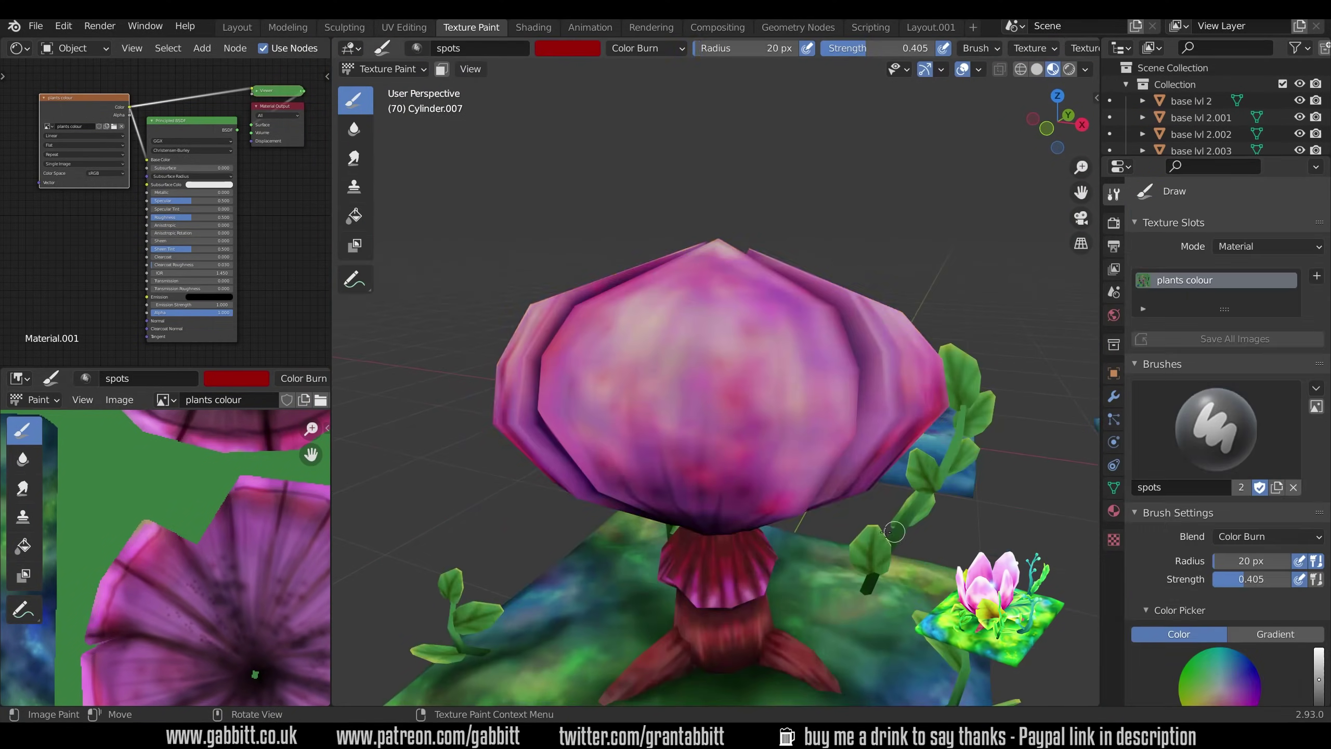
Step: Orbit across the flower-base tiles down to a low angle on the grassy base
middle_drag(796, 456, 824, 478)
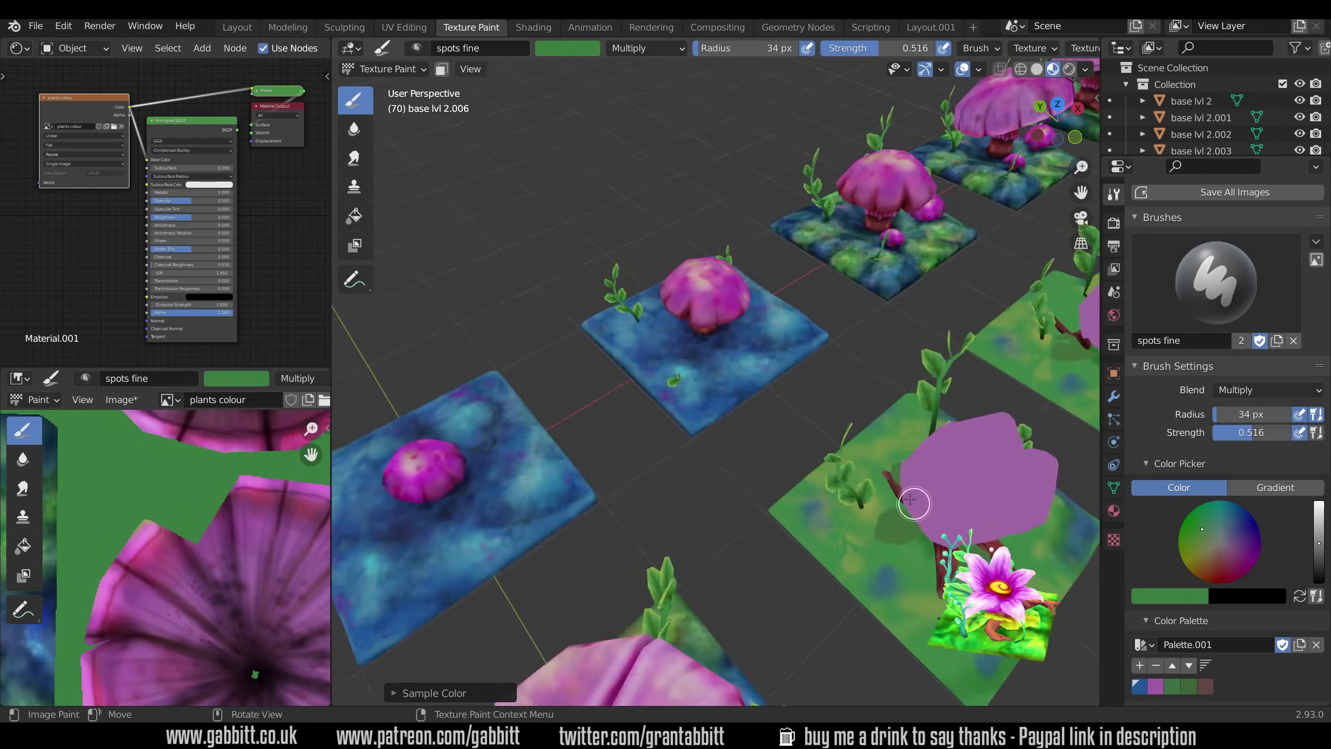
mouse_move(656, 577)
middle_down()
mouse_move(711, 602)
mouse_move(681, 582)
middle_up()
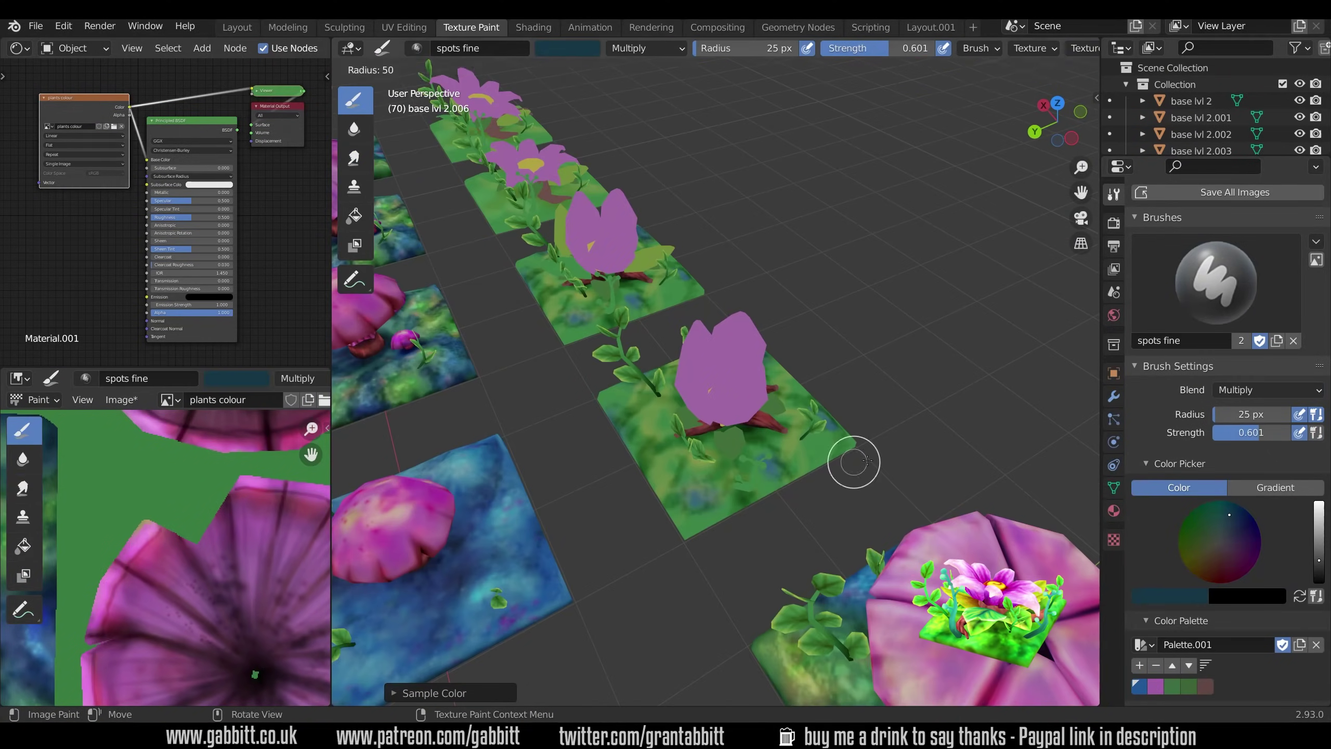
middle_drag(856, 461, 740, 600)
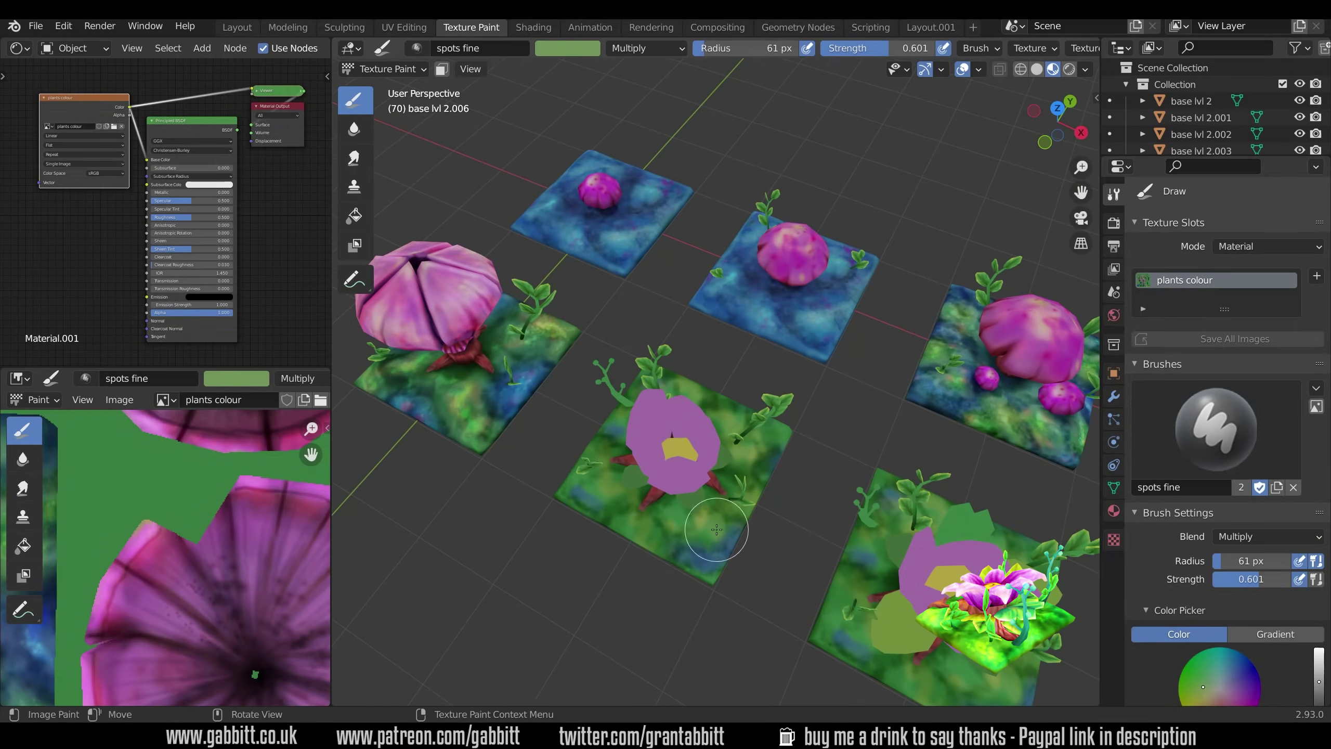
middle_drag(724, 587, 738, 632)
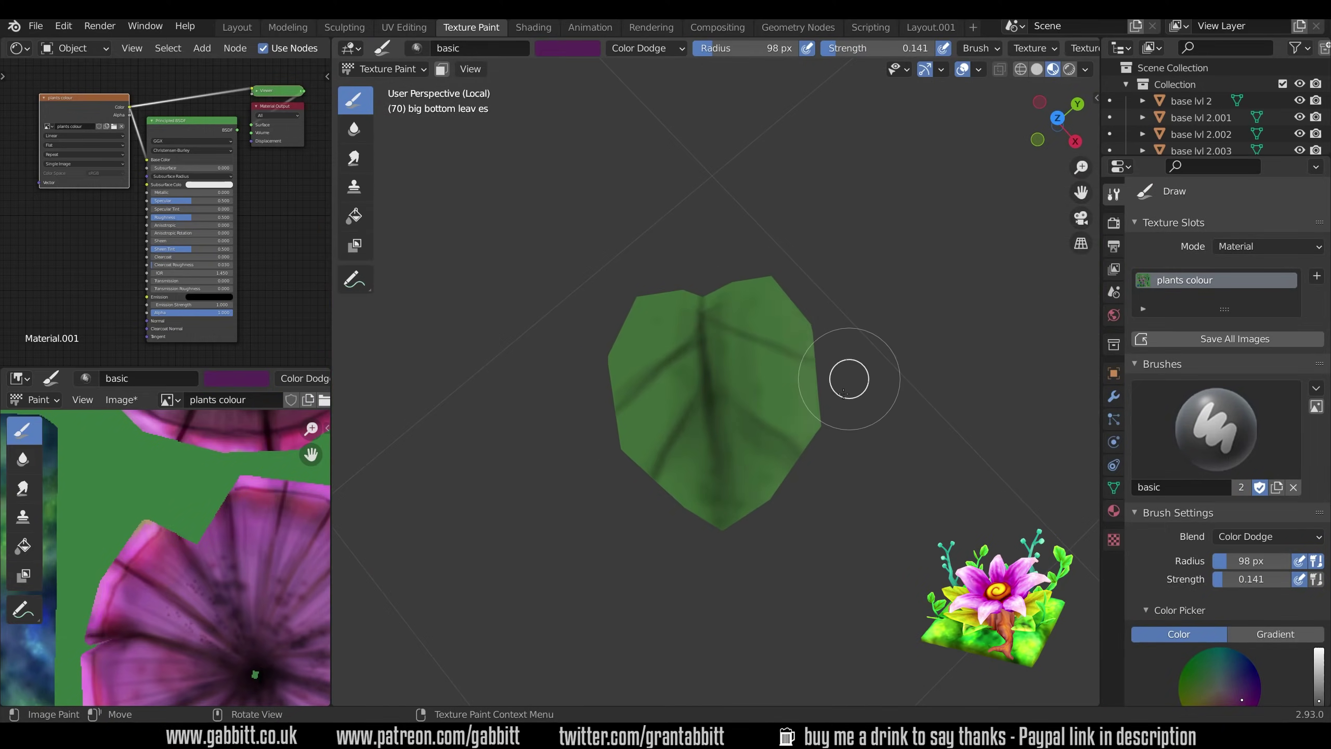
Step: Orbit around the leaf and flower stems to inspect the painted veins and petals
middle_drag(844, 392, 742, 542)
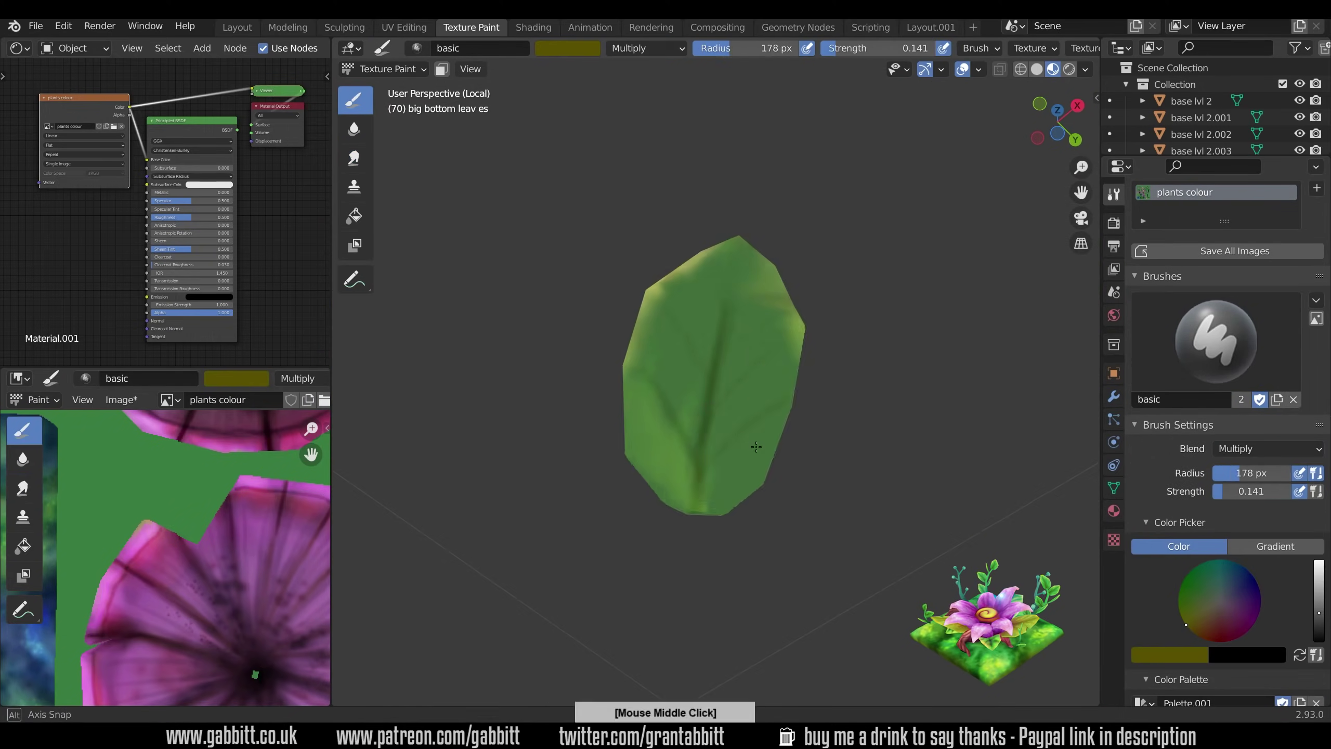
middle_drag(763, 548, 883, 557)
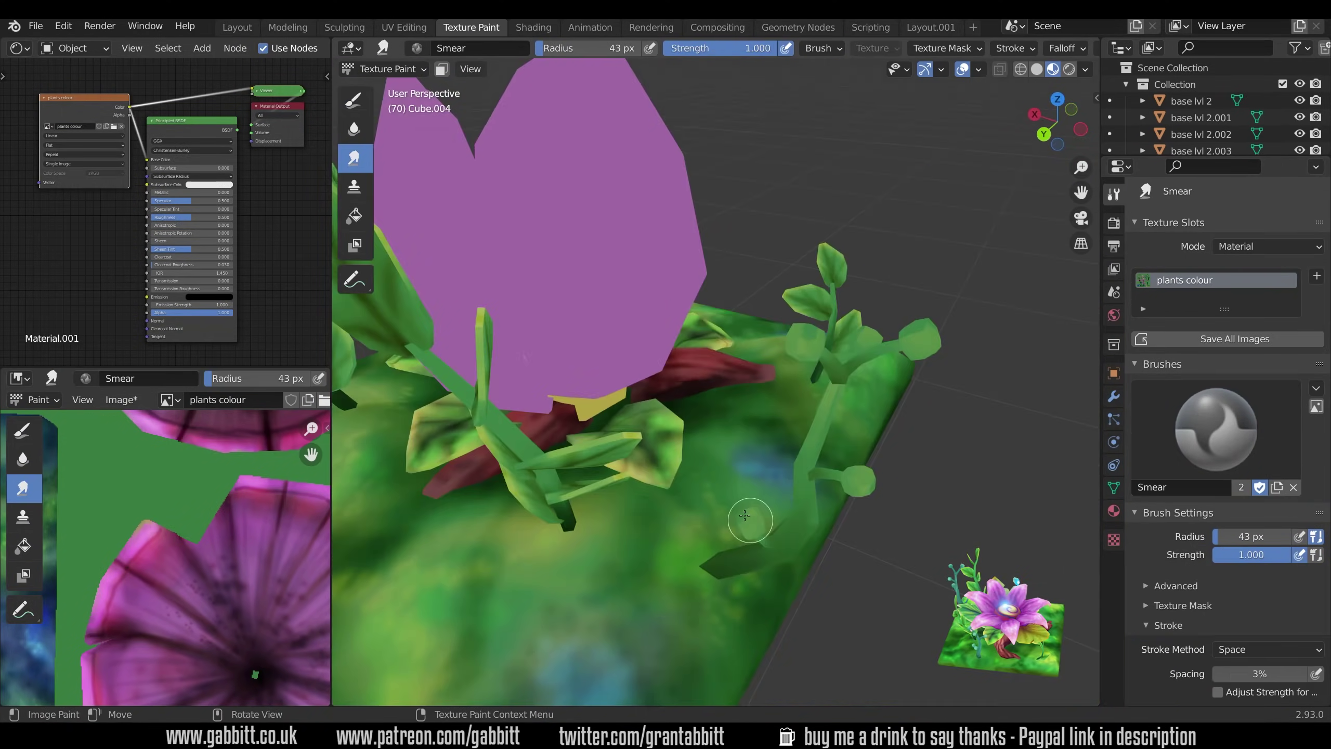
middle_drag(592, 462, 607, 444)
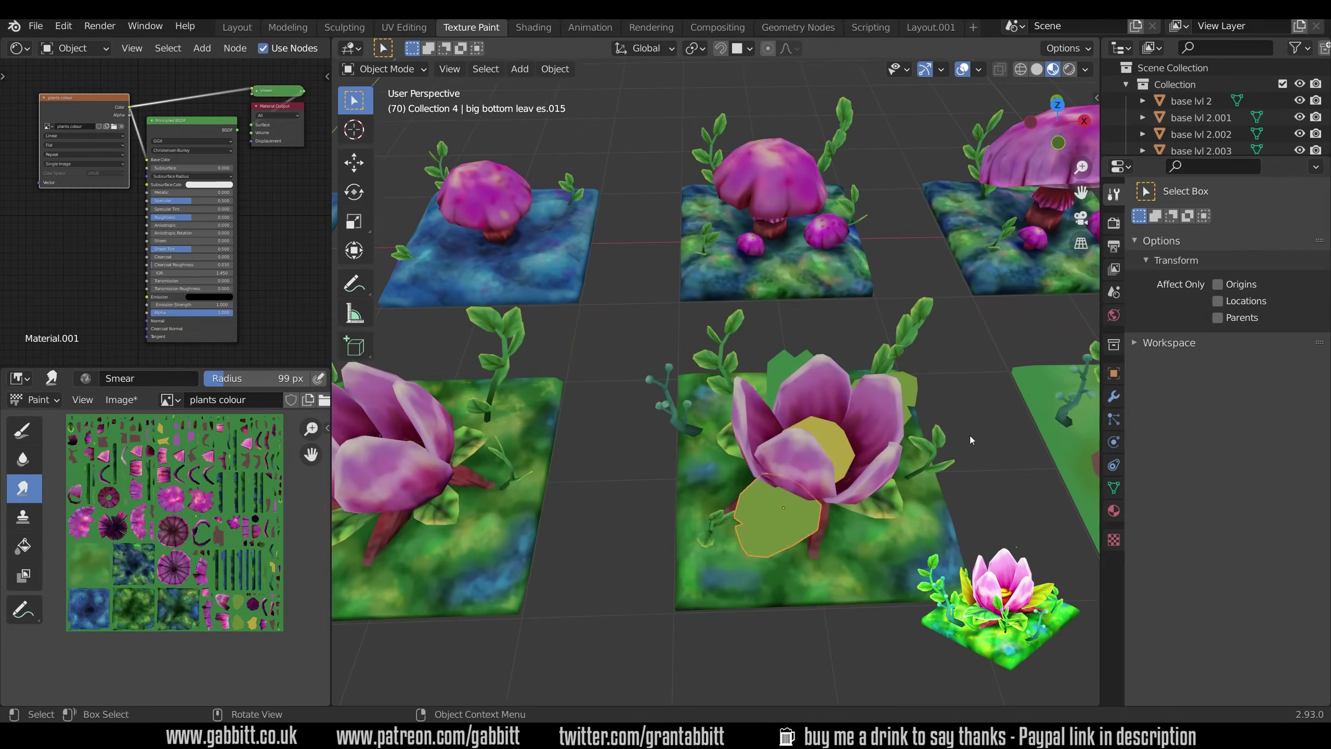
Step: Paint darker bark-like streaks along the brown stem
middle_drag(890, 551, 921, 581)
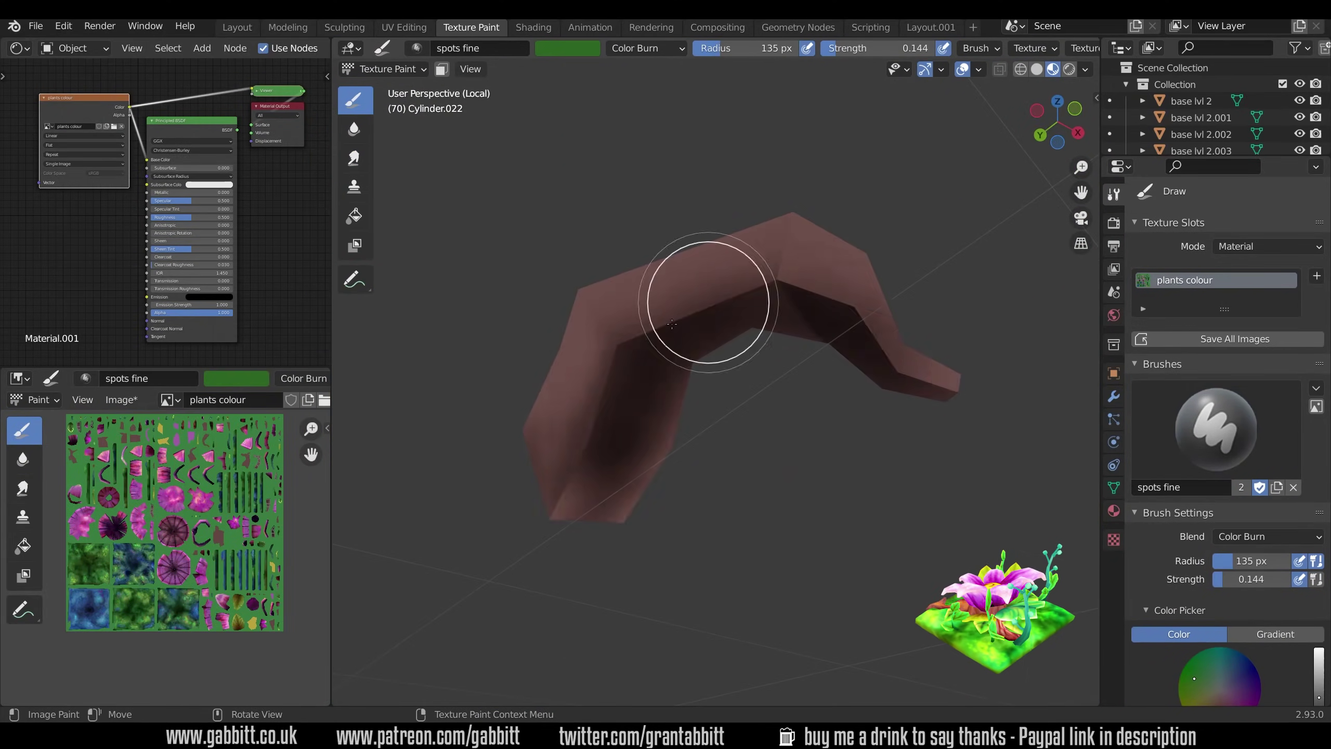
middle_drag(697, 312, 620, 436)
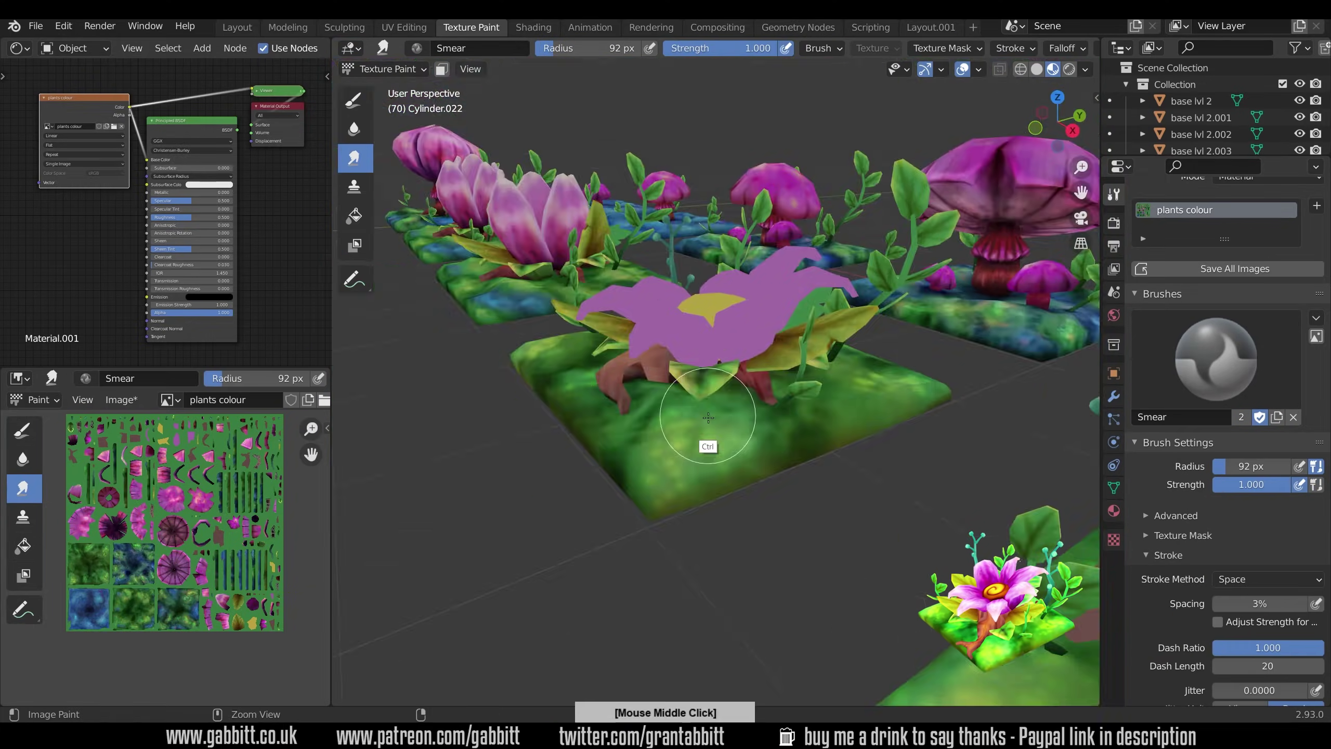
middle_drag(704, 443, 778, 541)
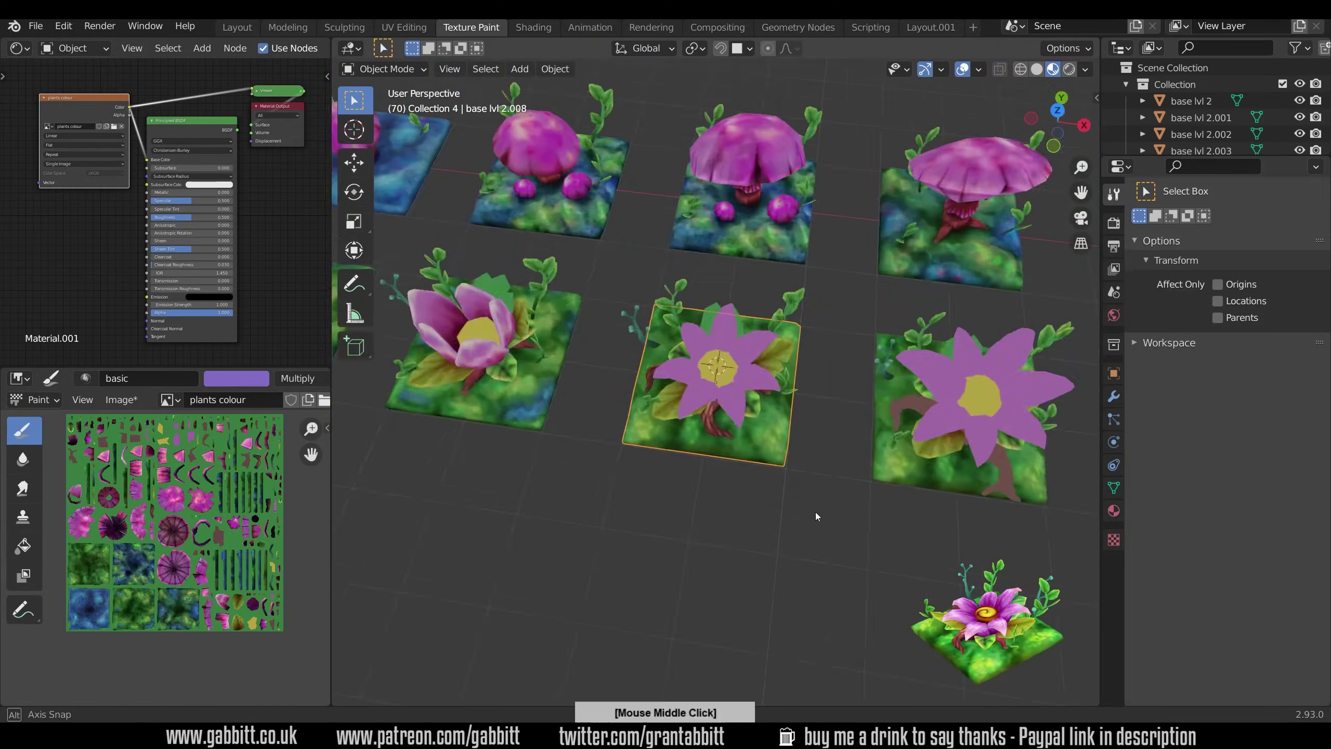
mouse_move(815, 511)
middle_down()
mouse_move(808, 557)
mouse_move(873, 551)
middle_up()
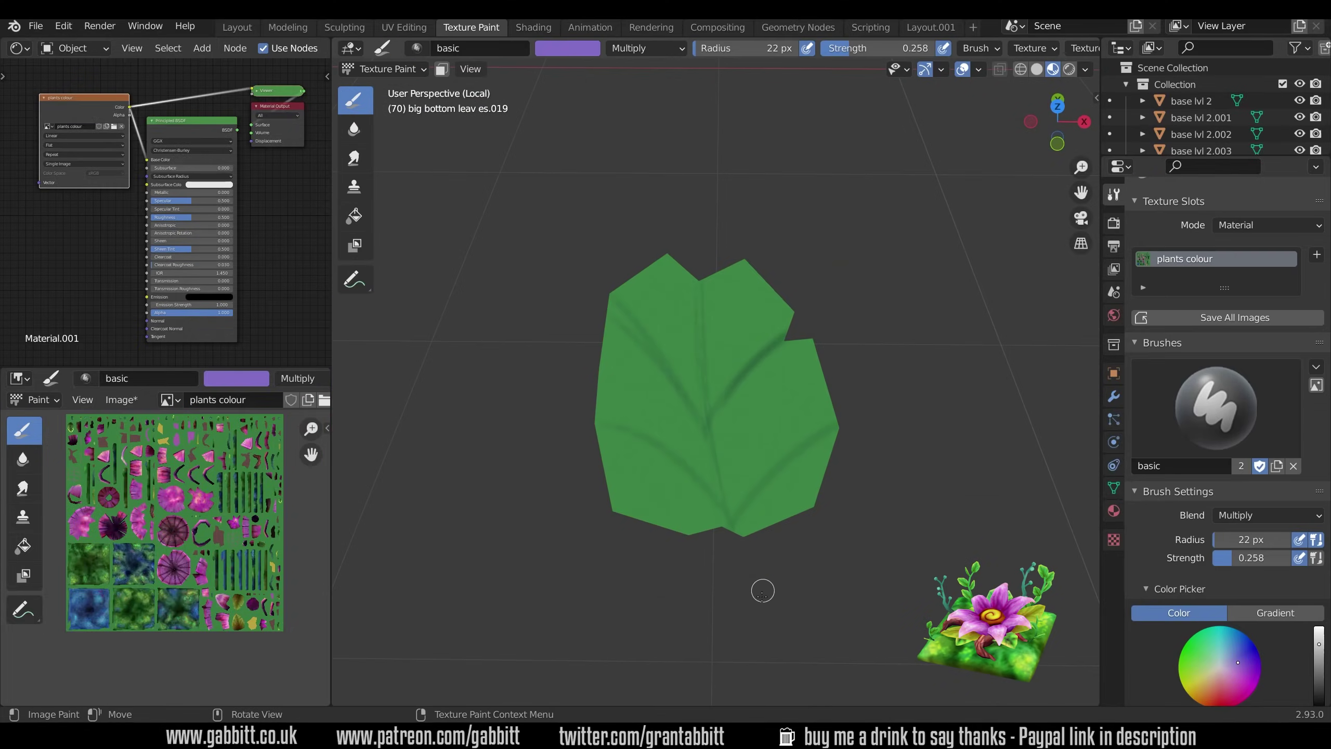
Step: Paint dark veins on the big bottom leaves with a resized brush
mouse_move(760, 588)
middle_down()
mouse_move(724, 476)
mouse_move(706, 462)
middle_up()
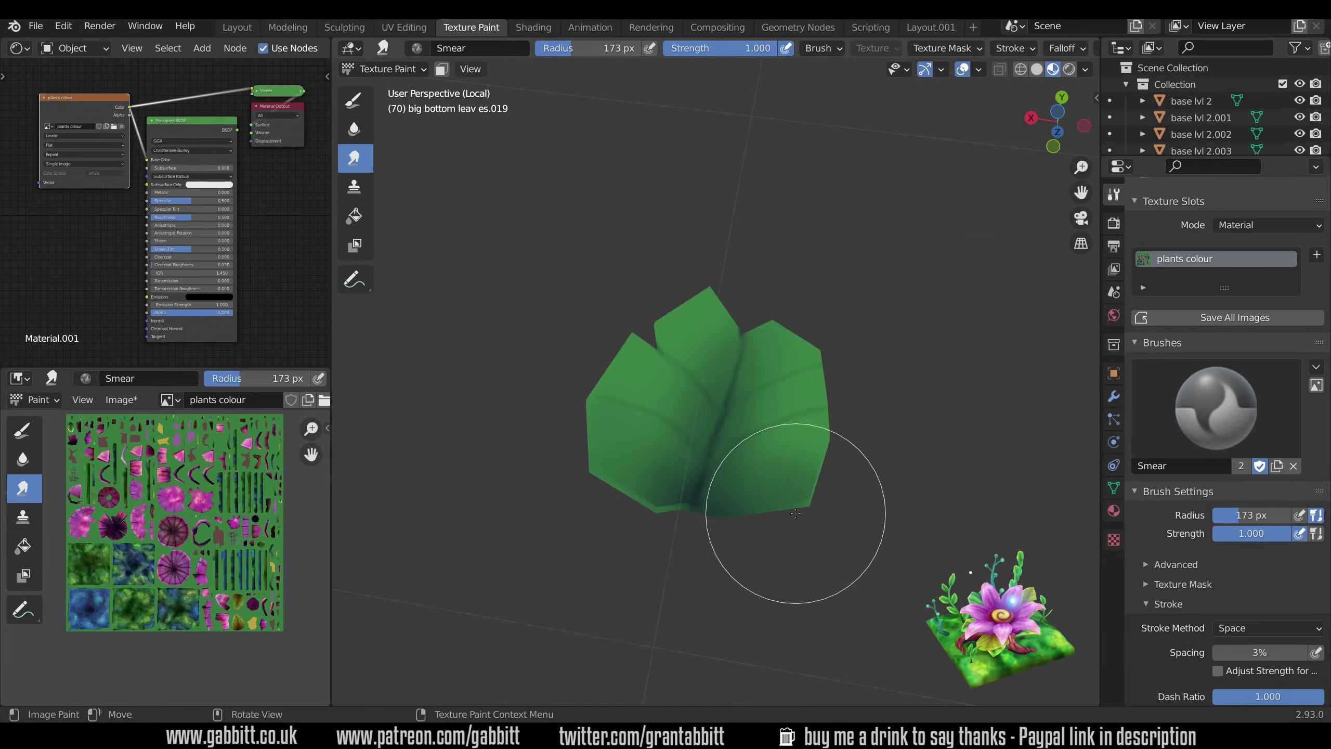
key(f)
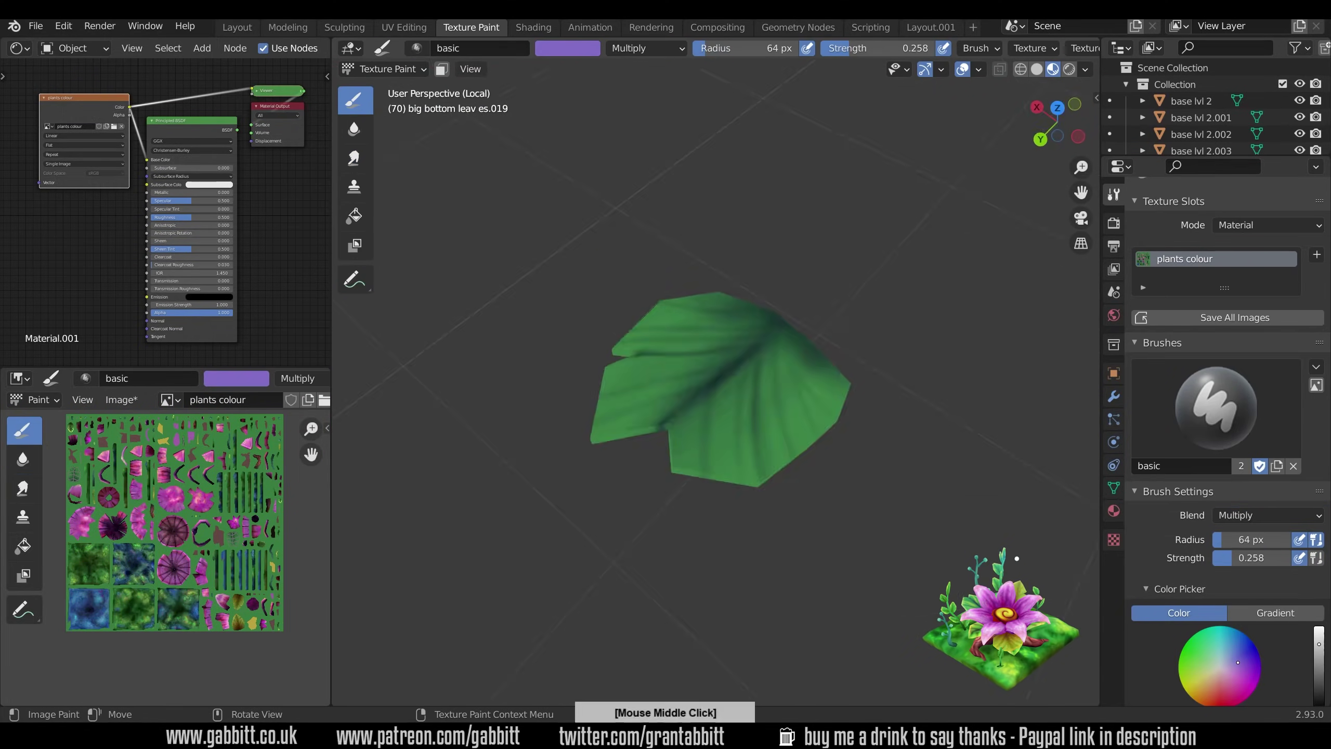
middle_drag(677, 440, 734, 419)
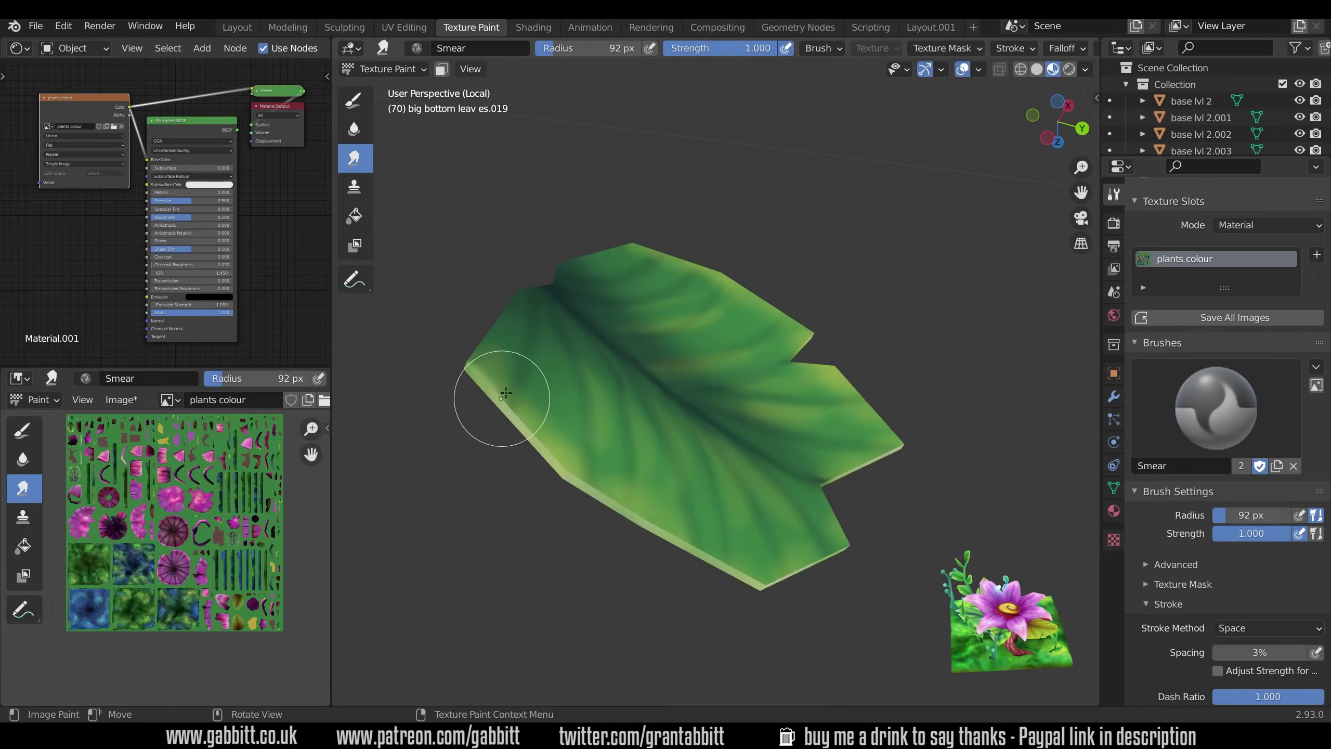
middle_drag(499, 387, 871, 196)
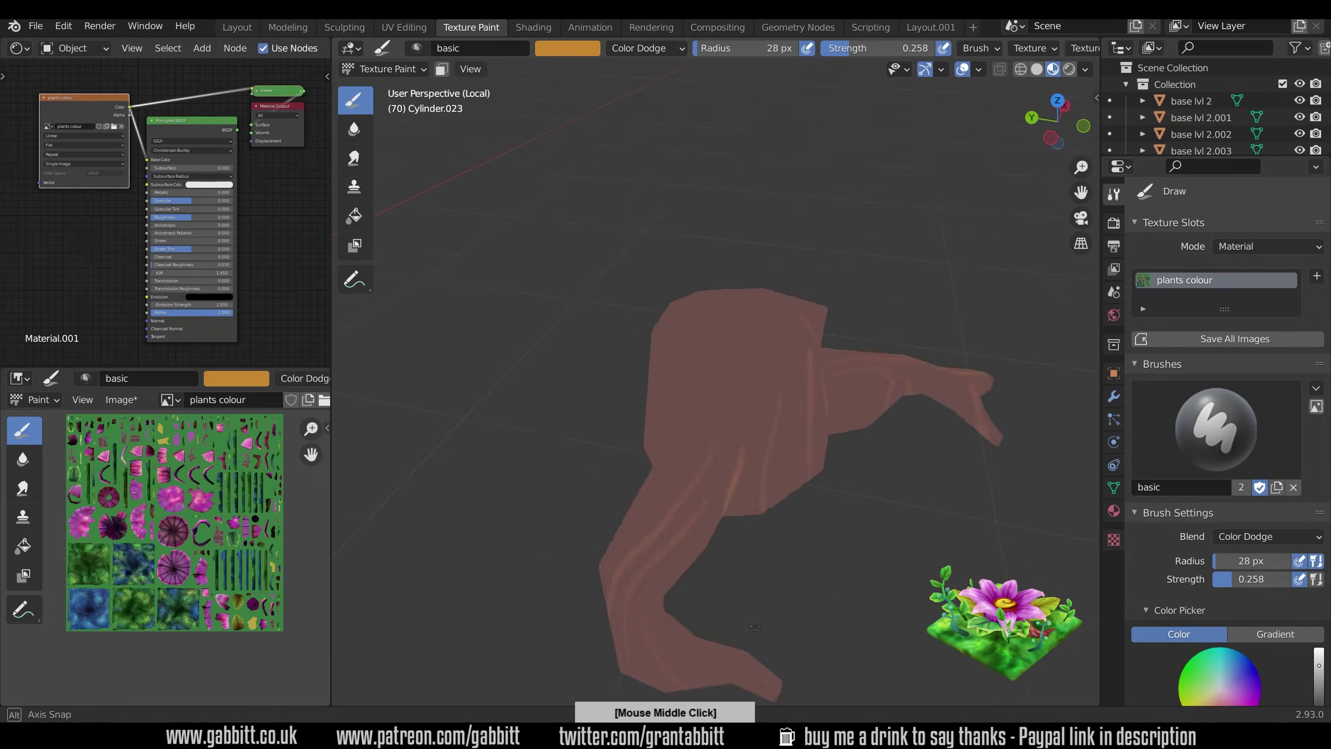
Step: Shade the Cylinder.023 stem roots with lighter Color Dodge strokes
middle_drag(807, 584, 721, 373)
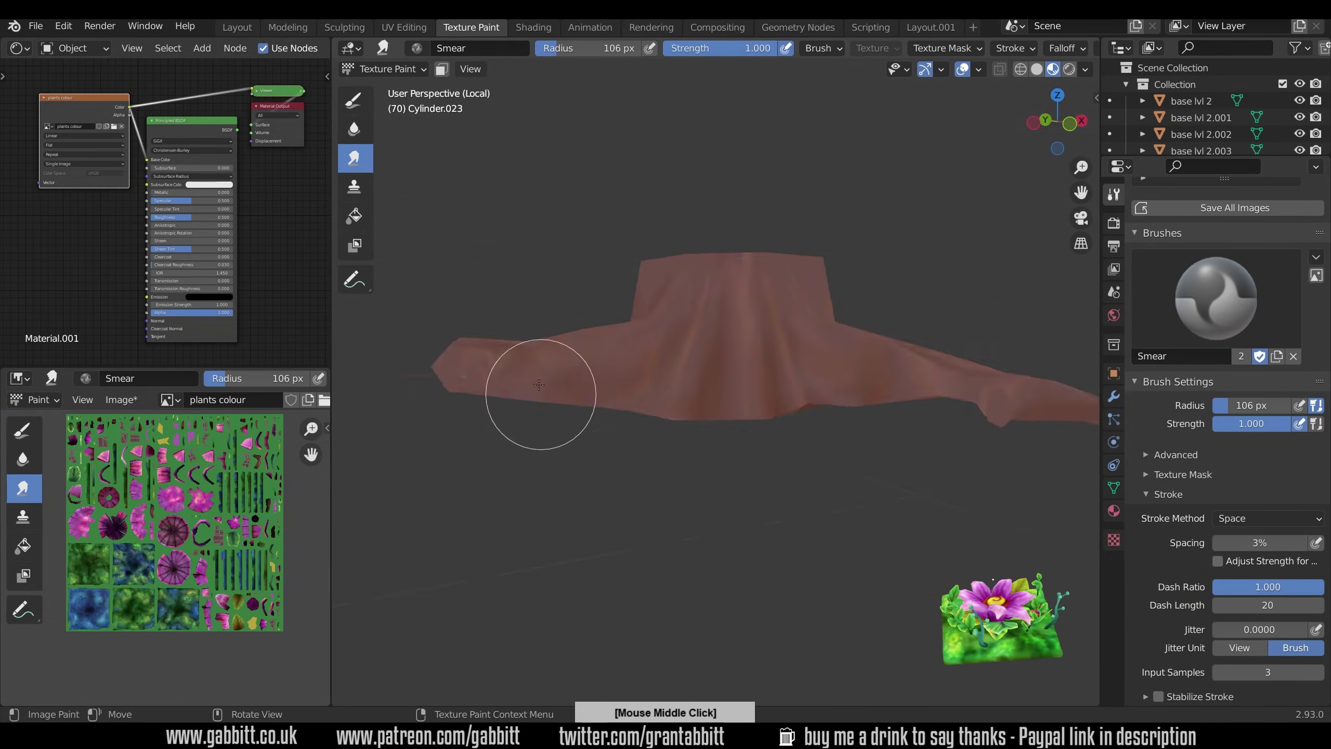
middle_drag(516, 498, 529, 501)
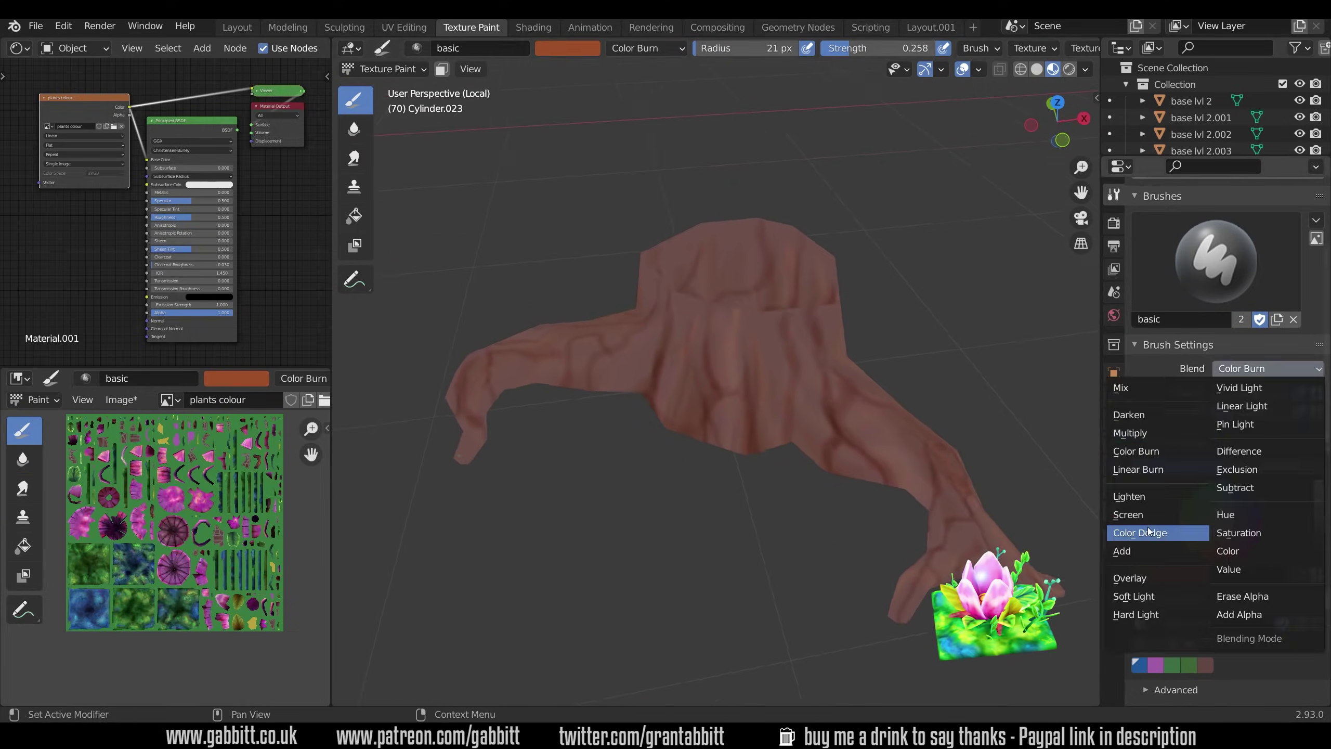
click(1145, 530)
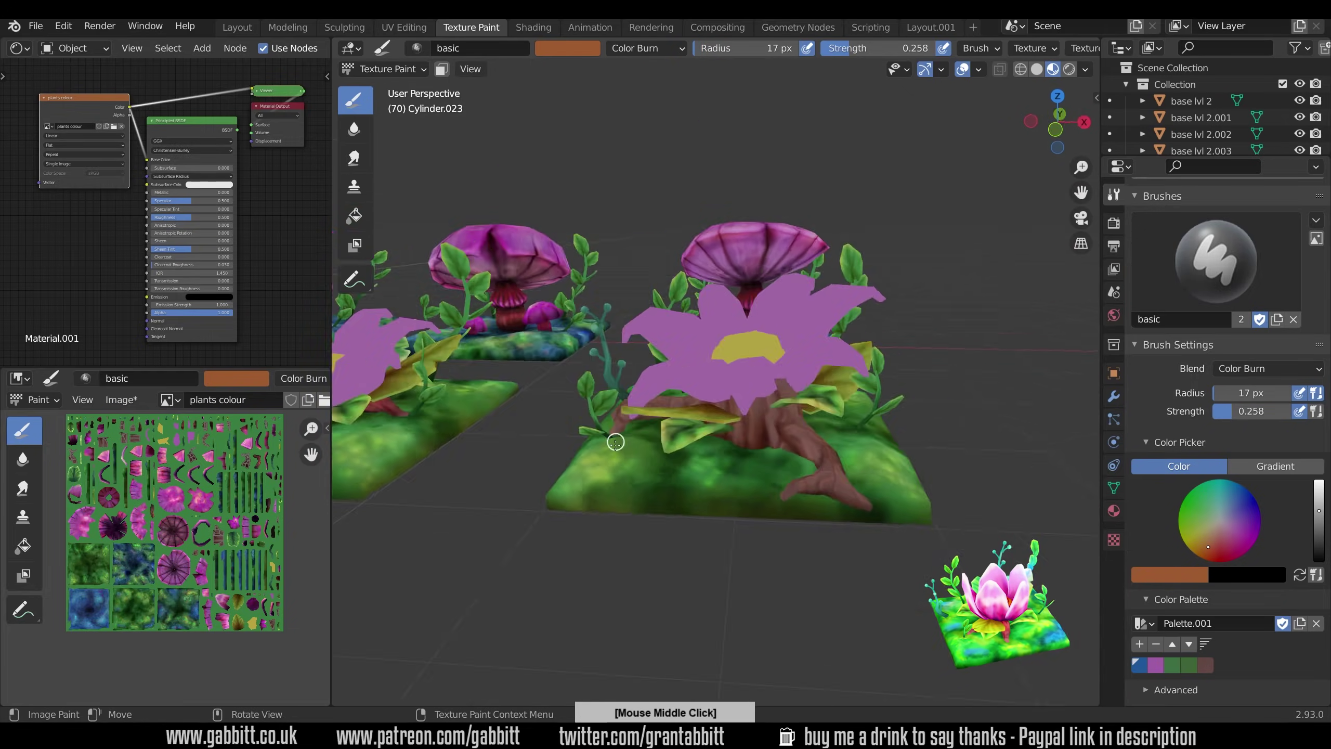
middle_drag(656, 430, 733, 419)
Step: Paint the open flowers' petals with Color Dodge brush blending
click(1268, 368)
click(1155, 461)
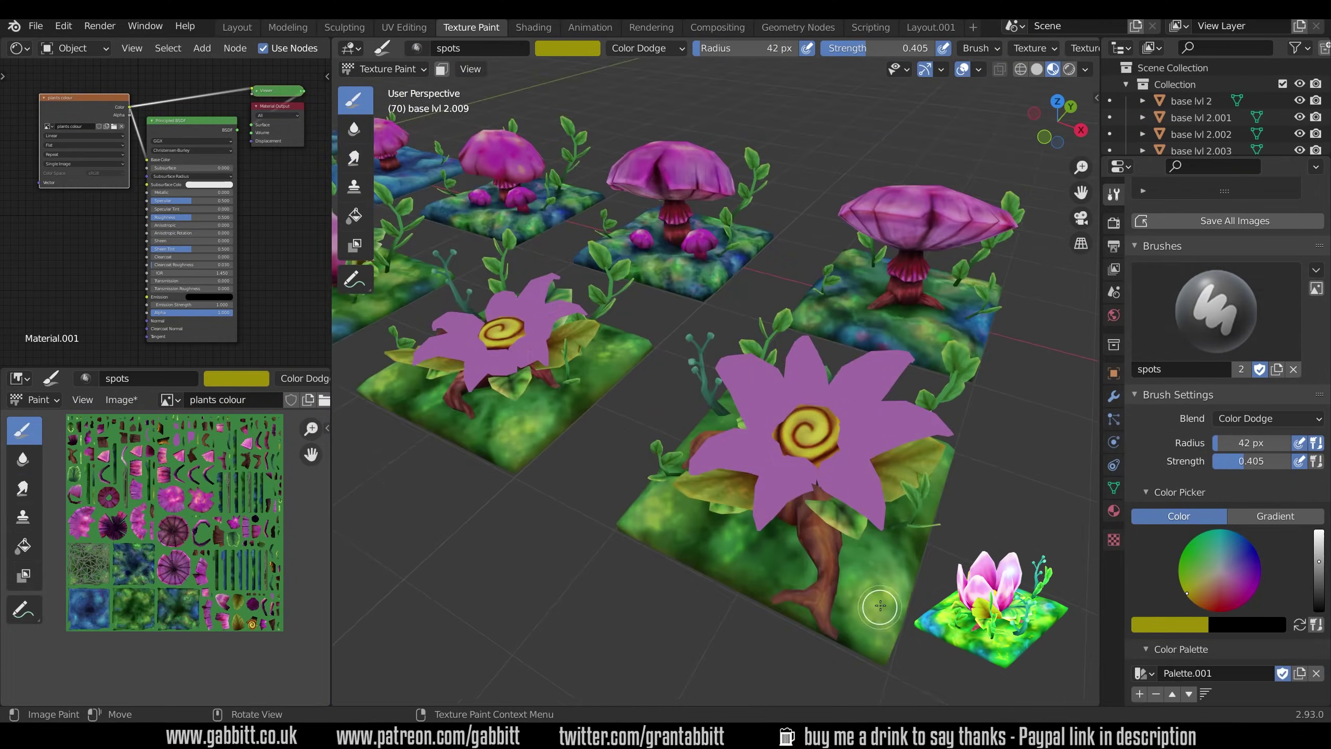
mouse_move(859, 650)
middle_down()
mouse_move(849, 661)
mouse_move(867, 671)
middle_up()
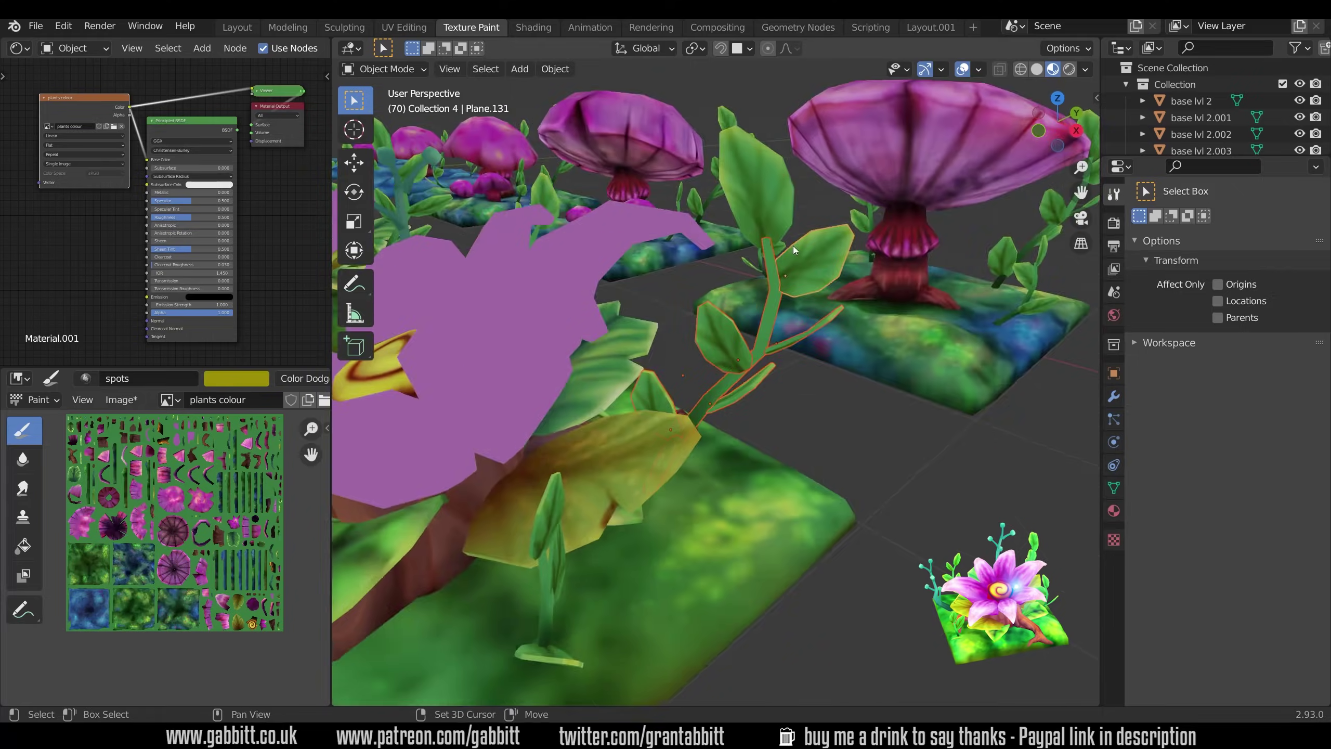
Step: Scale the flower's big bottom leaves to a new size
key(s)
click(555, 538)
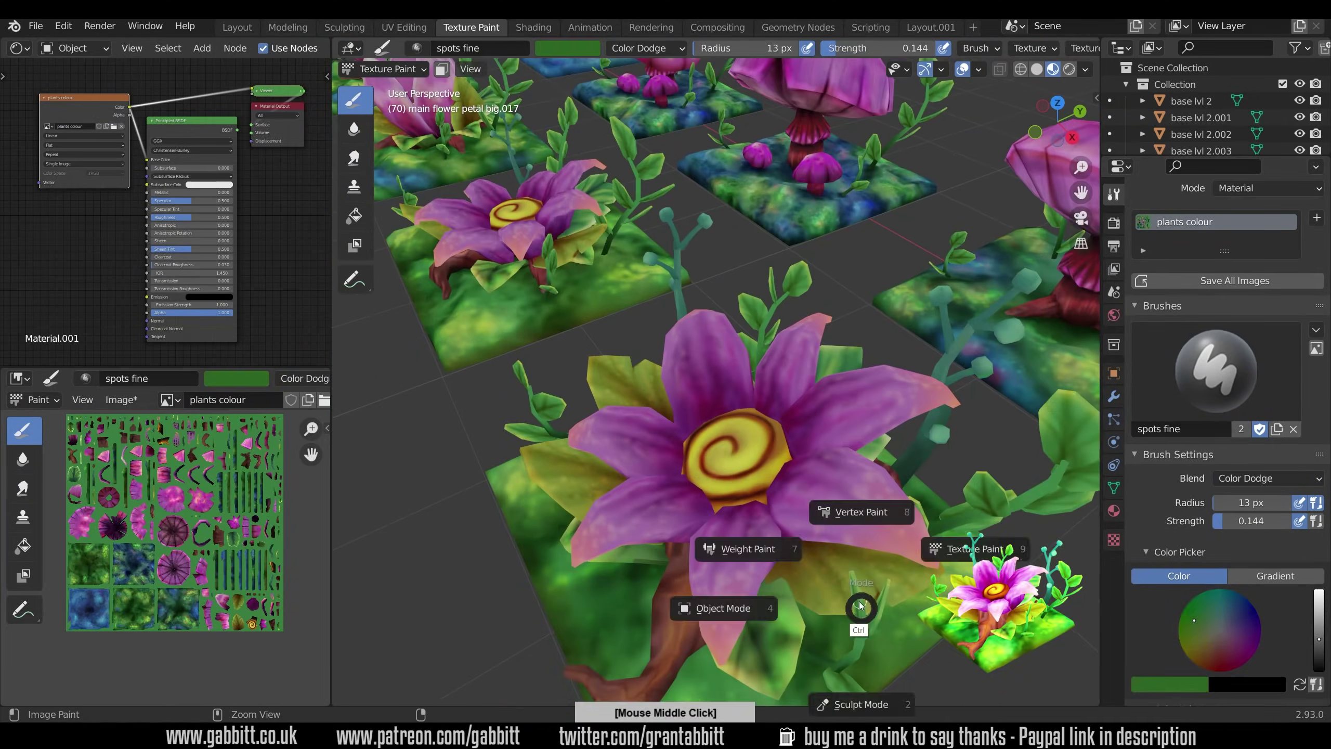
middle_drag(859, 609, 842, 573)
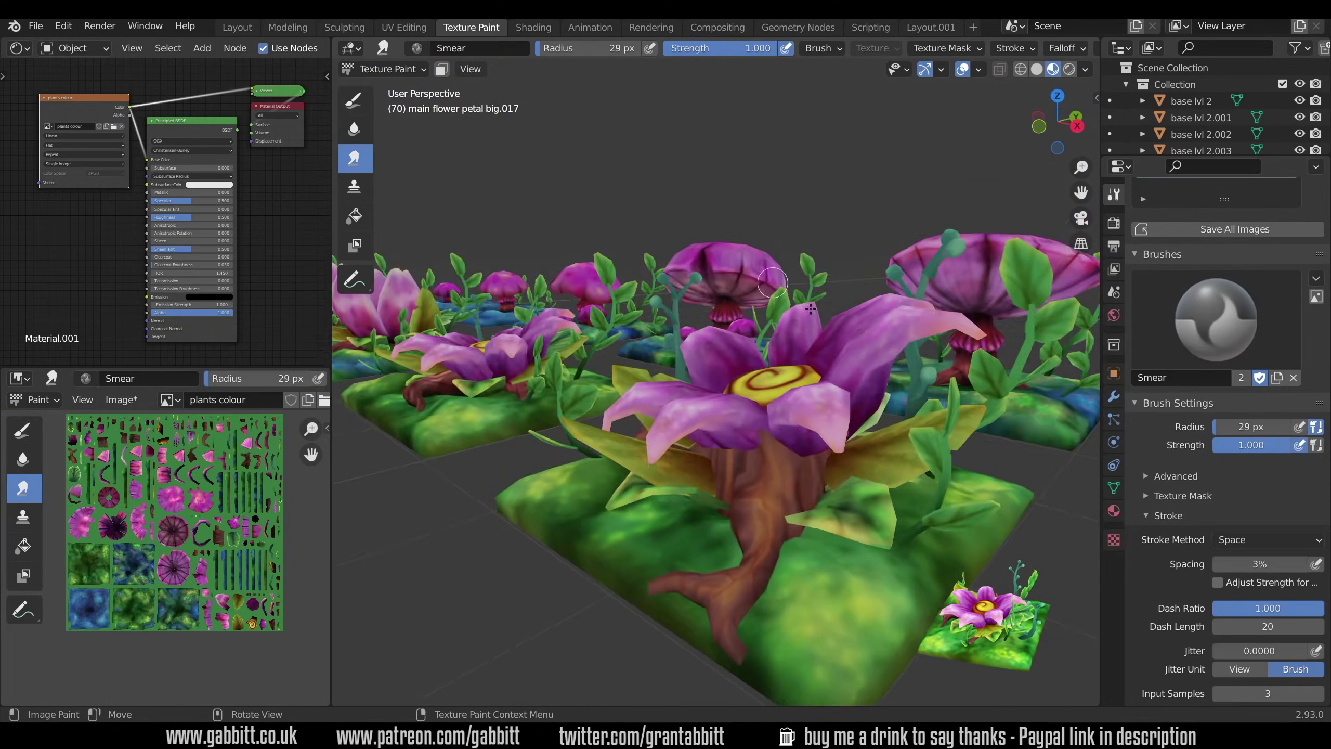